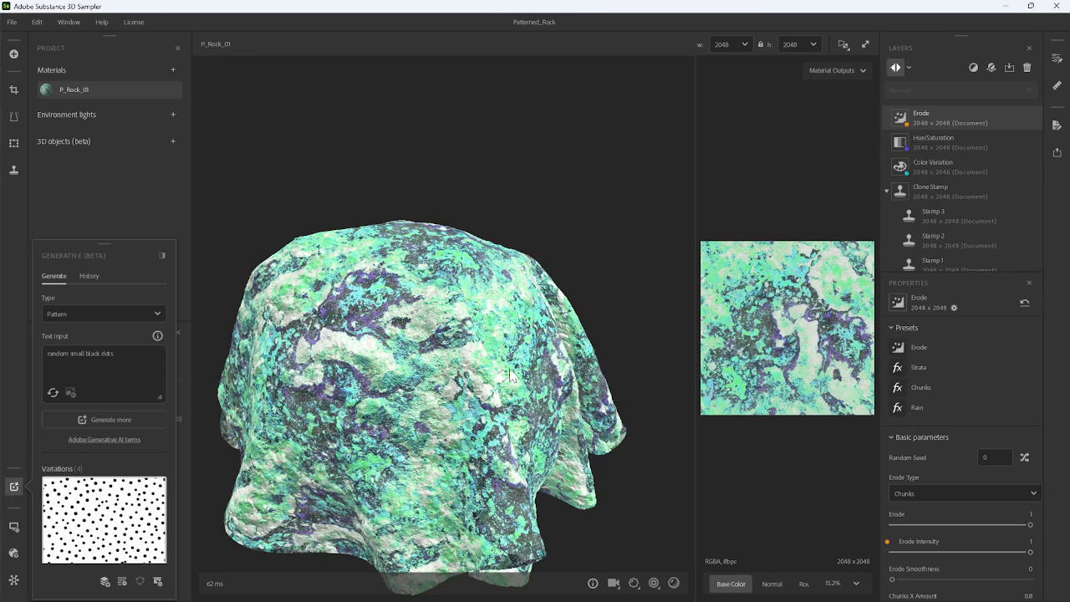
# - Examine the patterned rock material on the draped 3D preview from several angles
pyautogui.scroll(-2, 503, 348)
pyautogui.moveTo(505, 352); pyautogui.dragTo(542, 255, button='middle')
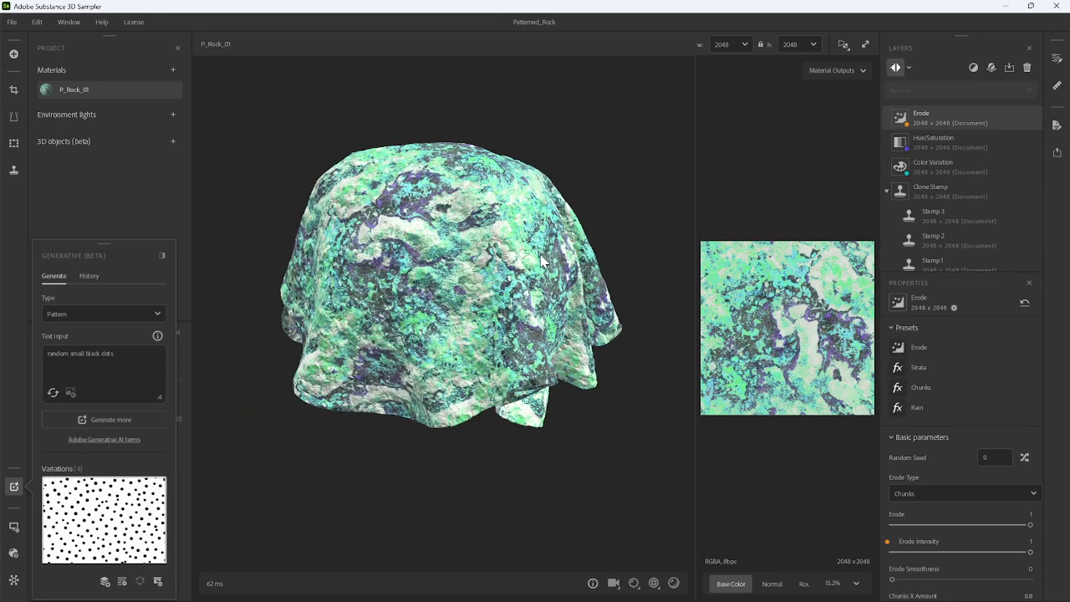
pyautogui.moveTo(506, 280); pyautogui.dragTo(228, 298)
pyautogui.scroll(2, 536, 202)
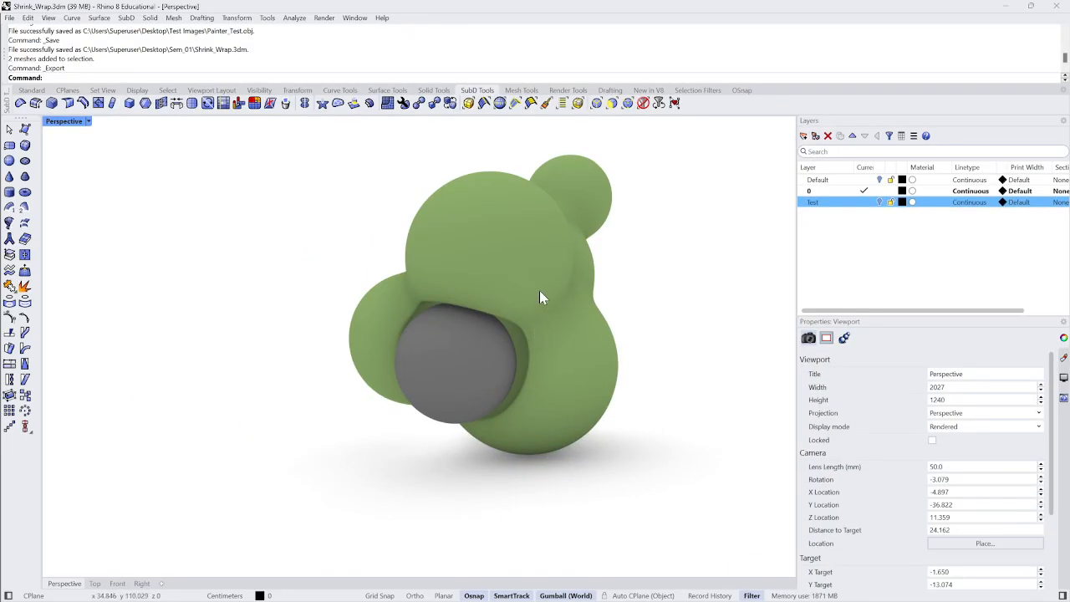
# - Examine the grey sphere and the green body in the Rhino model by selecting them individually and together, leaving nothing selected
pyautogui.click(539, 298)
pyautogui.press('Escape')
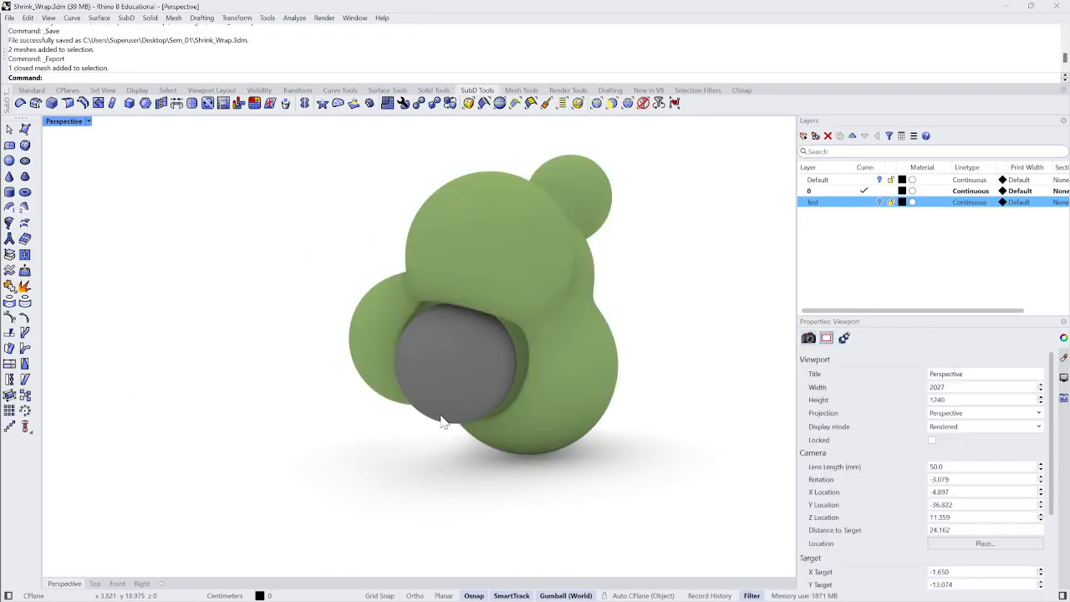
pyautogui.click(452, 404)
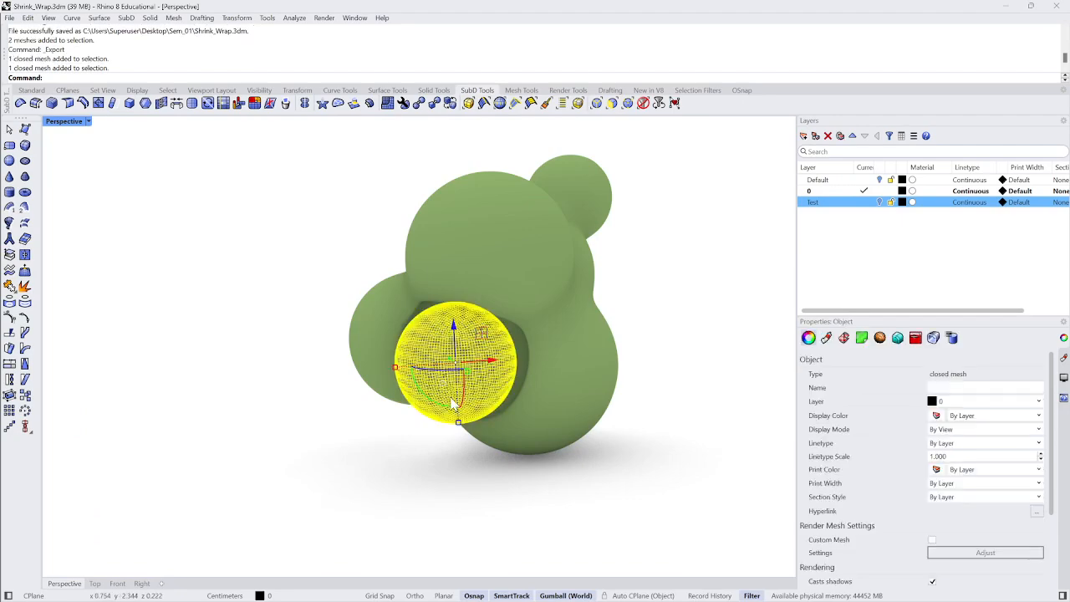
pyautogui.keyDown('shift'); pyautogui.click(497, 260); pyautogui.keyUp('shift')
pyautogui.click(719, 236)
pyautogui.moveTo(725, 148); pyautogui.dragTo(259, 492)
pyautogui.click(327, 521)
pyautogui.click(442, 383)
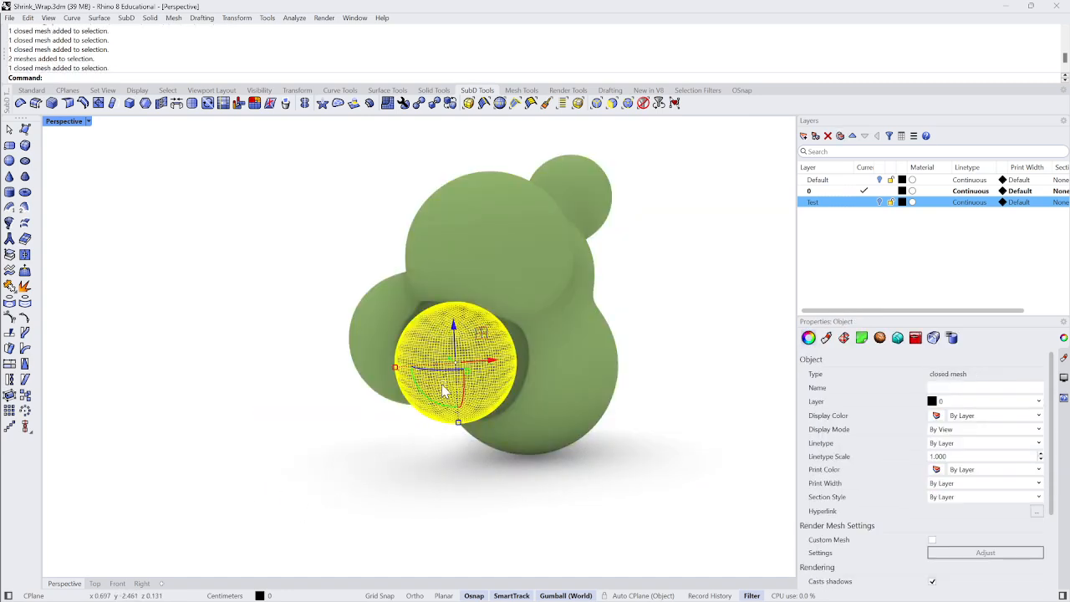
pyautogui.keyDown('shift'); pyautogui.click(509, 280); pyautogui.keyUp('shift')
pyautogui.click(646, 344)
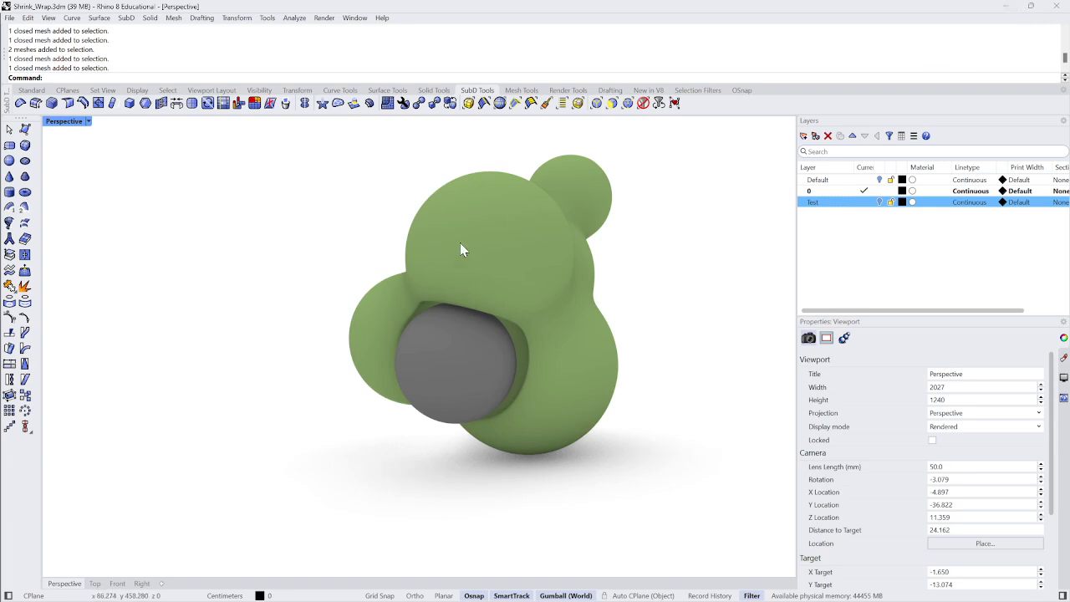
# - Locate the Painter_Test.obj file on the desktop and switch to Adobe Substance 3D Painter
pyautogui.click(1009, 6)
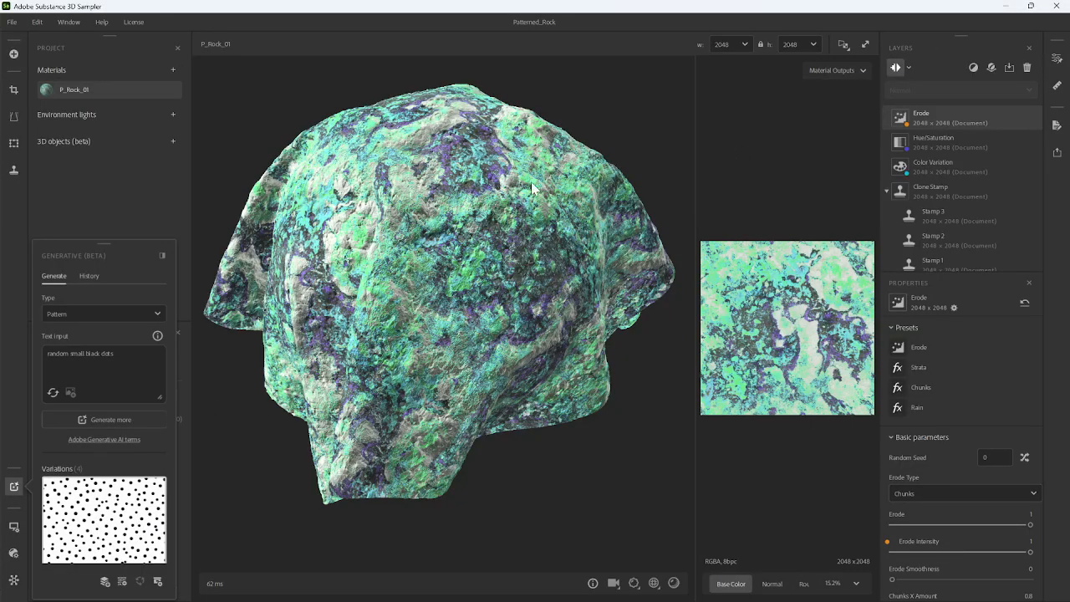
pyautogui.click(1006, 6)
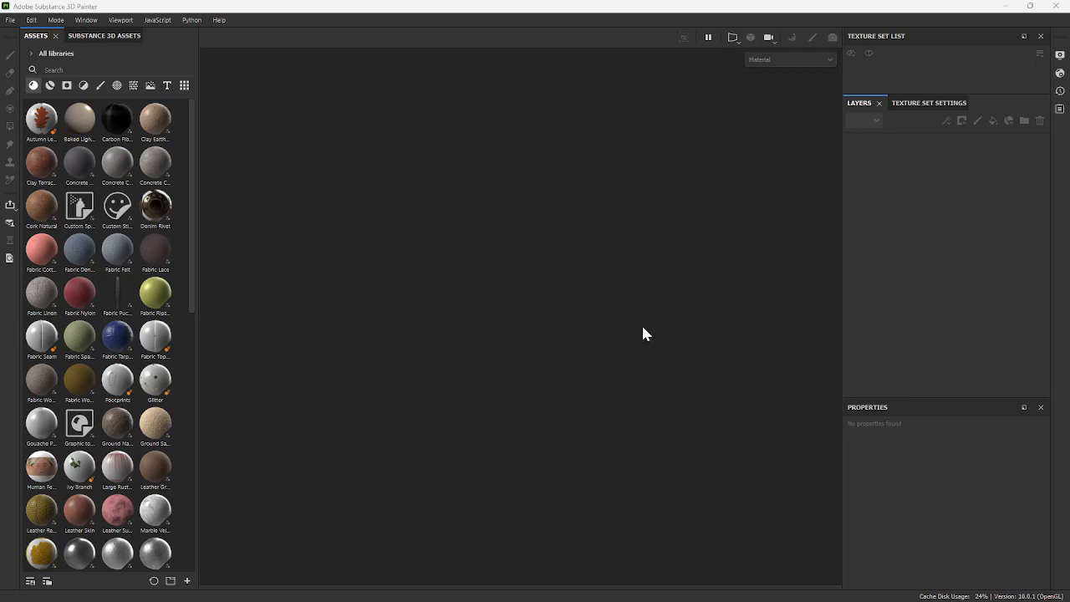
pyautogui.click(1006, 6)
pyautogui.click(1027, 132)
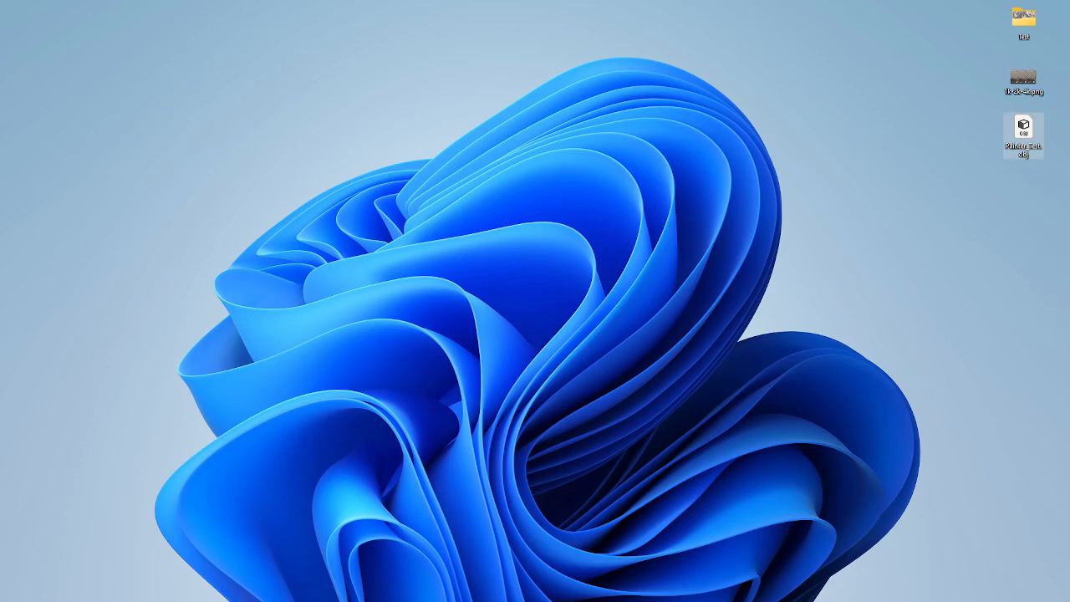
pyautogui.hotkey('alt', 'Tab')
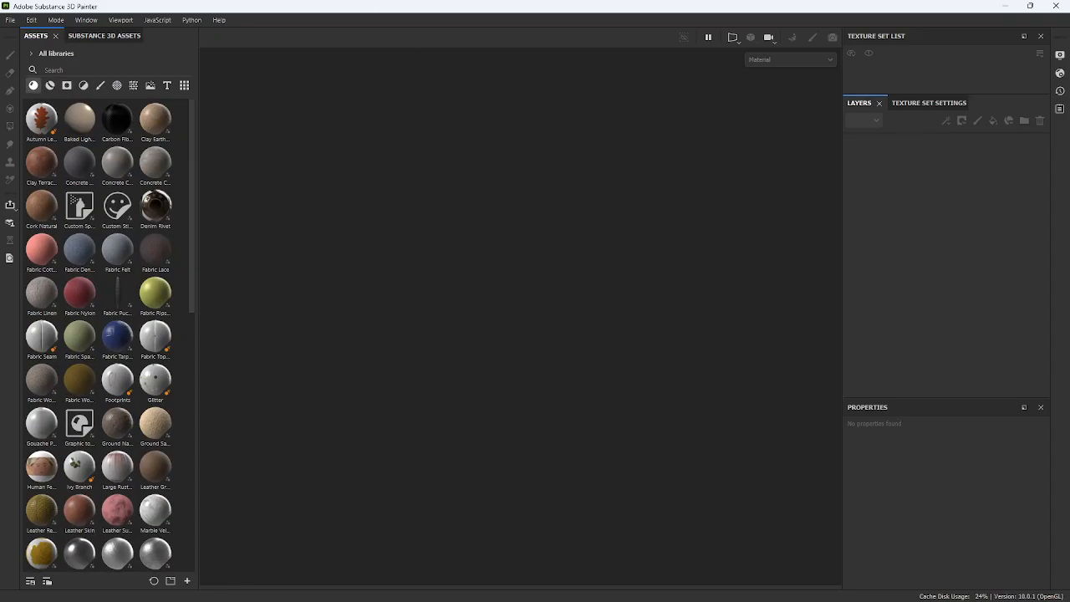
# - Set up a new project with the ASM - PBR Metallic Roughness template and a document resolution of 2048
pyautogui.click(10, 19)
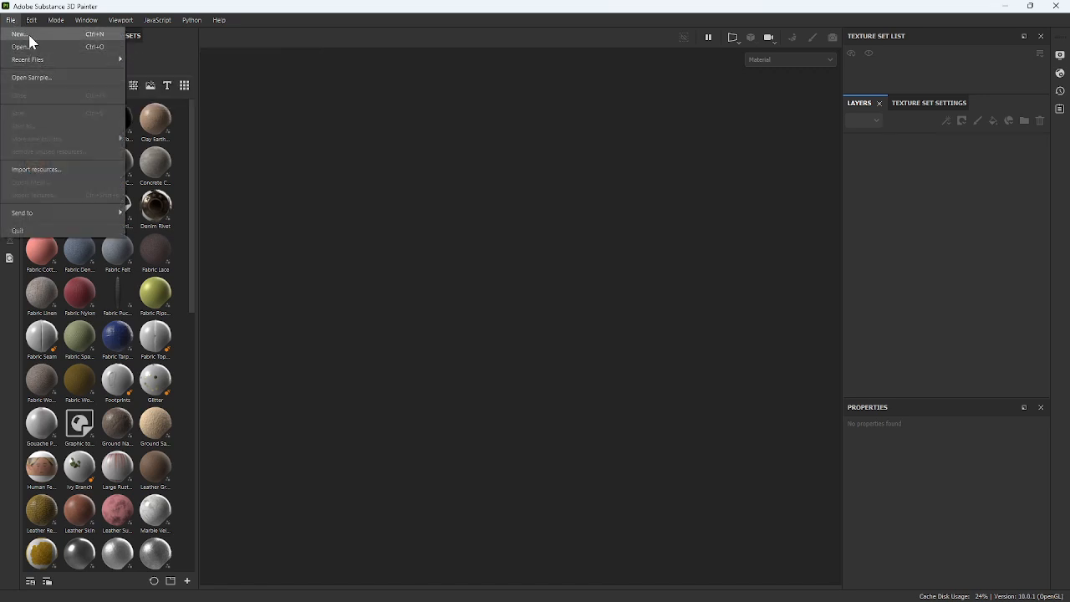
pyautogui.click(20, 34)
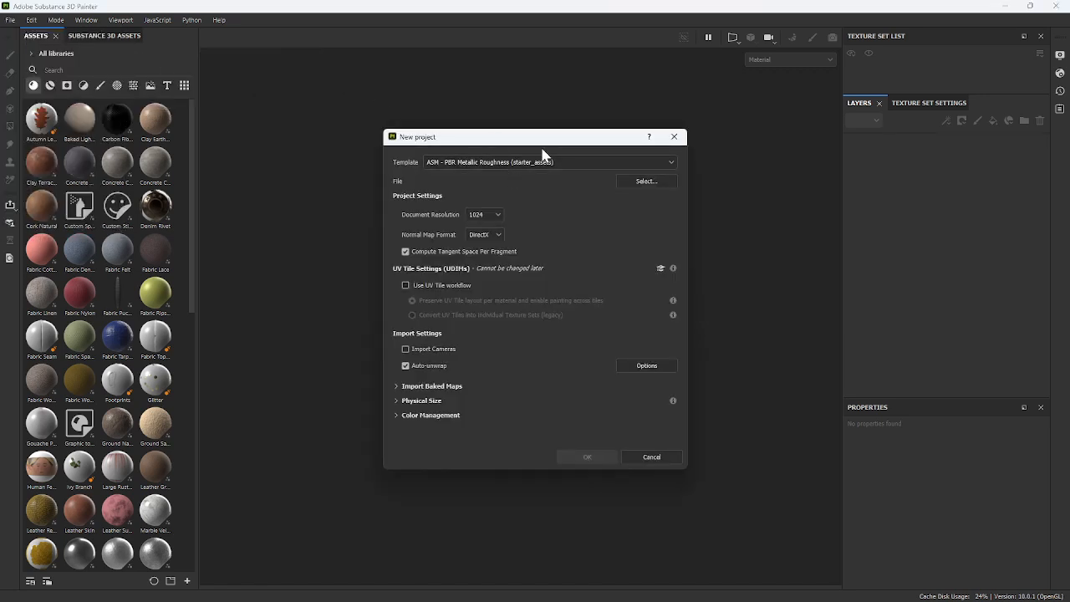
pyautogui.click(493, 217)
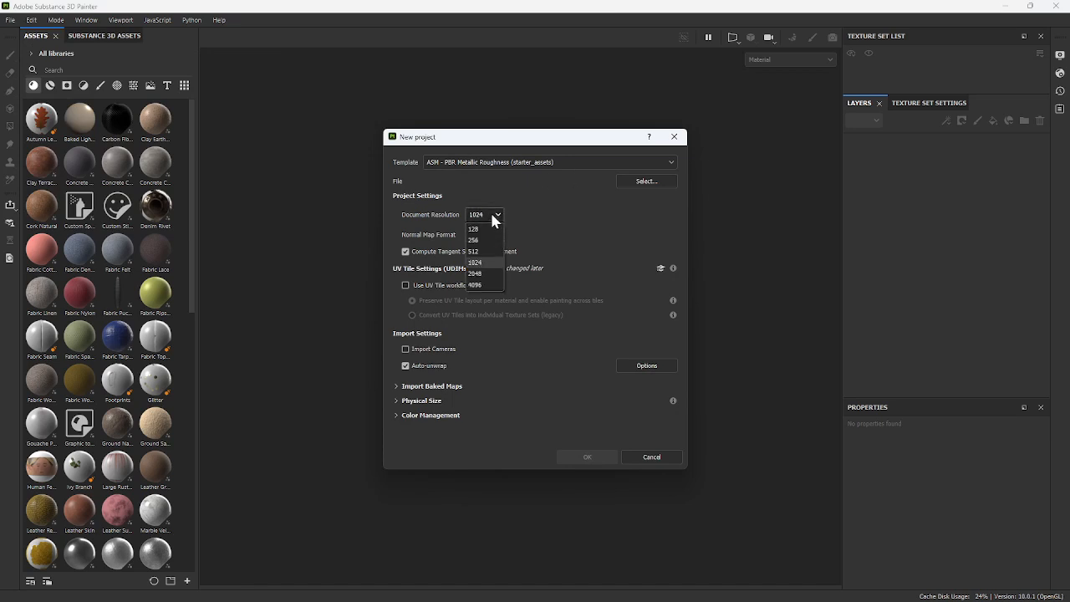
pyautogui.click(482, 275)
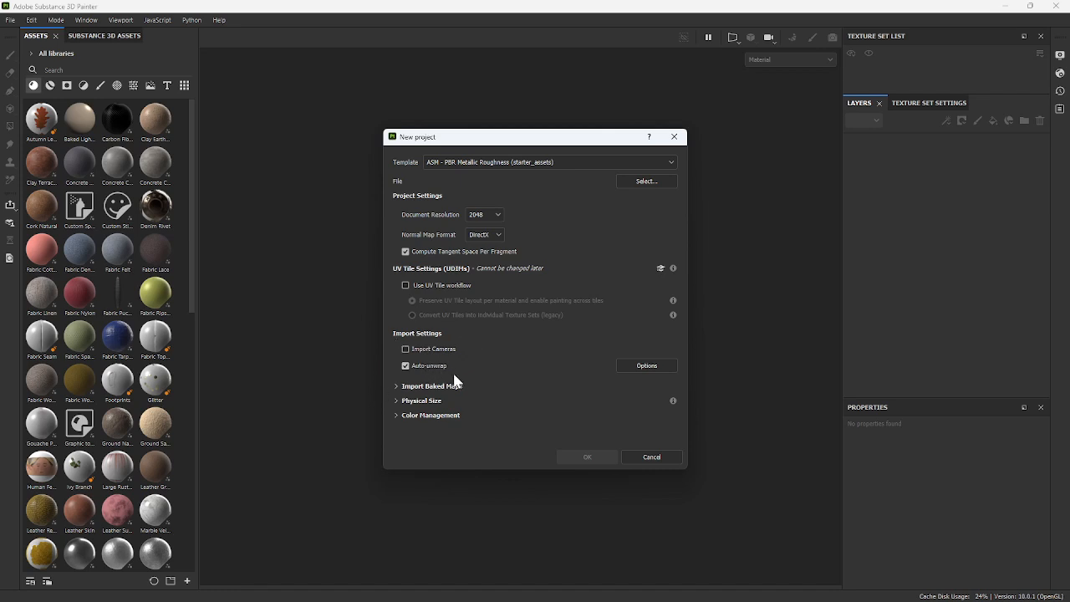
pyautogui.click(405, 364)
# - Choose Painter_Test.obj from the Desktop folder as the project mesh and create the project
pyautogui.click(644, 182)
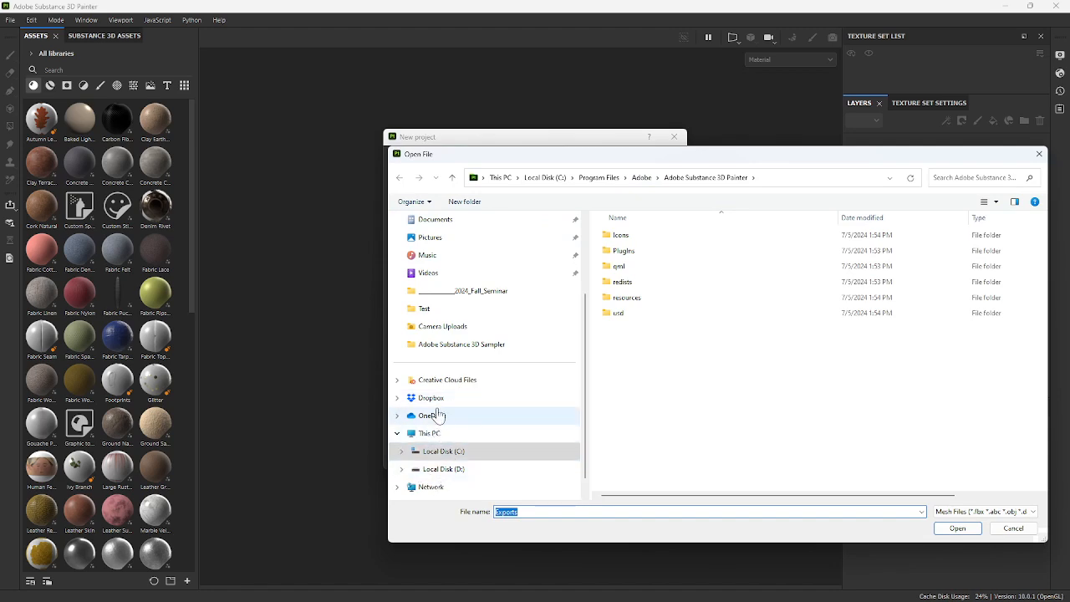
pyautogui.scroll(-1, 506, 428)
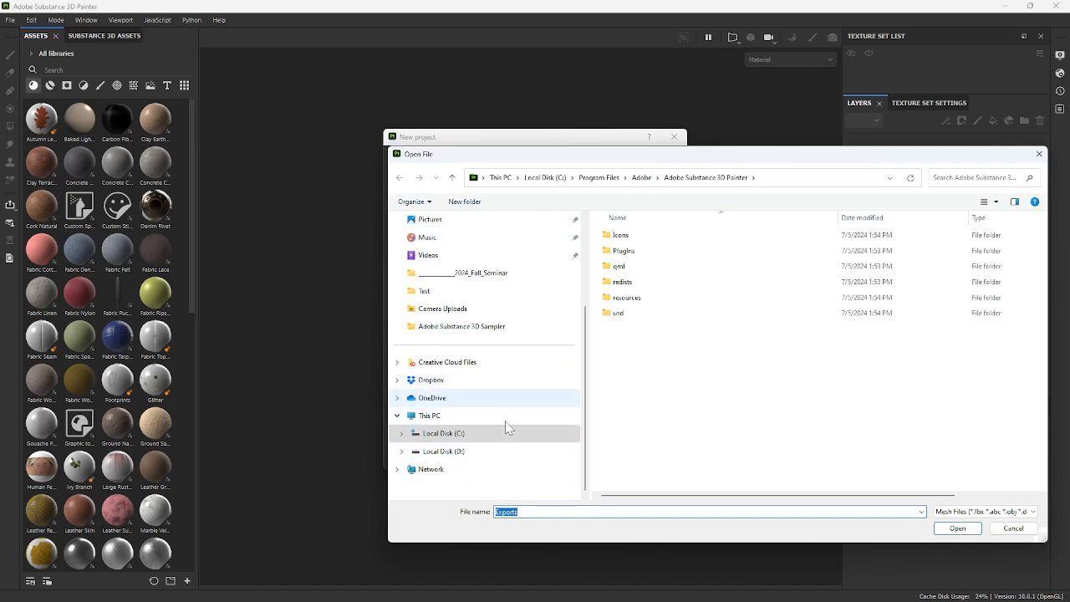
pyautogui.click(397, 416)
pyautogui.click(398, 415)
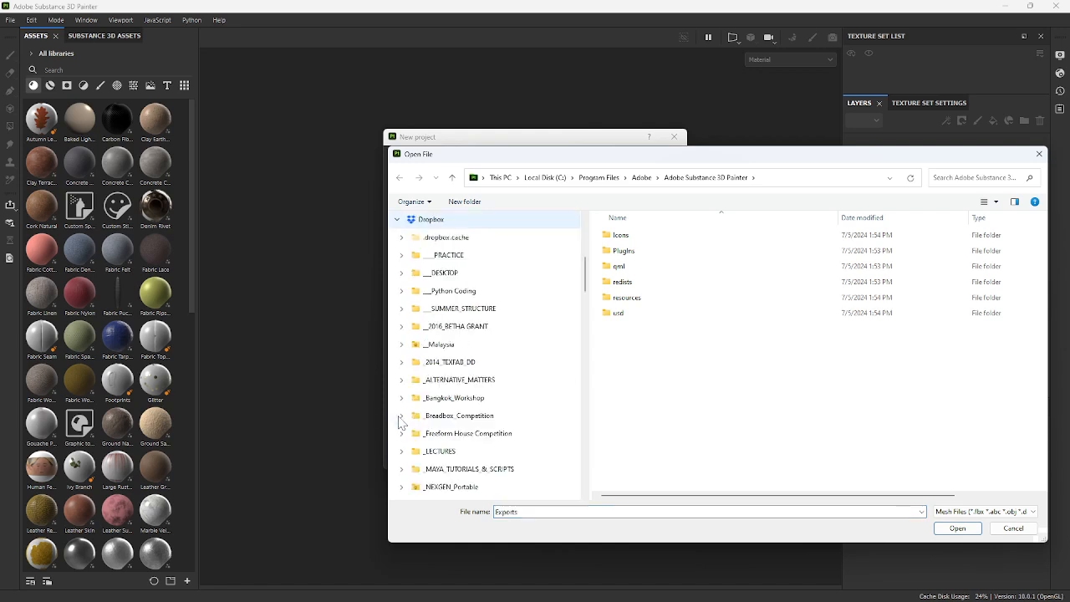
pyautogui.click(400, 221)
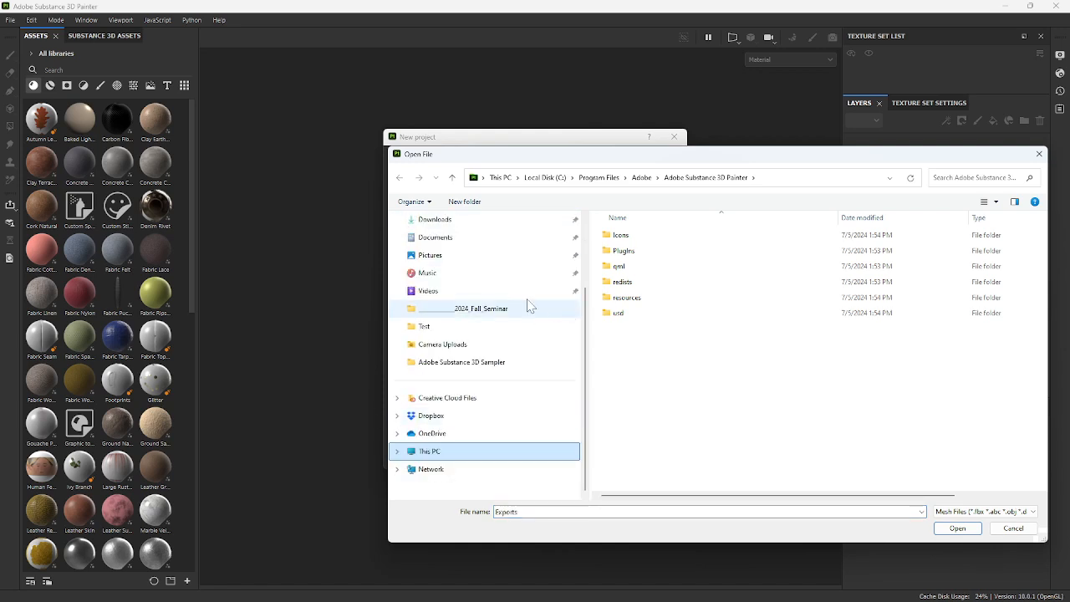
pyautogui.scroll(3, 466, 304)
pyautogui.click(450, 299)
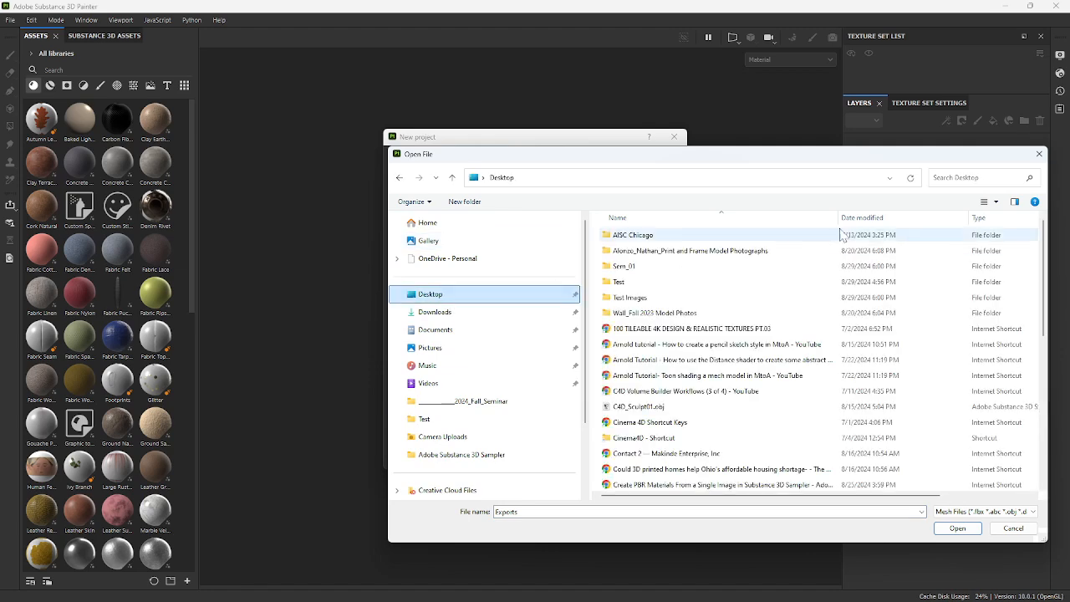
pyautogui.click(633, 511)
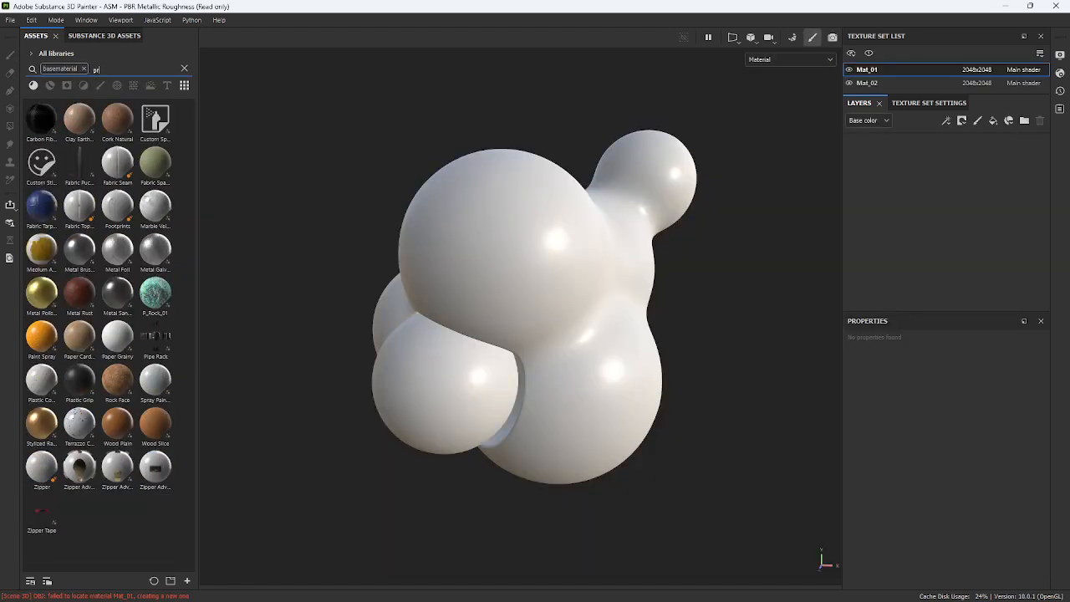
# - Search the assets for "p_r" and apply the P_Rock_01 material to the large blobby body
pyautogui.press('BackSpace')
pyautogui.press('BackSpace')
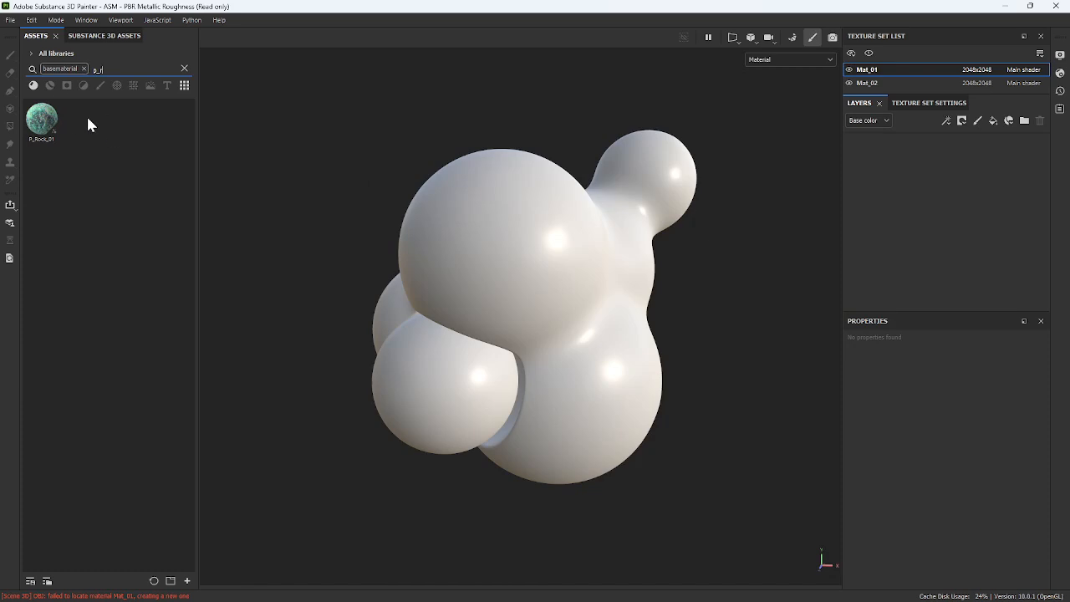
pyautogui.moveTo(46, 121); pyautogui.dragTo(535, 218)
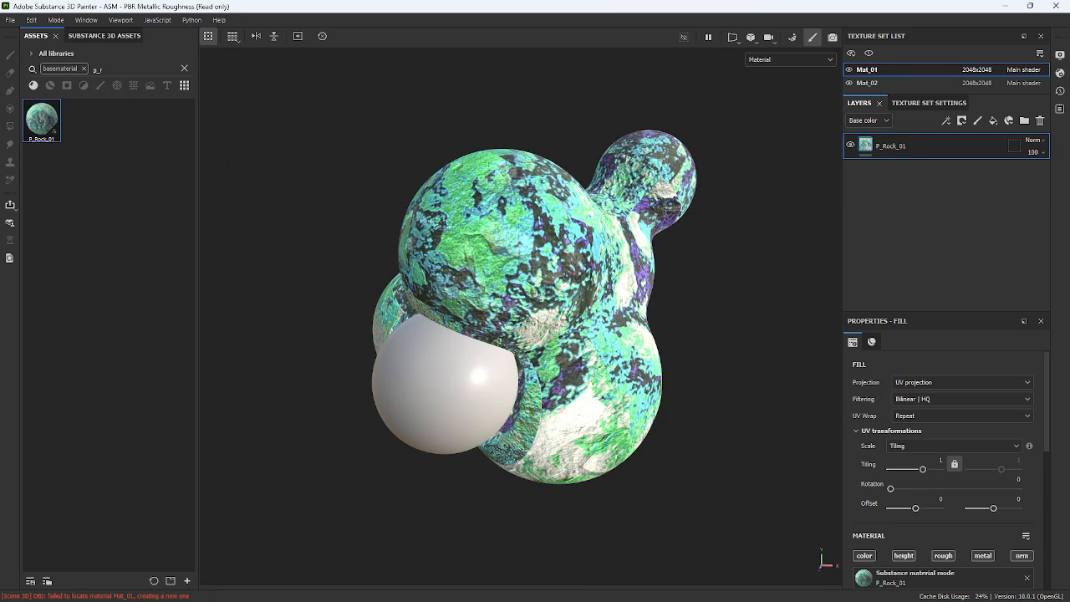
# - Clear the asset search text and inspect the rock material on the body up close
pyautogui.click(102, 69)
pyautogui.press('BackSpace')
pyautogui.press('BackSpace')
pyautogui.press('BackSpace')
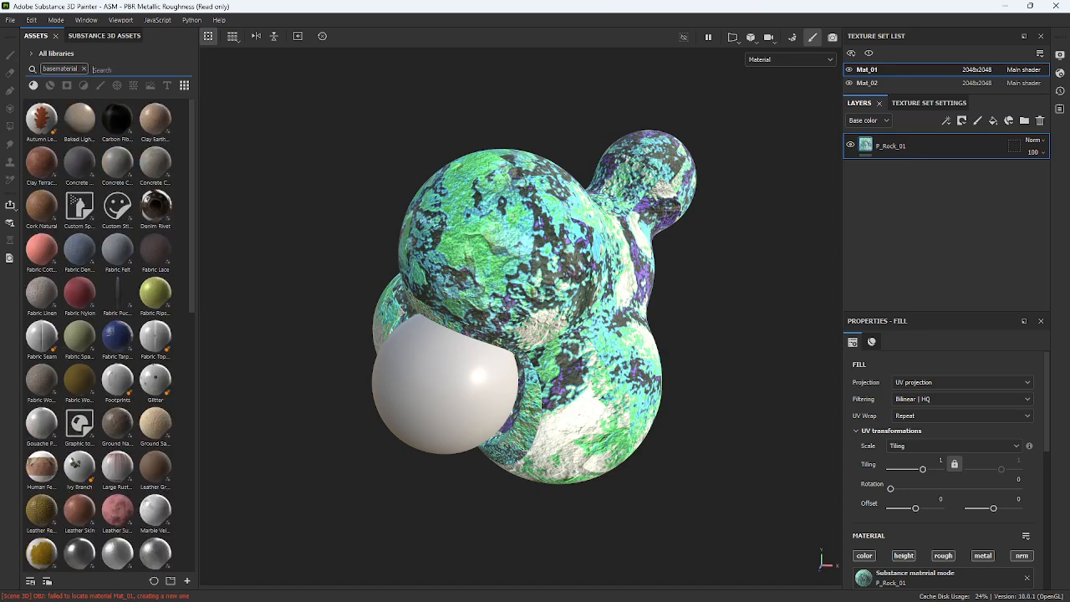
pyautogui.scroll(2, 693, 282)
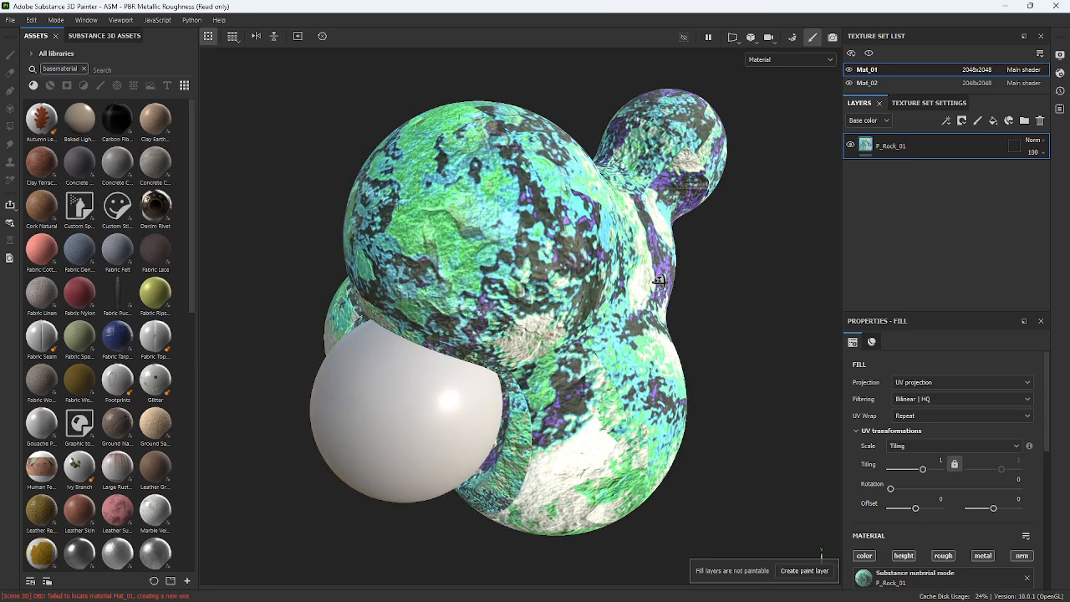
pyautogui.moveTo(659, 282)
pyautogui.keyDown('alt'); pyautogui.mouseDown()
pyautogui.moveTo(741, 240)
pyautogui.moveTo(681, 260)
pyautogui.moveTo(694, 286)
pyautogui.moveTo(644, 277)
pyautogui.moveTo(660, 274)
pyautogui.mouseUp(); pyautogui.keyUp('alt')
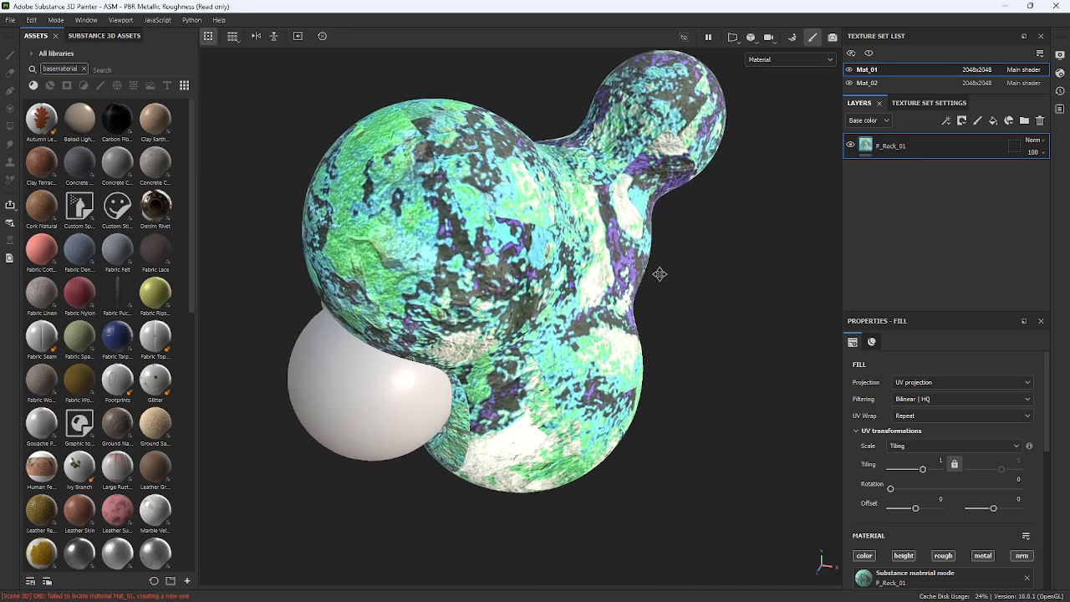
# - Hide the P_Rock_01 layer and show the 3D view and the 2D UV view side by side
pyautogui.click(851, 146)
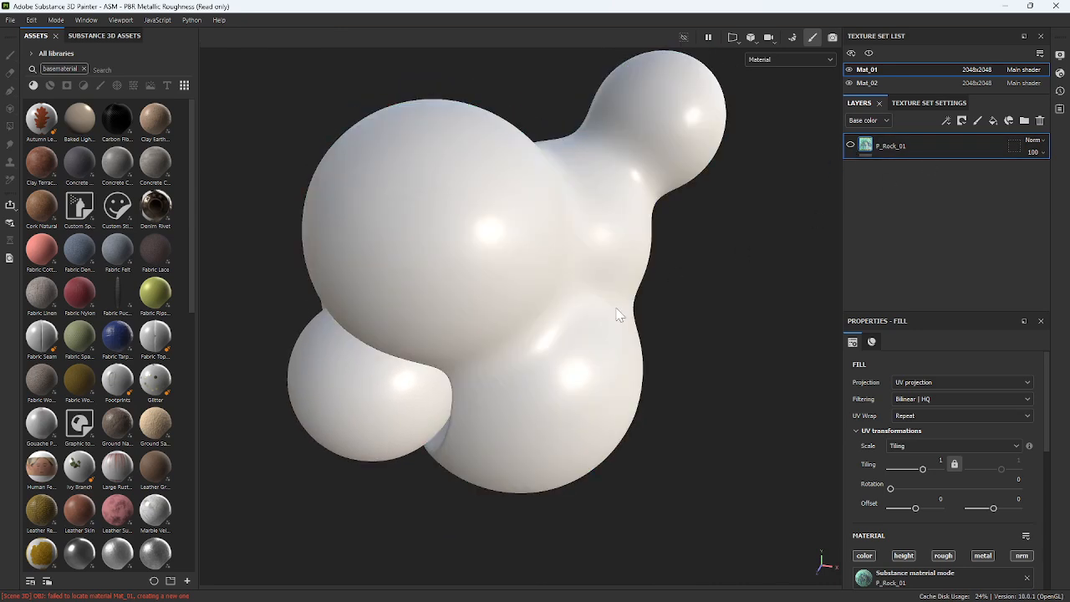
pyautogui.keyDown('alt'); pyautogui.moveTo(617, 314); pyautogui.dragTo(641, 256); pyautogui.keyUp('alt')
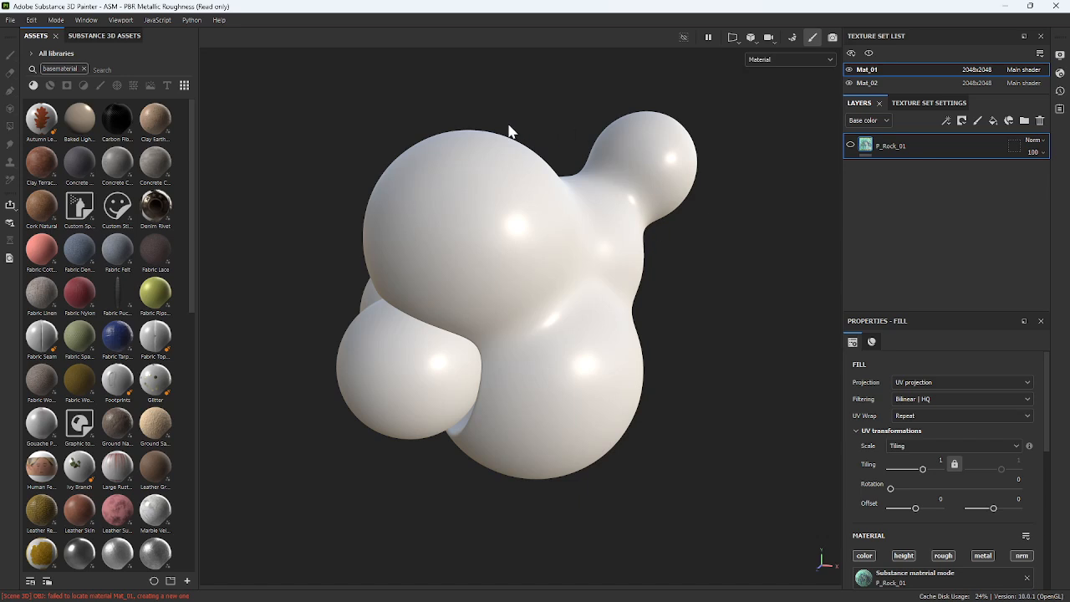
pyautogui.click(306, 77)
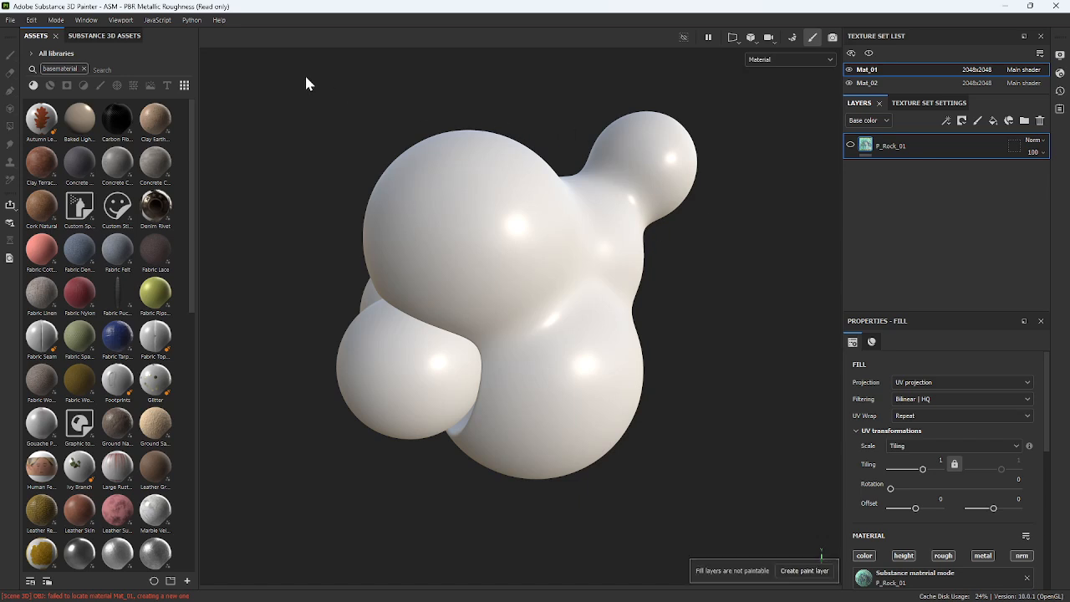
pyautogui.press('F1')
pyautogui.scroll(-3, 673, 255)
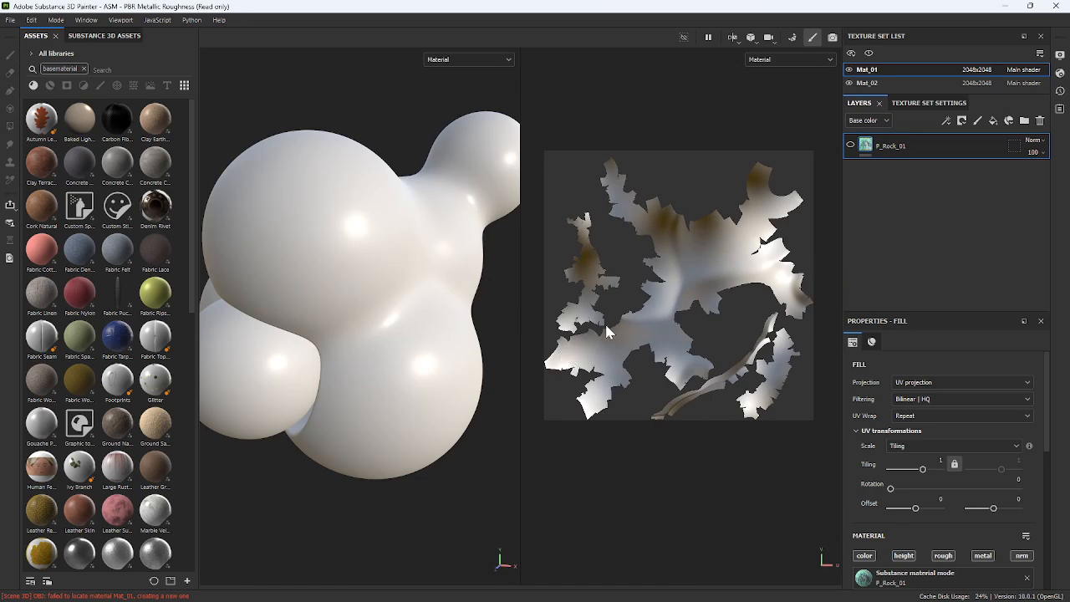
# - Toggle the Mat_01 texture set's visibility off and on, and select Mat_02 to view its UV layout
pyautogui.click(850, 70)
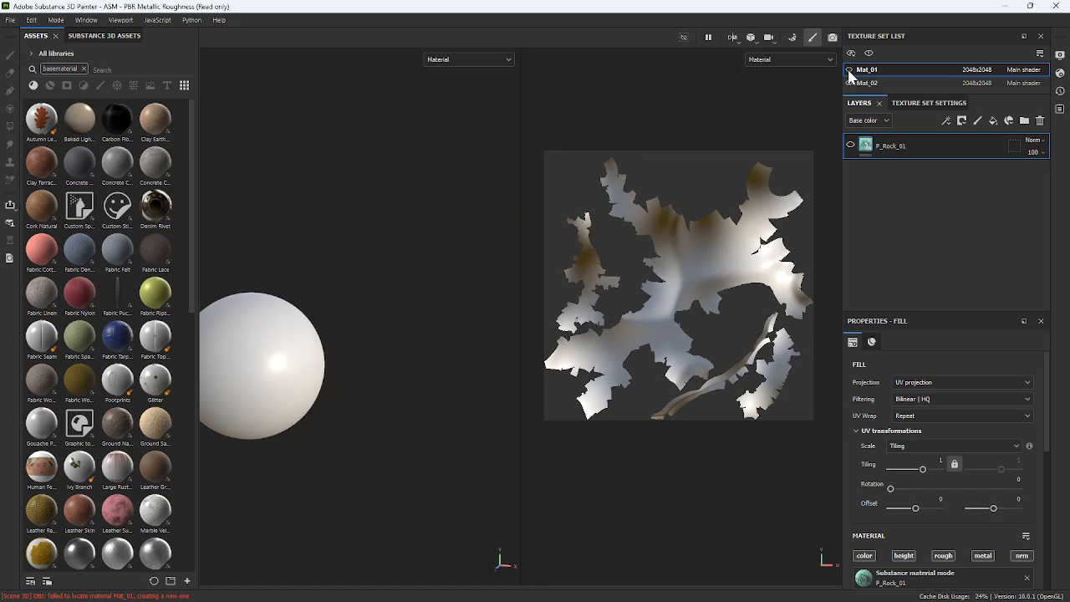
pyautogui.click(849, 70)
pyautogui.click(877, 82)
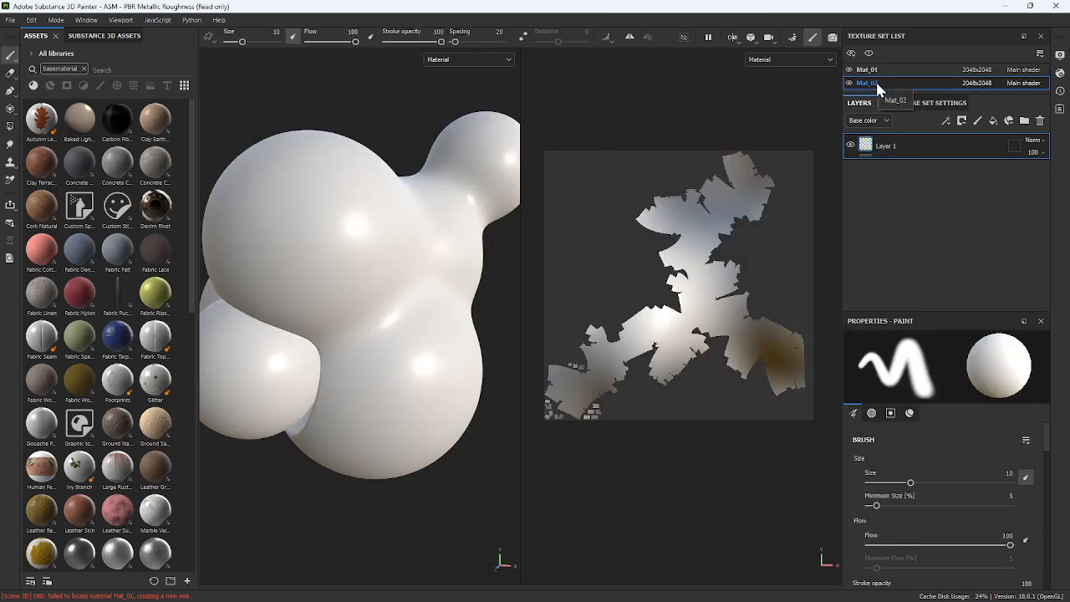
# - Hide both texture sets, compare their UV layouts, and show only Mat_01 with it selected
pyautogui.click(849, 83)
pyautogui.click(850, 71)
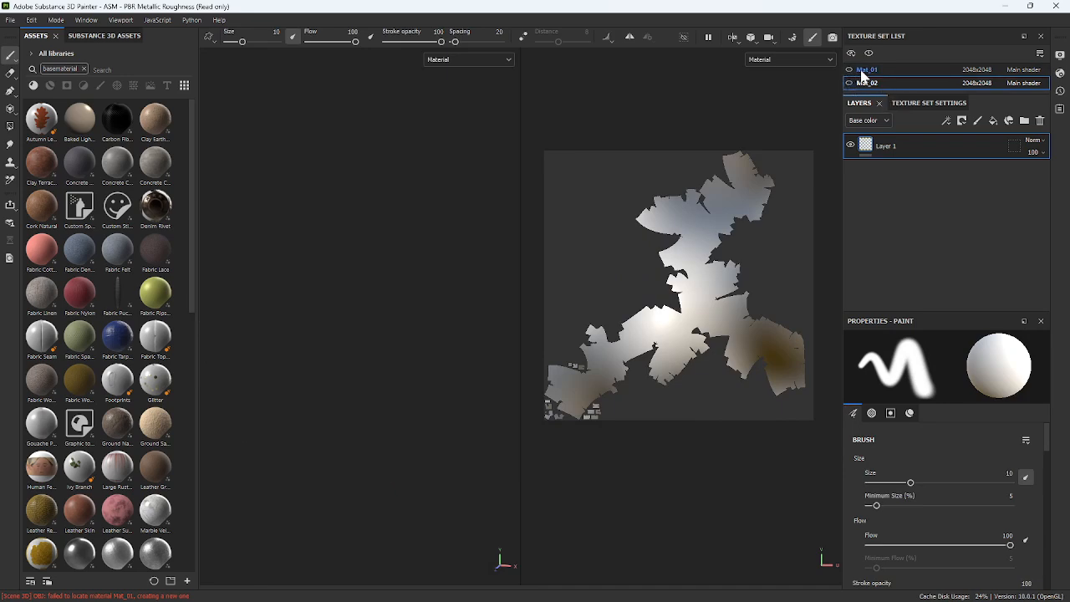
pyautogui.click(876, 72)
pyautogui.click(873, 84)
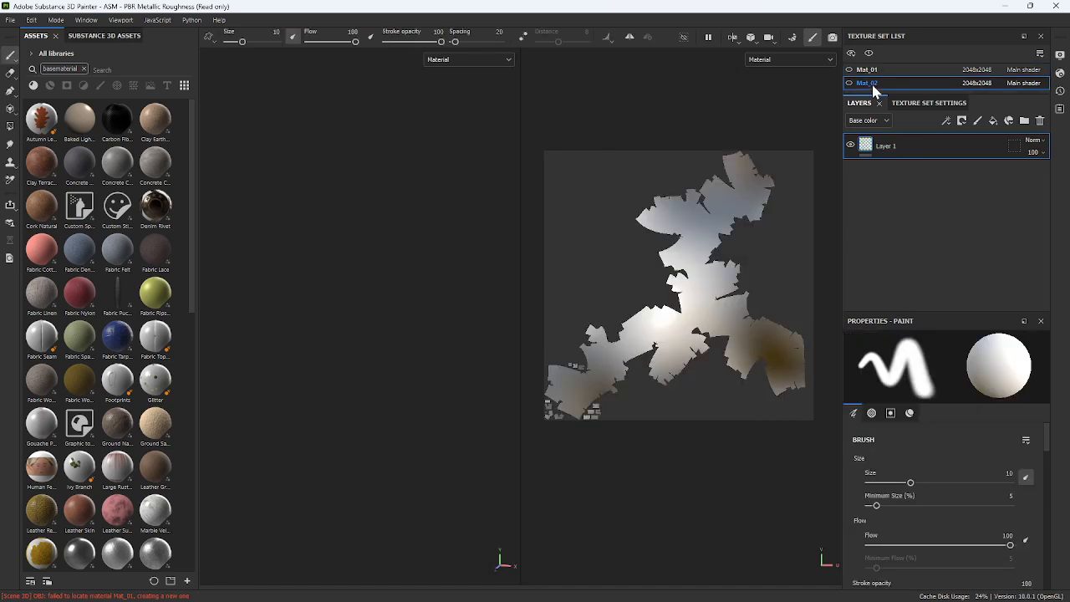
pyautogui.click(873, 72)
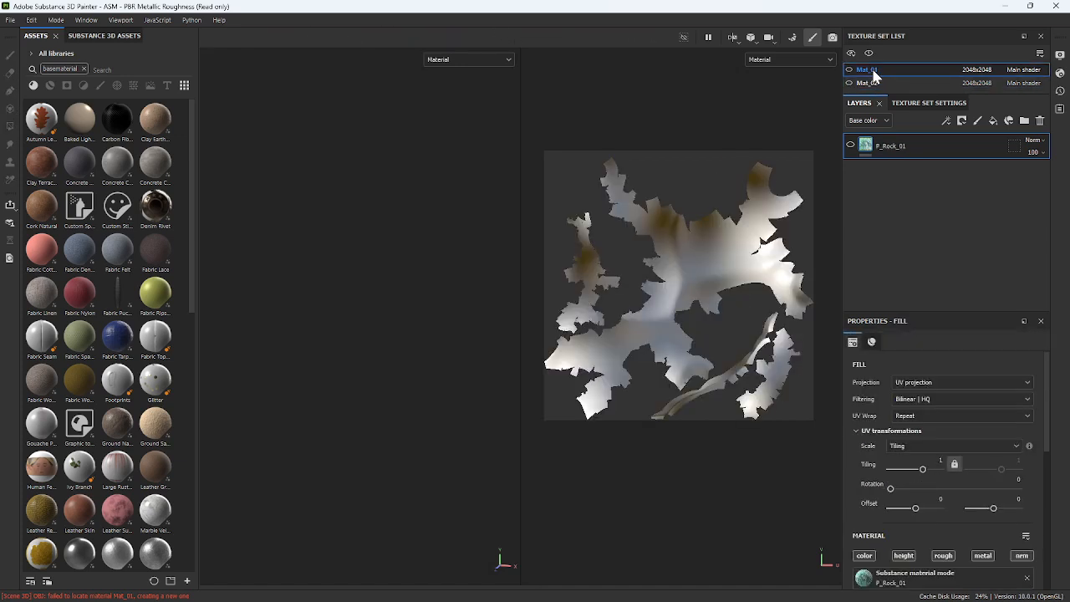
pyautogui.click(850, 69)
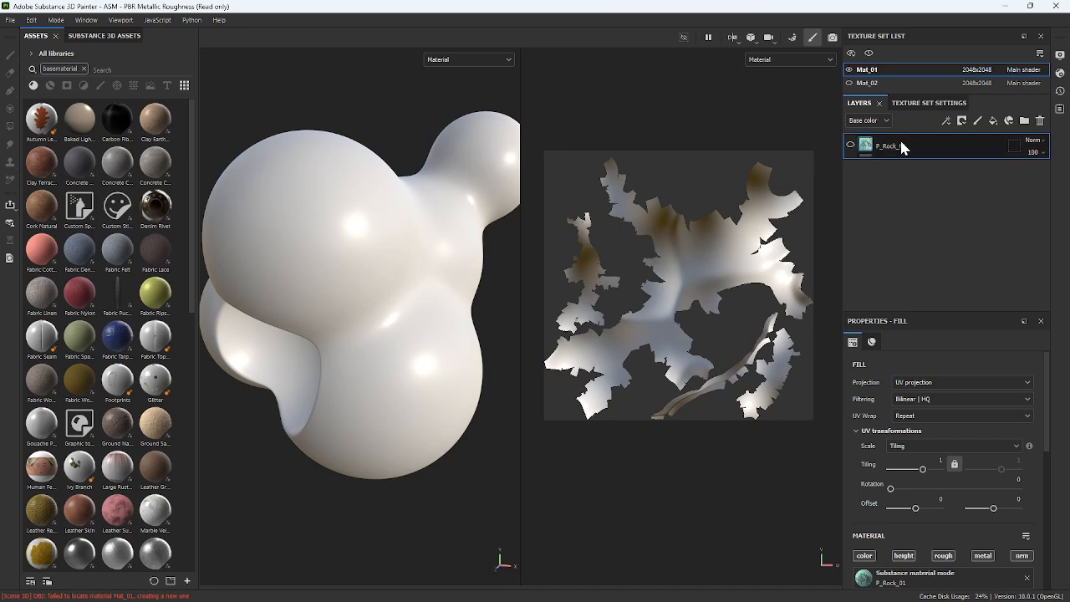
# - Browse the environment maps in the display settings and set the environment map to Studio 02
pyautogui.click(1060, 74)
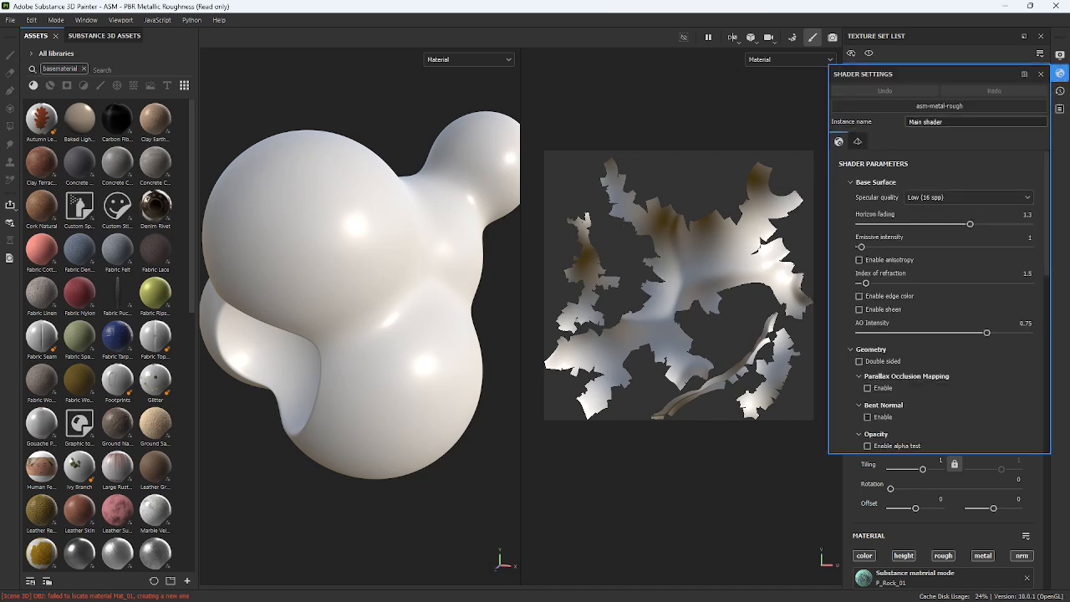
pyautogui.click(1061, 55)
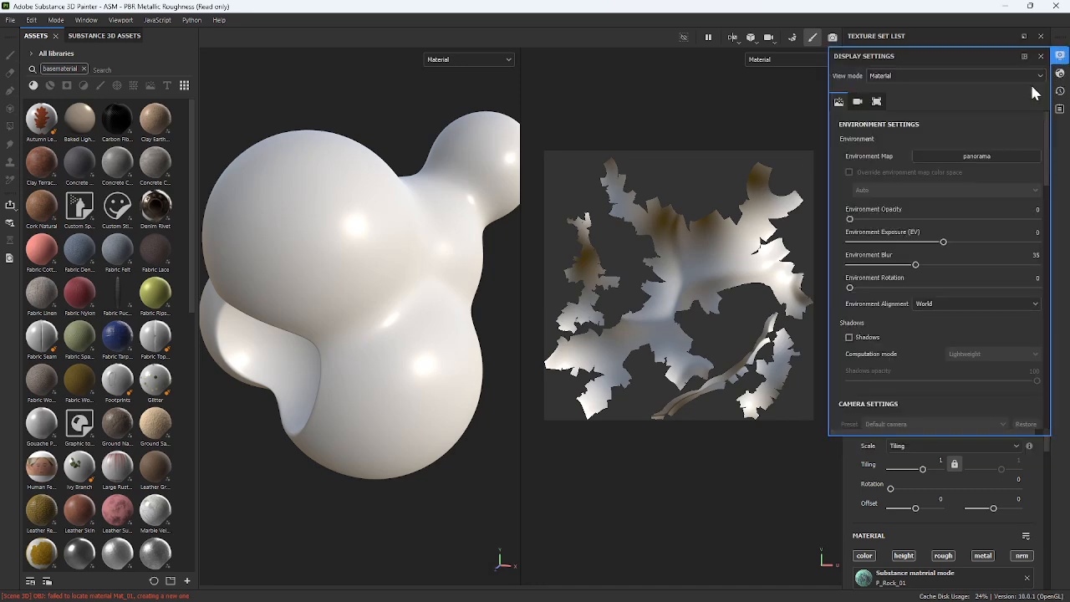
pyautogui.click(960, 155)
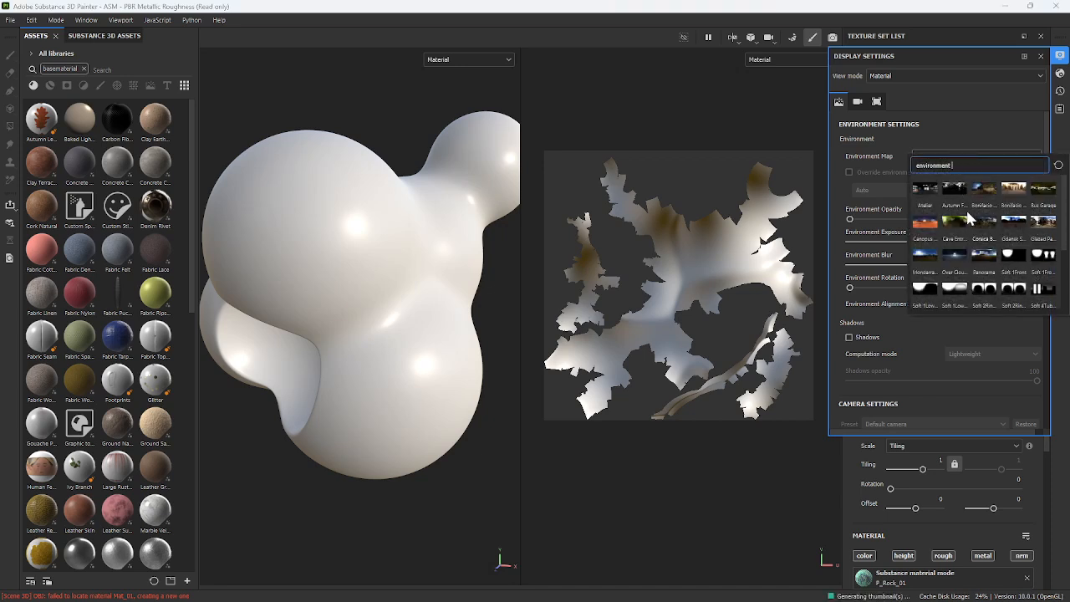
pyautogui.scroll(-3, 995, 205)
pyautogui.scroll(3, 995, 206)
pyautogui.scroll(3, 1024, 242)
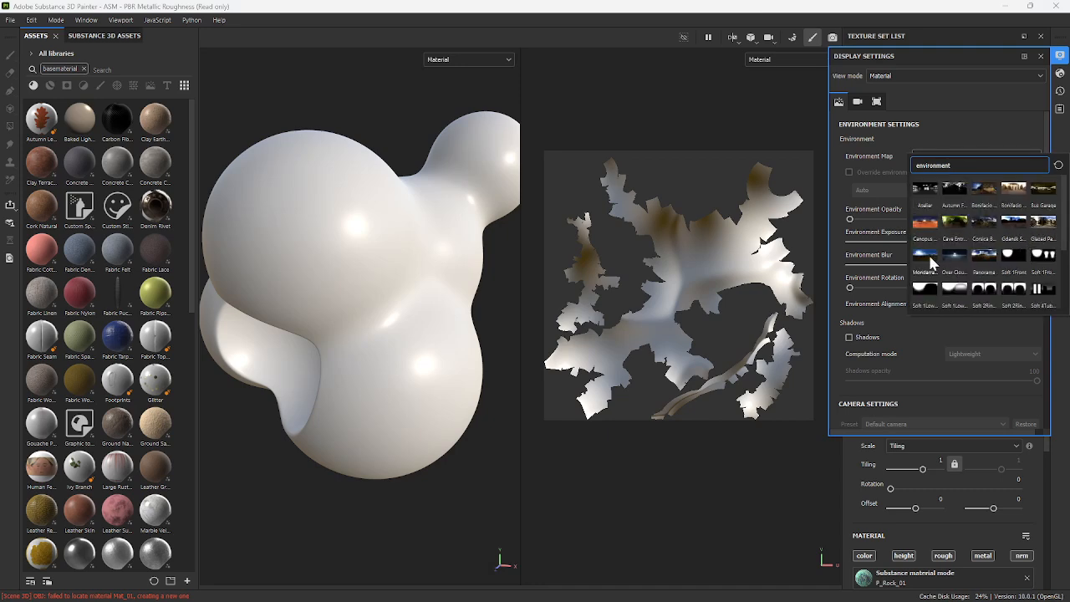
pyautogui.click(985, 259)
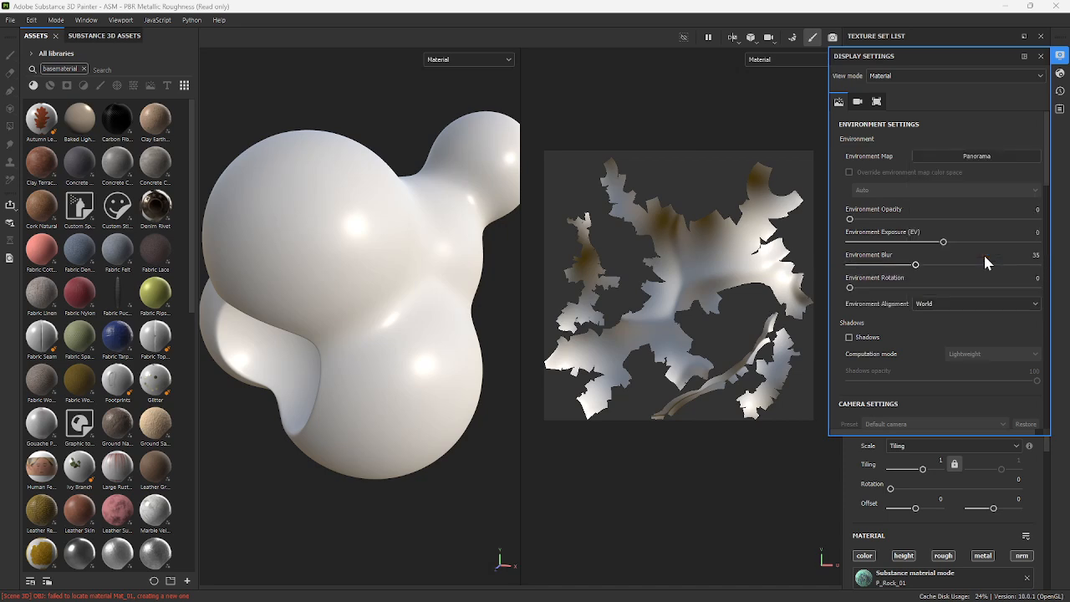
pyautogui.click(964, 156)
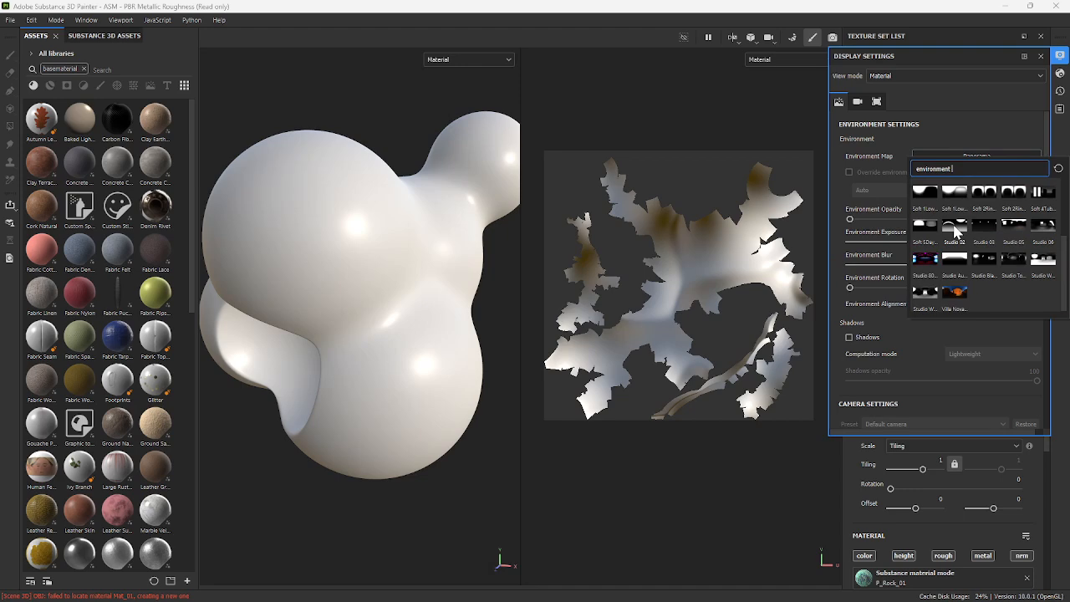
pyautogui.click(955, 228)
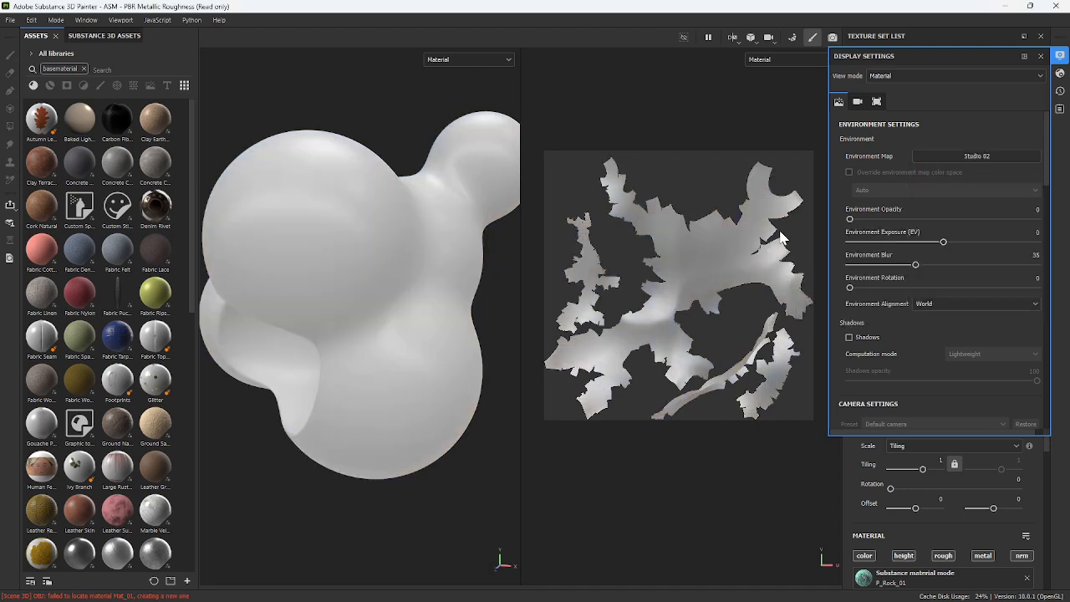
pyautogui.click(1041, 57)
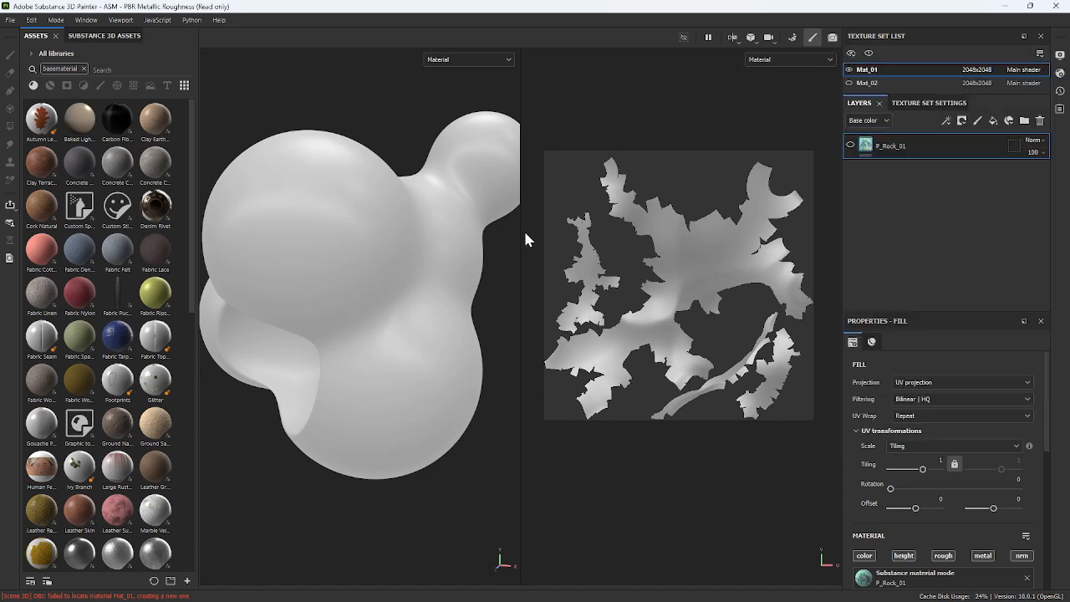
# - Widen the 3D view beside the 2D UV view and show the P_Rock_01 layer
pyautogui.moveTo(524, 230); pyautogui.dragTo(552, 236)
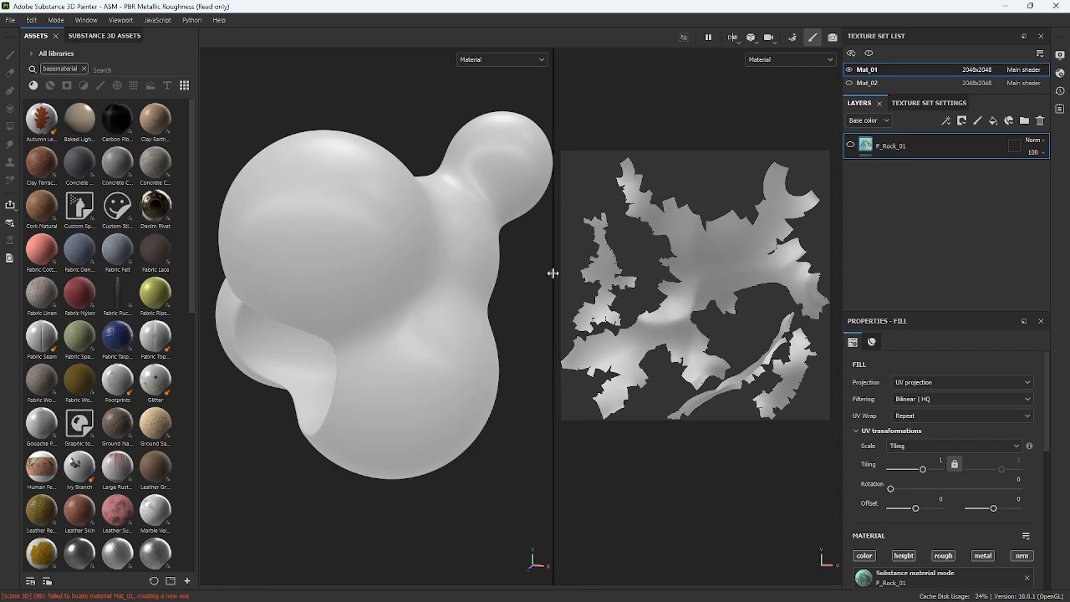
pyautogui.press('F2')
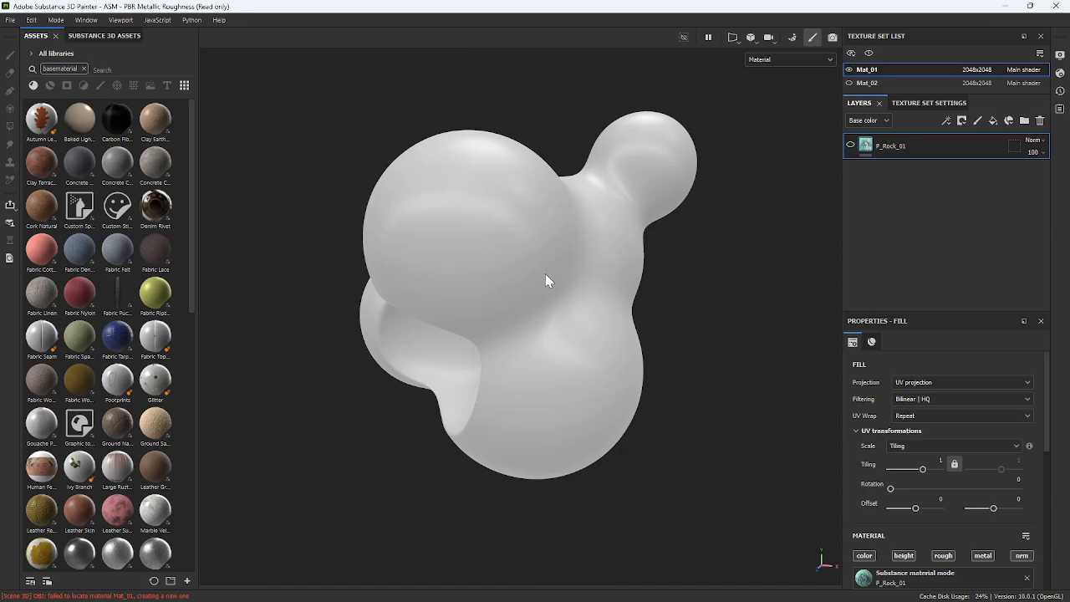
pyautogui.press('F1')
pyautogui.click(851, 145)
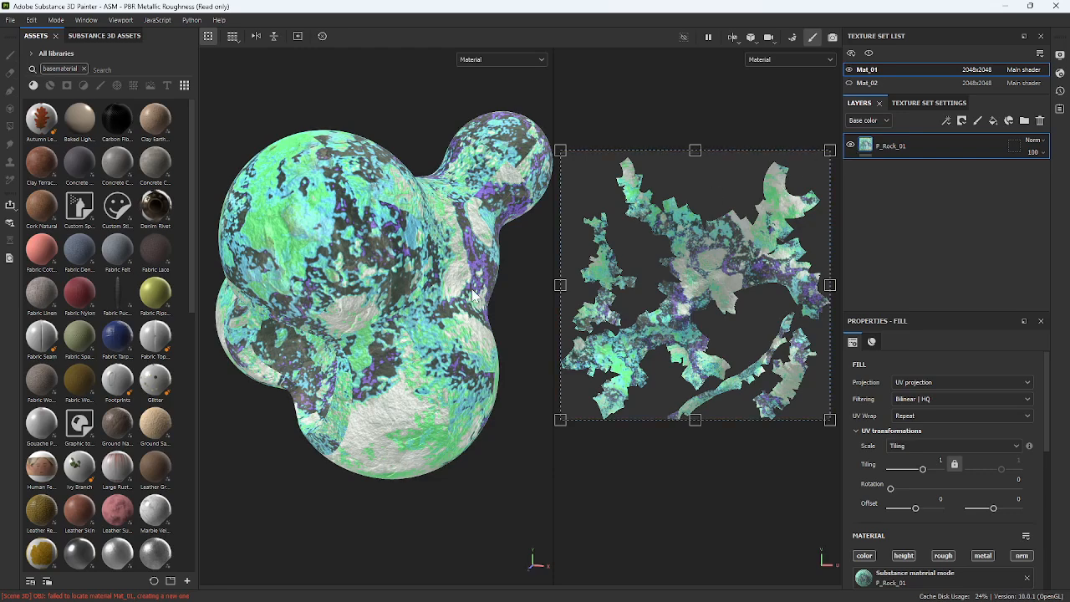
# - Examine the rock texture's seams on the body up close and compare them with the UV islands in the 2D view
pyautogui.keyDown('alt'); pyautogui.moveTo(472, 294); pyautogui.dragTo(412, 239); pyautogui.keyUp('alt')
pyautogui.scroll(2, 466, 262)
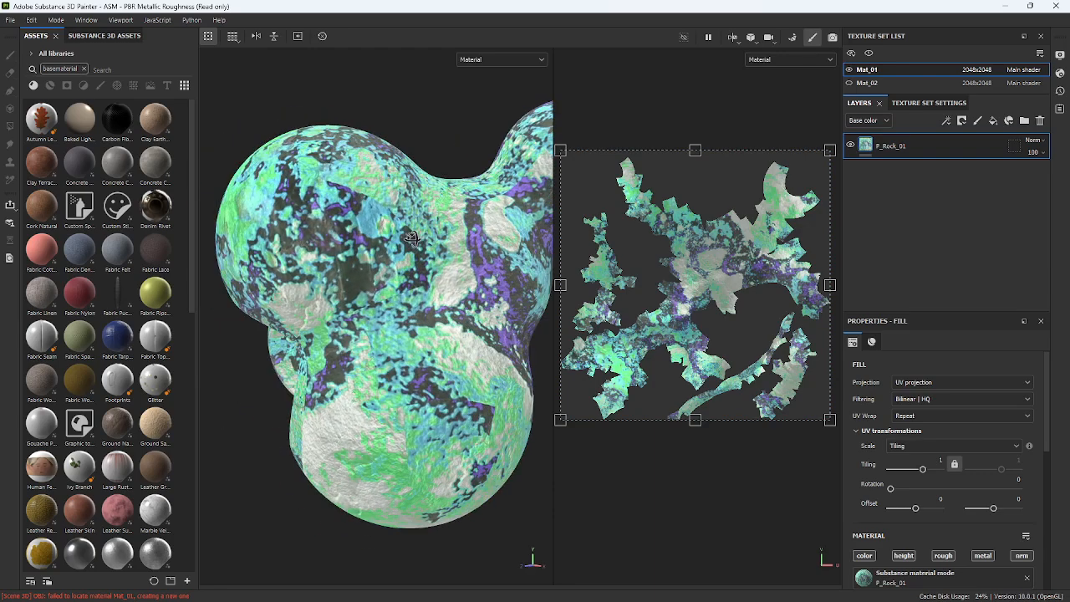
pyautogui.scroll(2, 516, 277)
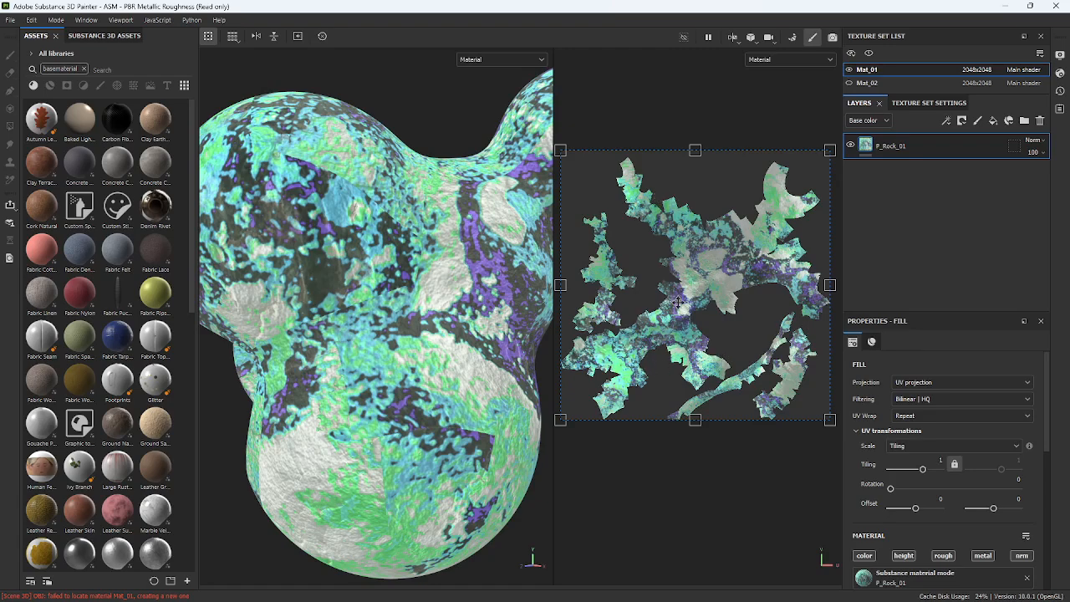
pyautogui.scroll(5, 342, 321)
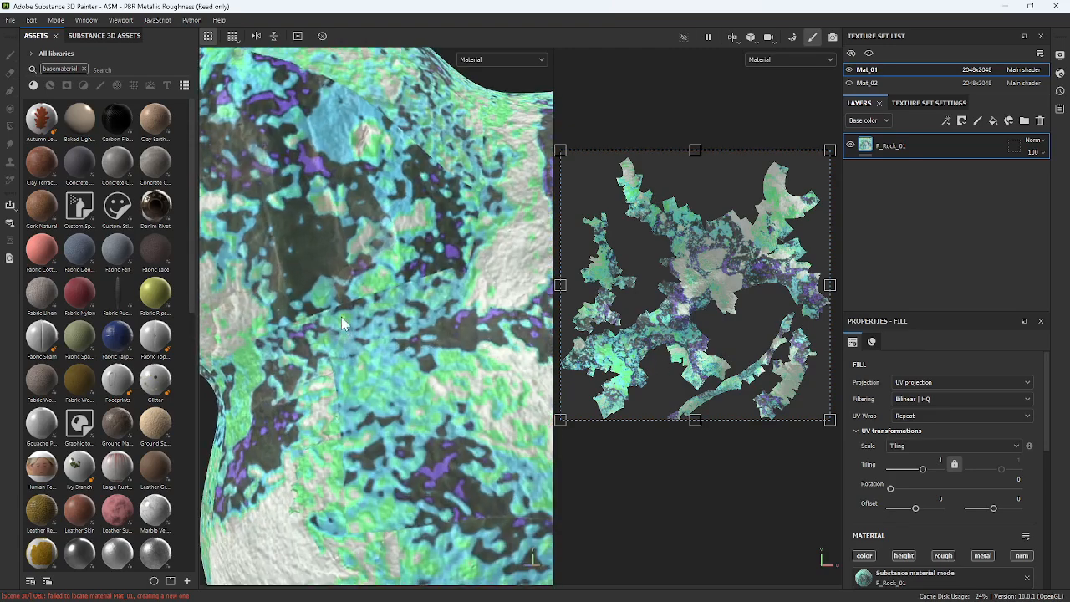
pyautogui.scroll(2, 341, 319)
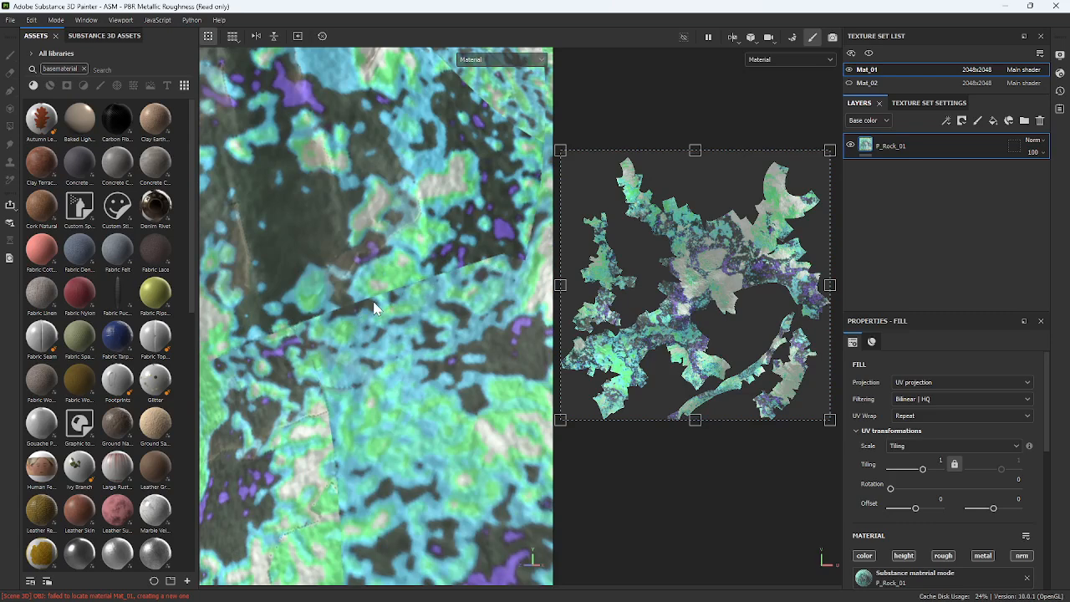
pyautogui.scroll(4, 661, 309)
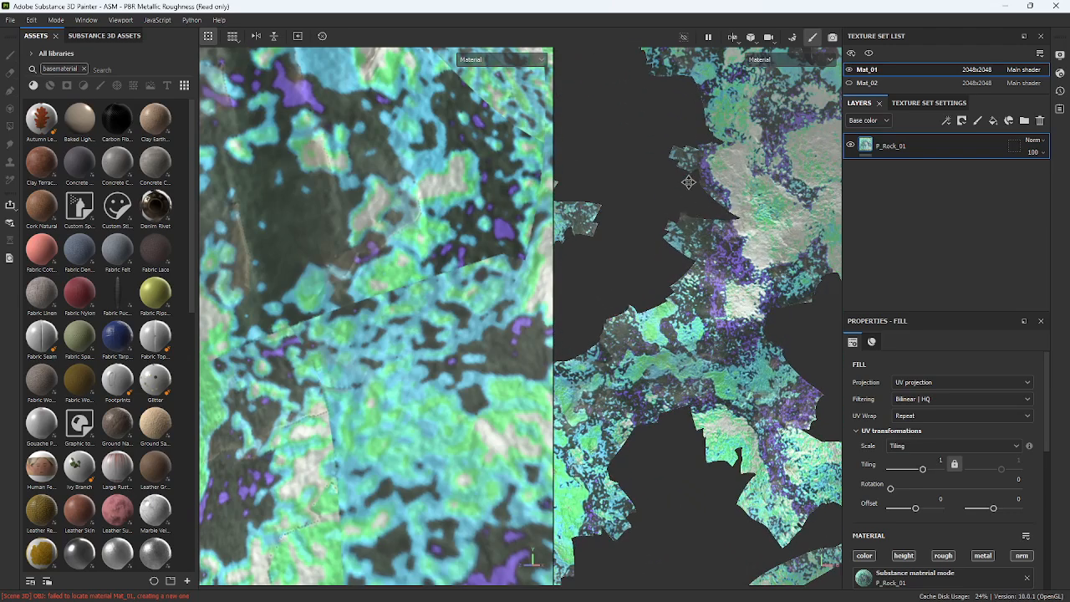
pyautogui.scroll(-6, 390, 266)
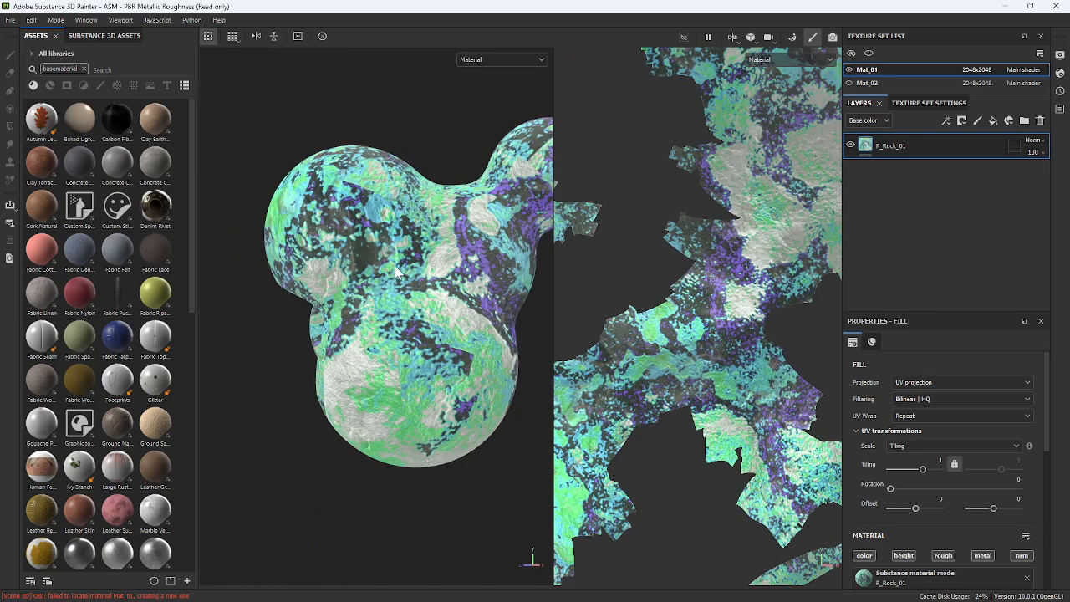
pyautogui.keyDown('alt'); pyautogui.moveTo(395, 268); pyautogui.dragTo(444, 298); pyautogui.keyUp('alt')
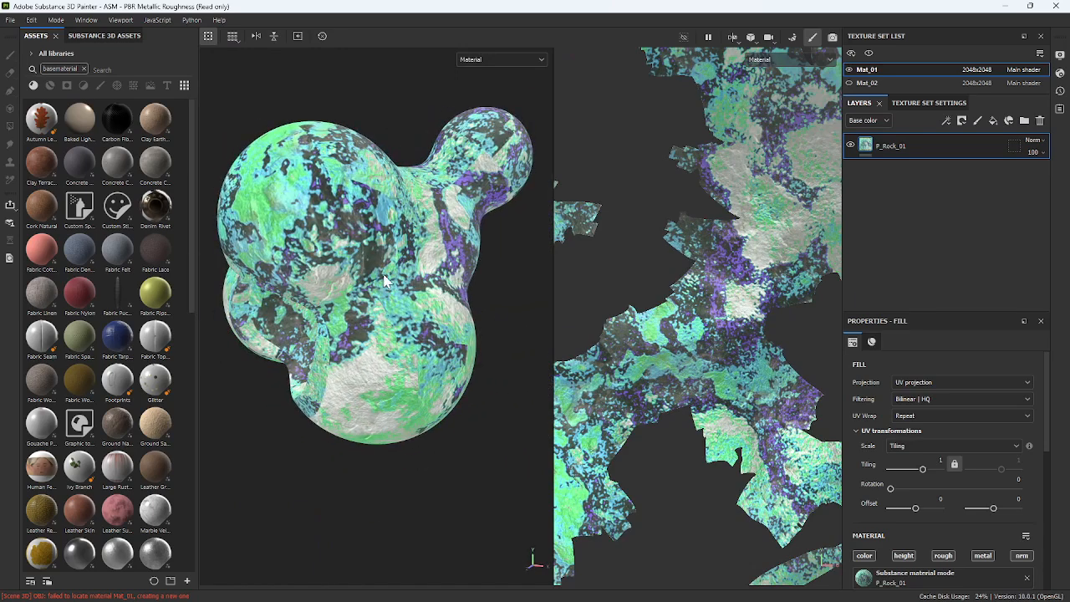
pyautogui.scroll(4, 336, 288)
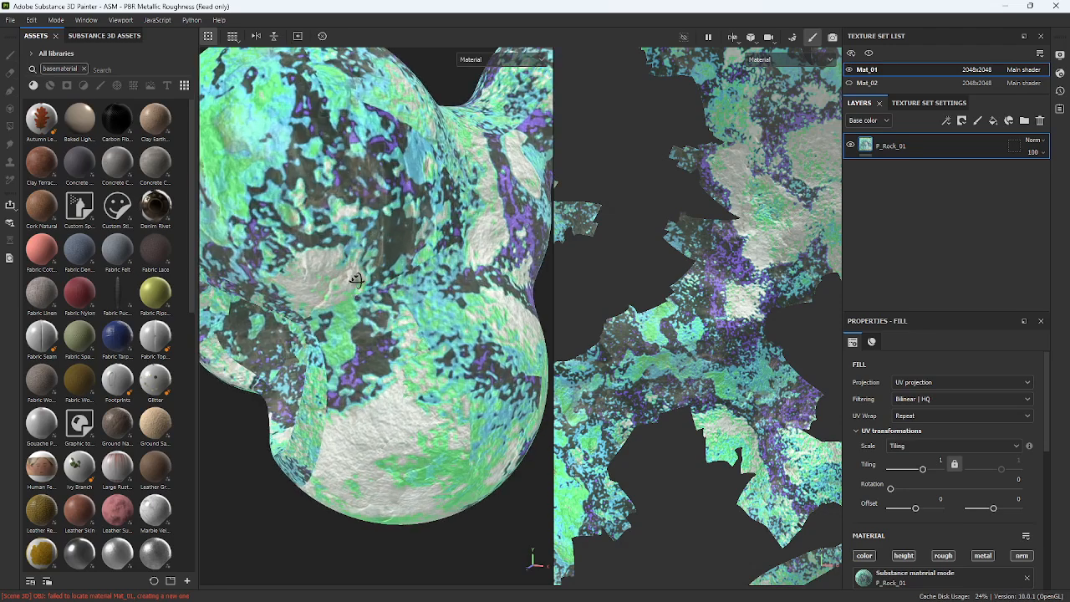
pyautogui.scroll(-6, 357, 279)
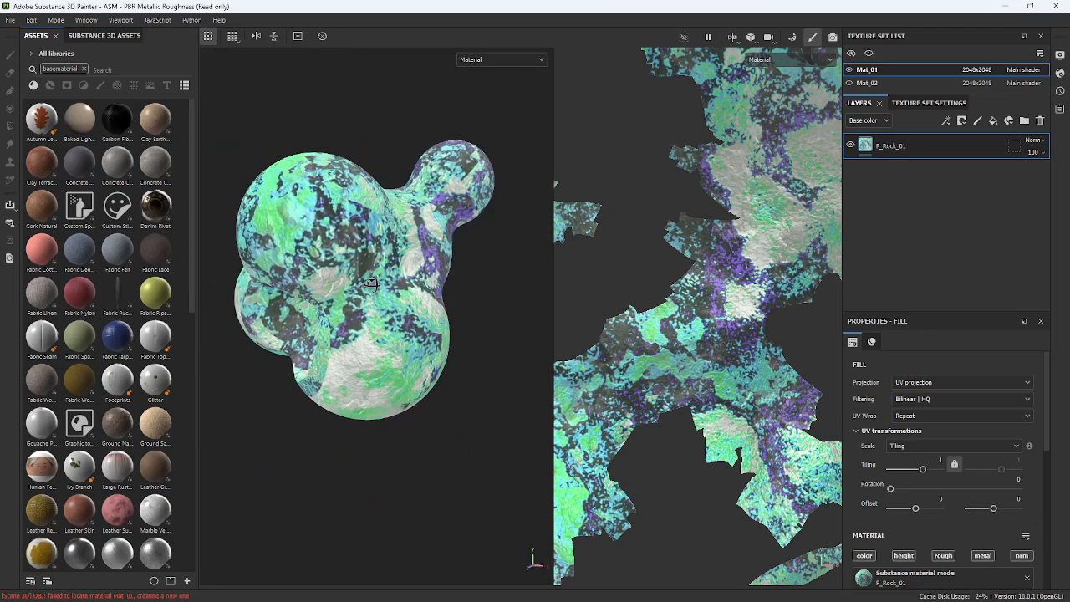
pyautogui.scroll(5, 371, 283)
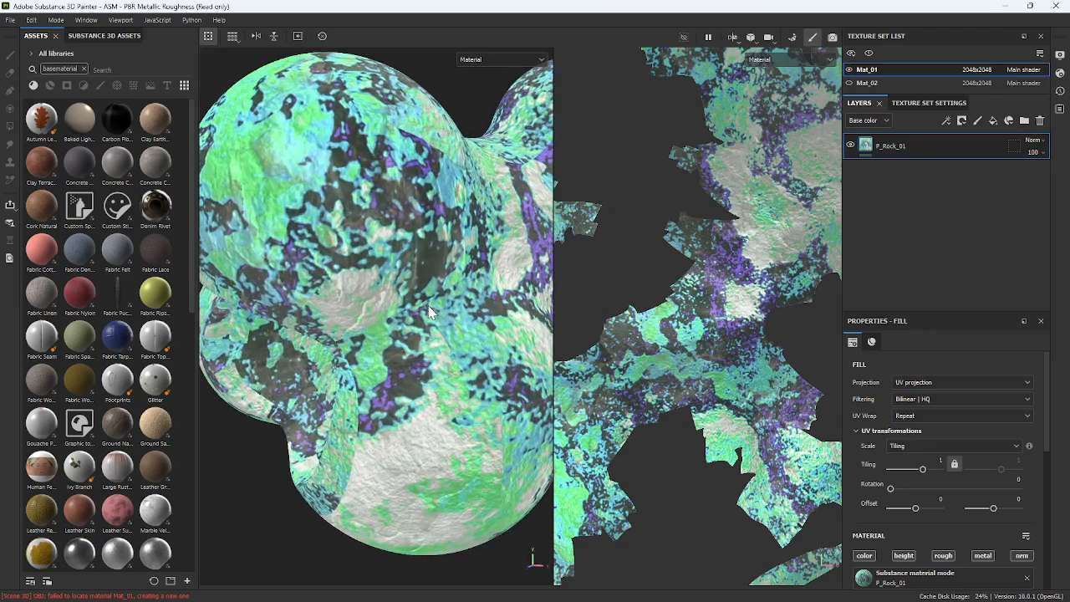
pyautogui.scroll(-4, 430, 311)
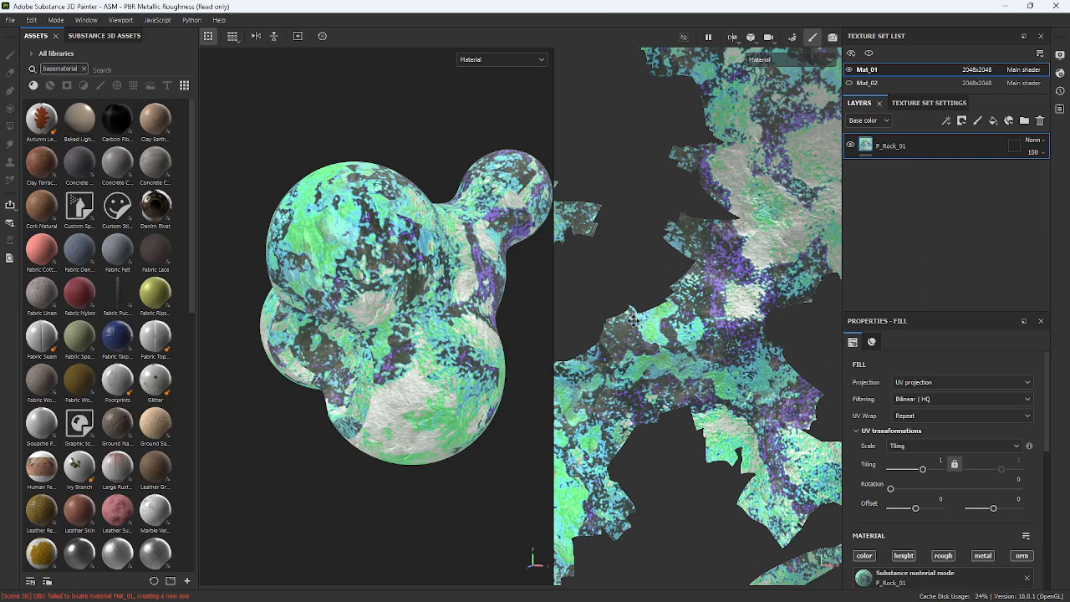
pyautogui.scroll(-3, 726, 268)
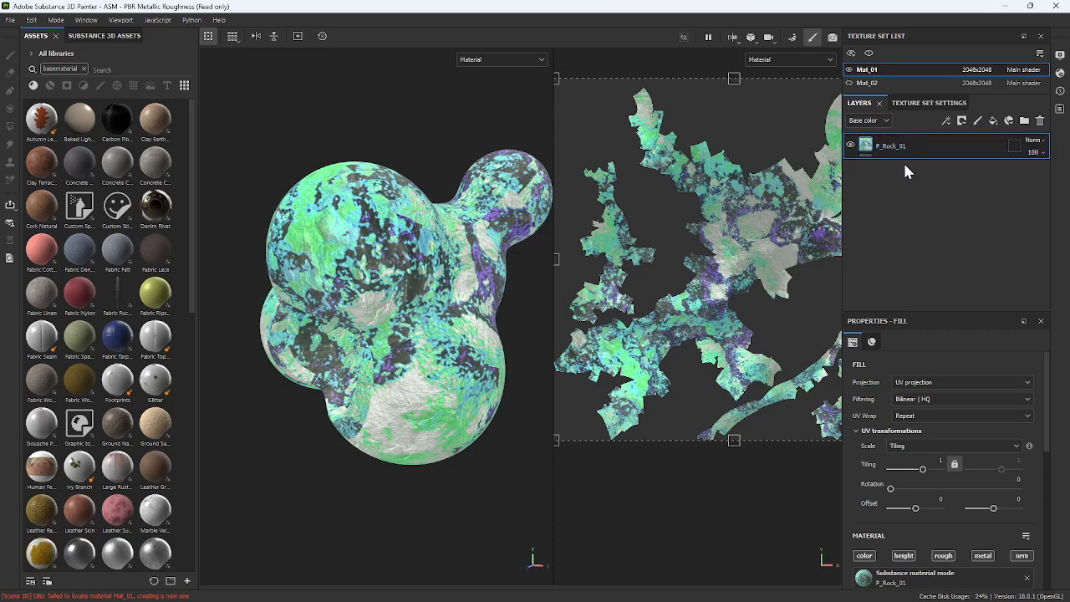
# - Set the P_Rock_01 layer's projection to Tri-planar projection and inspect the body's surface up close
pyautogui.click(913, 383)
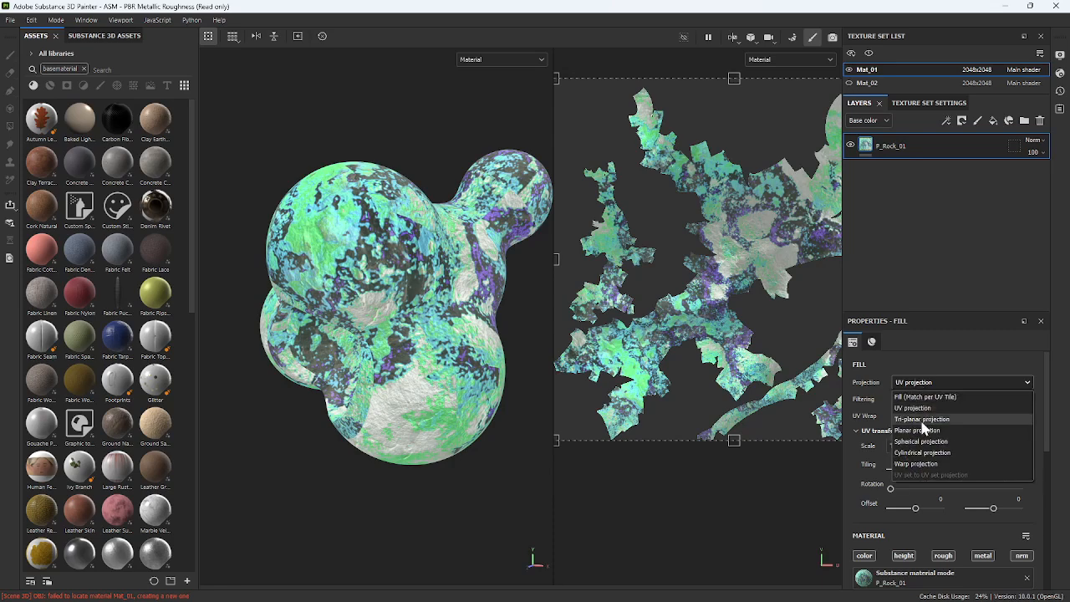
pyautogui.click(923, 420)
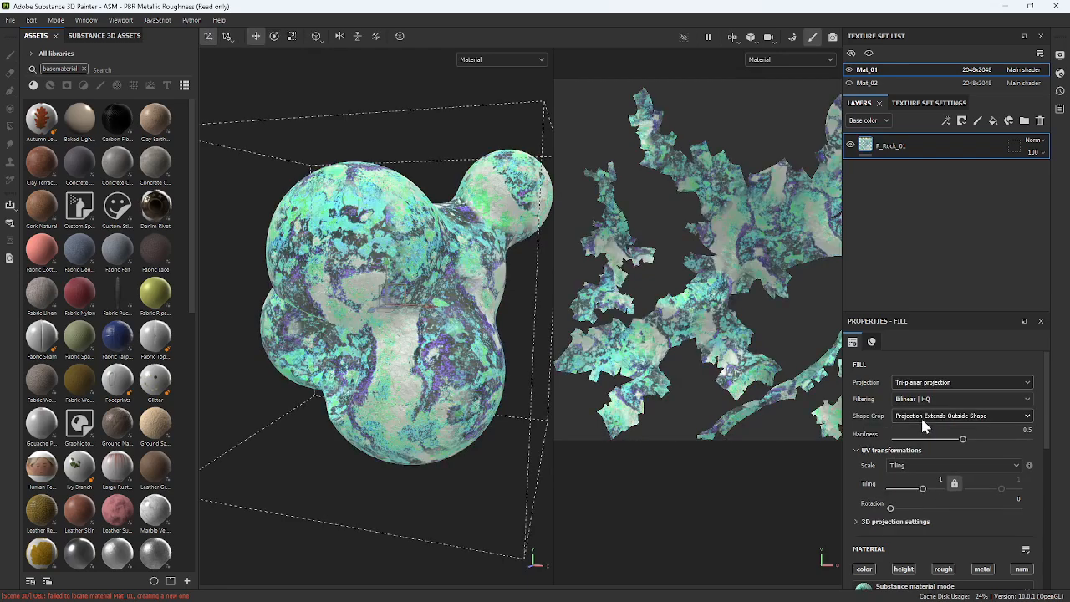
pyautogui.scroll(10, 448, 276)
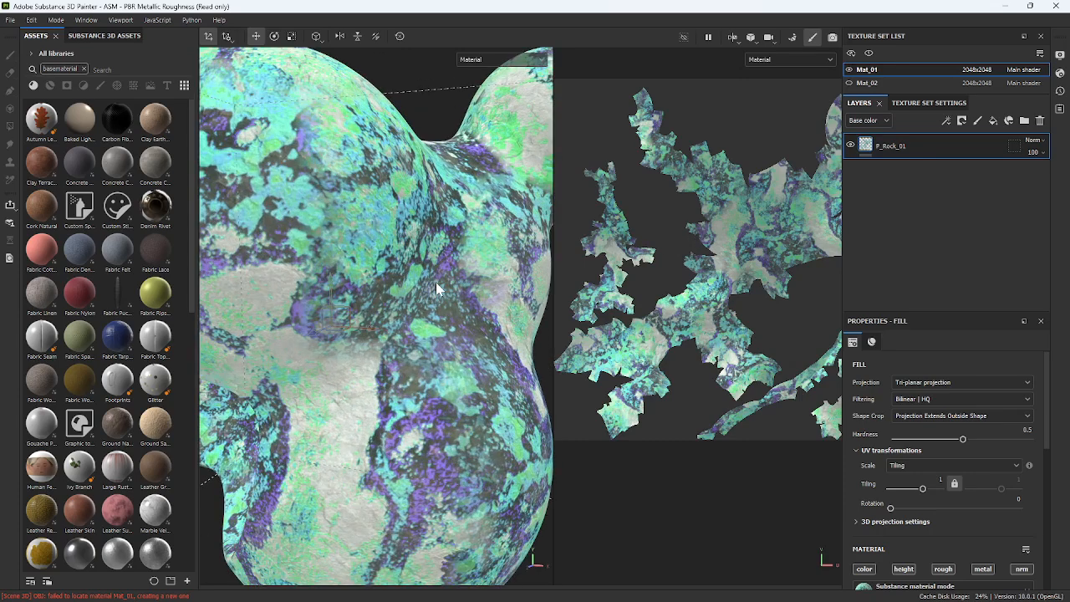
pyautogui.keyDown('alt'); pyautogui.moveTo(435, 281); pyautogui.dragTo(378, 276); pyautogui.keyUp('alt')
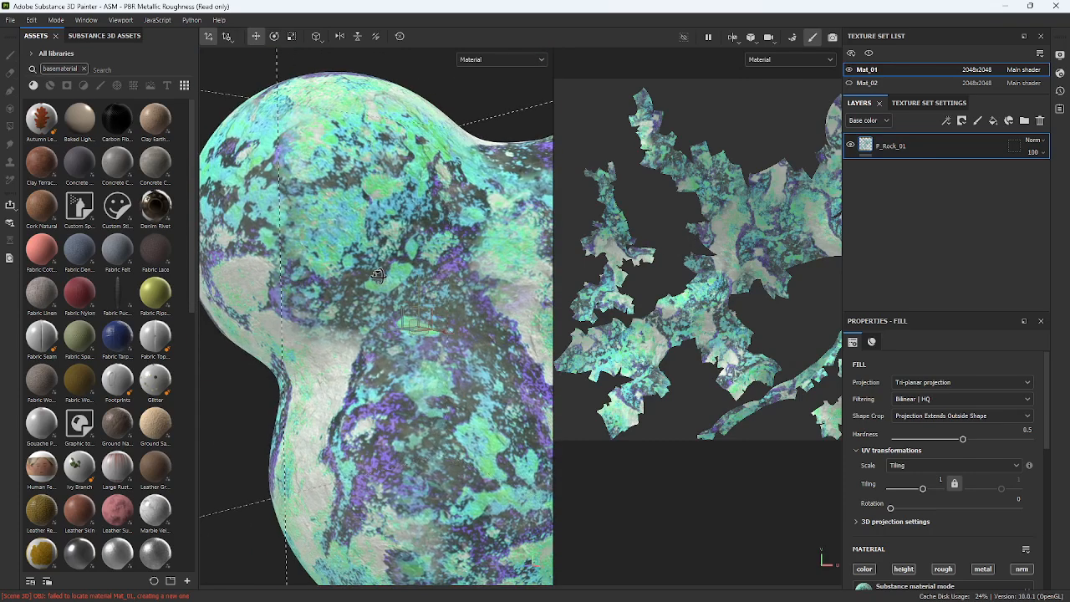
# - Switch the P_Rock_01 layer to UV projection and back to Tri-planar projection to compare the seams
pyautogui.click(916, 381)
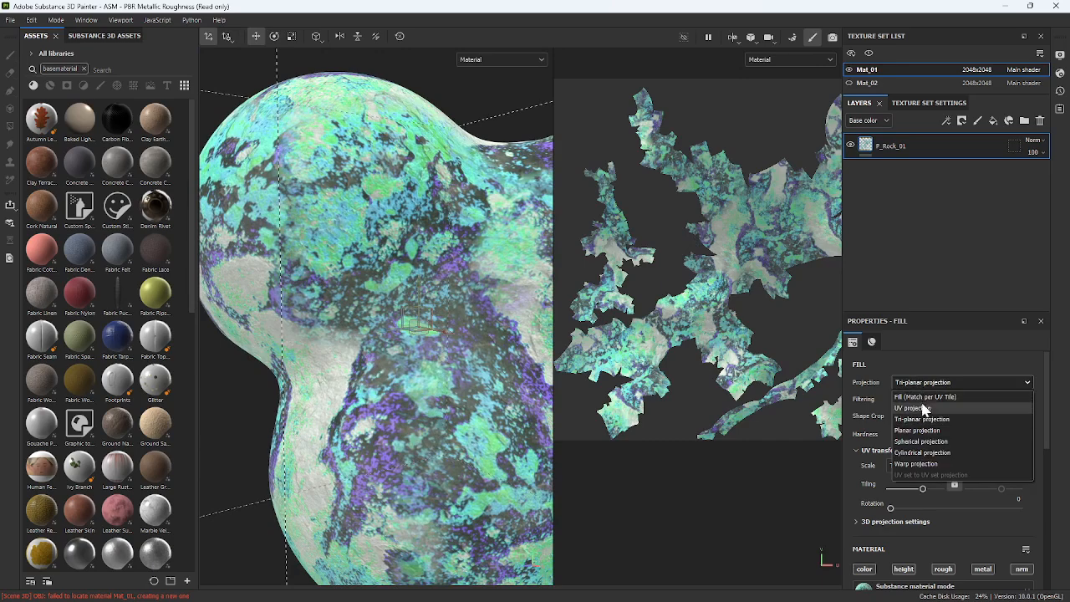
pyautogui.click(921, 408)
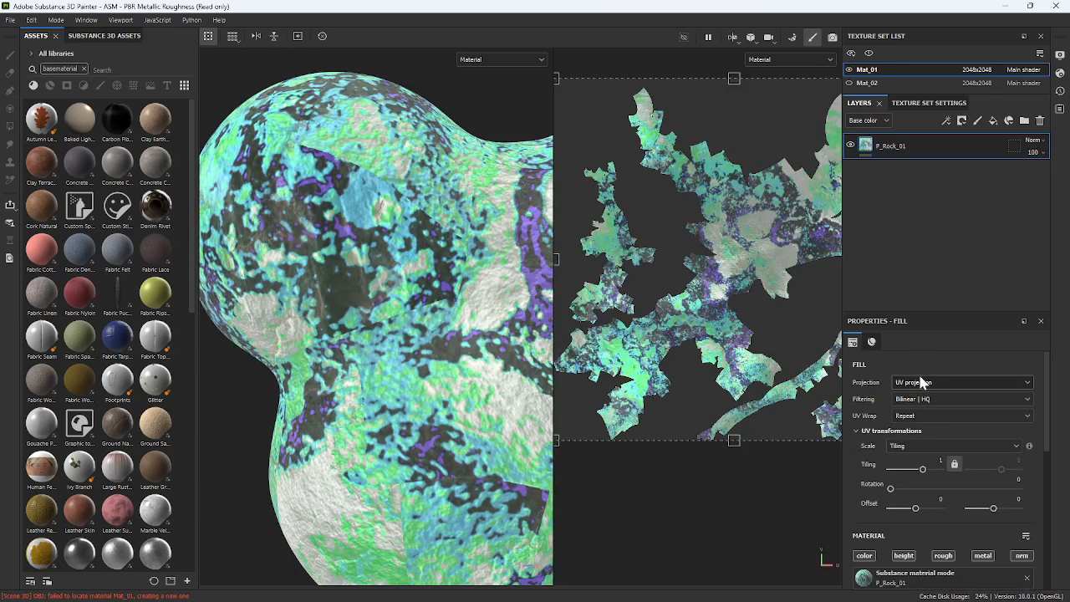
pyautogui.click(923, 385)
pyautogui.click(921, 419)
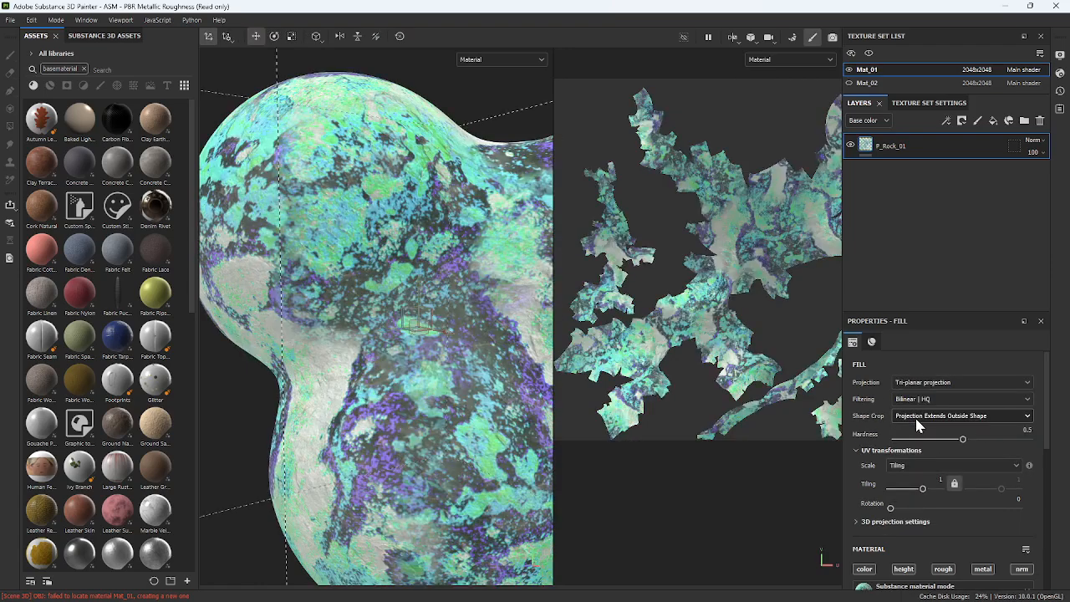
pyautogui.click(919, 386)
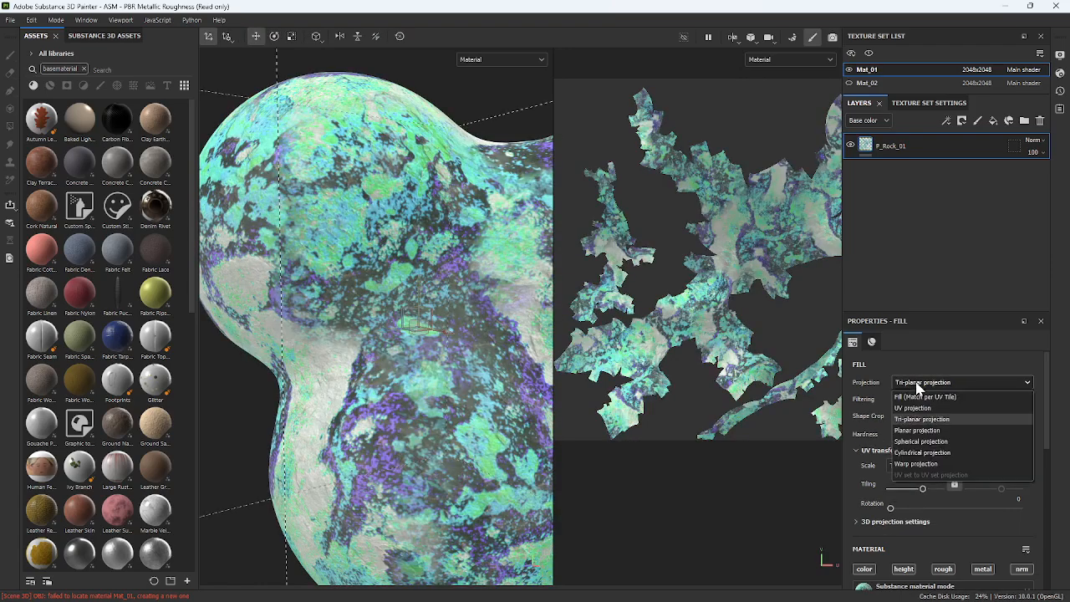
pyautogui.click(948, 351)
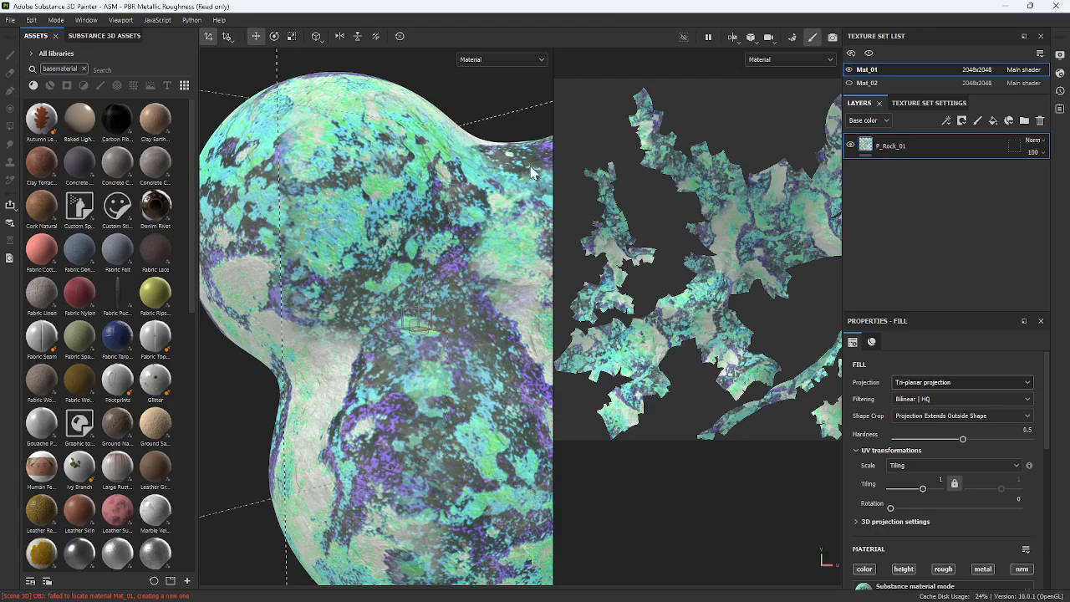
# - Show only the 3D view with the whole body and set the P_Rock_01 layer's tiling to 2
pyautogui.press('F2')
pyautogui.scroll(-2, 586, 200)
pyautogui.keyDown('alt'); pyautogui.moveTo(576, 214); pyautogui.dragTo(616, 231); pyautogui.keyUp('alt')
pyautogui.scroll(-2, 549, 258)
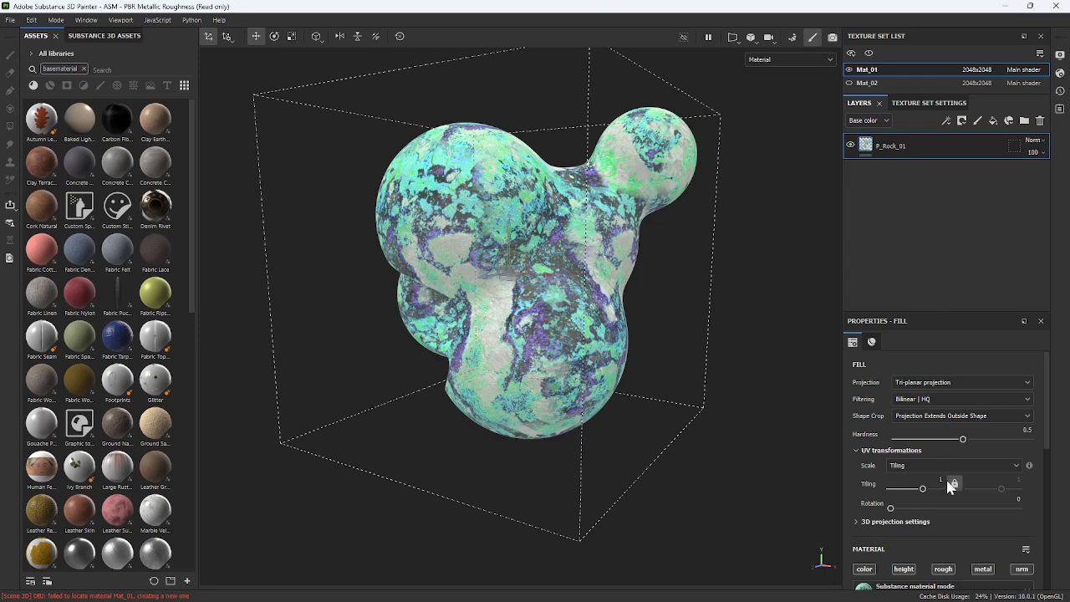
pyautogui.moveTo(923, 488); pyautogui.dragTo(924, 495)
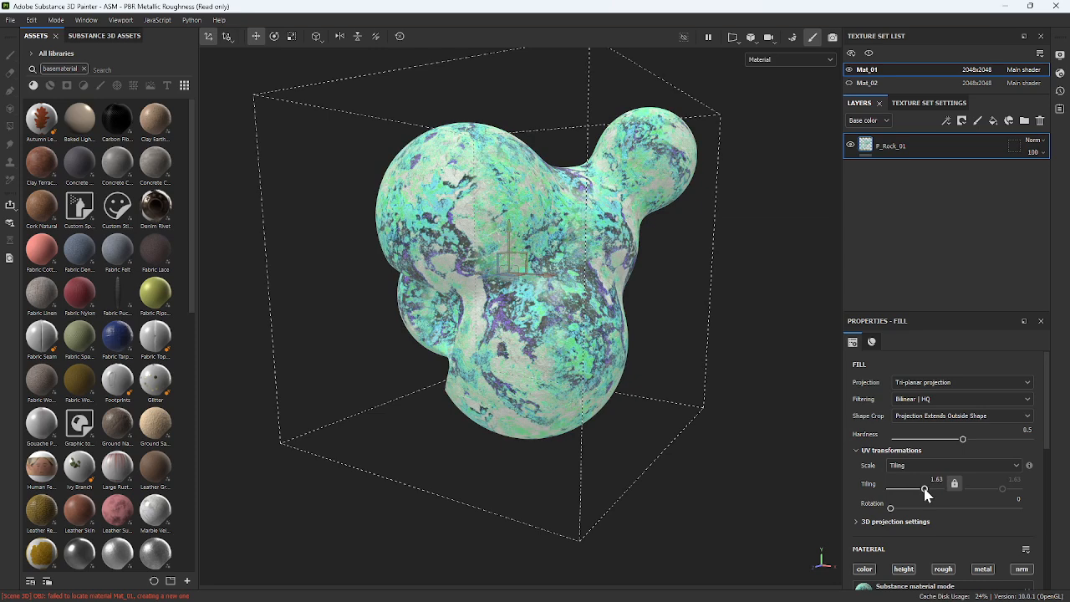
pyautogui.click(931, 480)
pyautogui.press('Return')
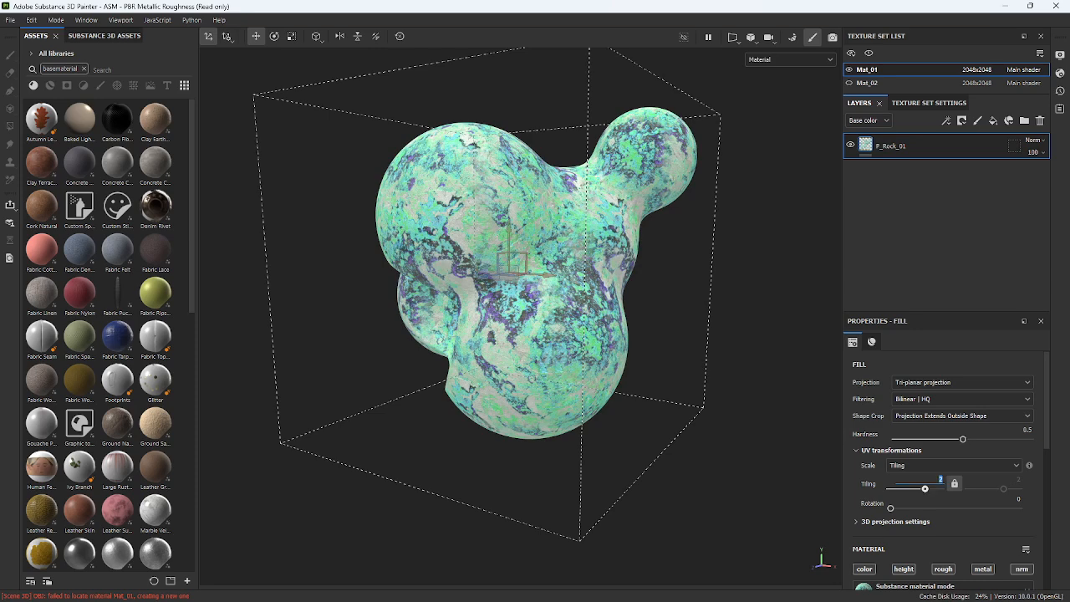
# - Set the P_Rock_01 layer's tiling to 5 and inspect the repeating pattern around the body
pyautogui.press('Return')
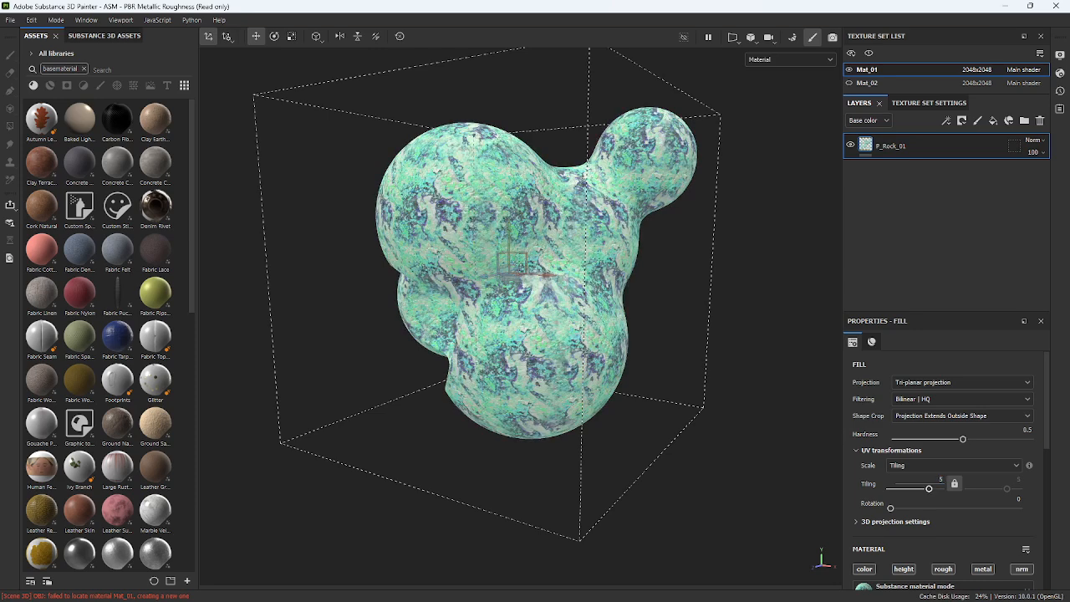
pyautogui.keyDown('alt'); pyautogui.moveTo(694, 313); pyautogui.dragTo(752, 297); pyautogui.keyUp('alt')
pyautogui.scroll(1, 583, 365)
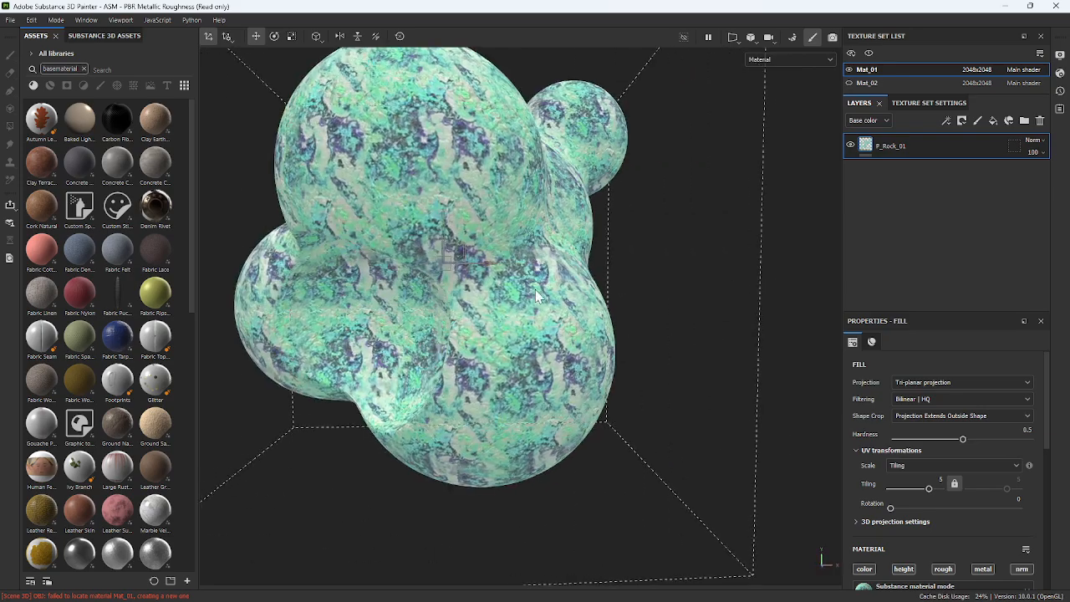
pyautogui.keyDown('alt'); pyautogui.moveTo(535, 296); pyautogui.dragTo(471, 296); pyautogui.keyUp('alt')
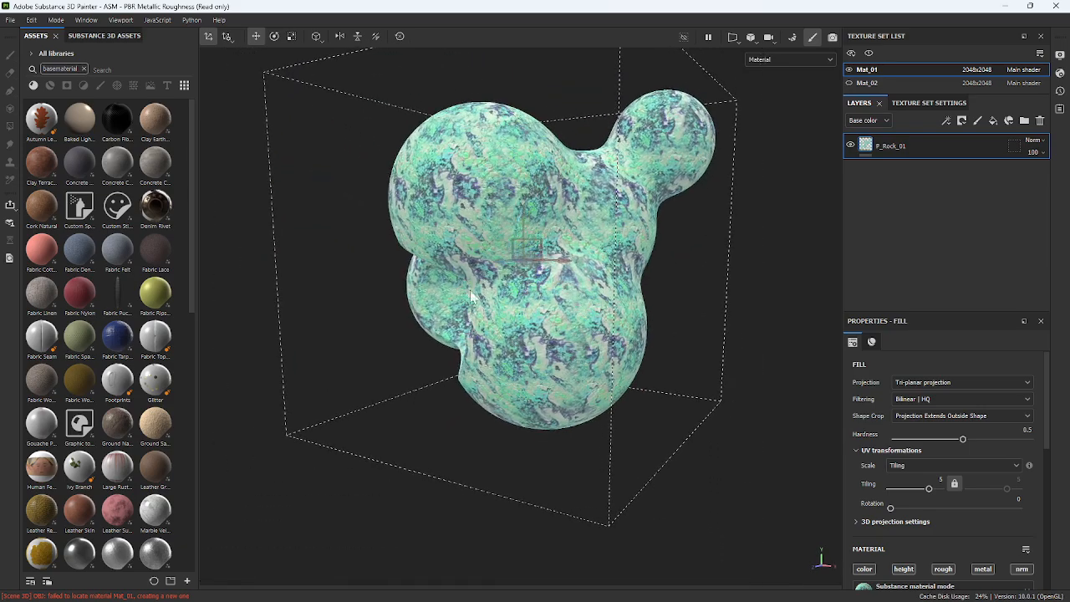
# - Rotate the P_Rock_01 texture to 40.87 and set its tiling to 4
pyautogui.moveTo(932, 495)
pyautogui.mouseDown()
pyautogui.moveTo(897, 509)
pyautogui.moveTo(927, 487)
pyautogui.mouseUp()
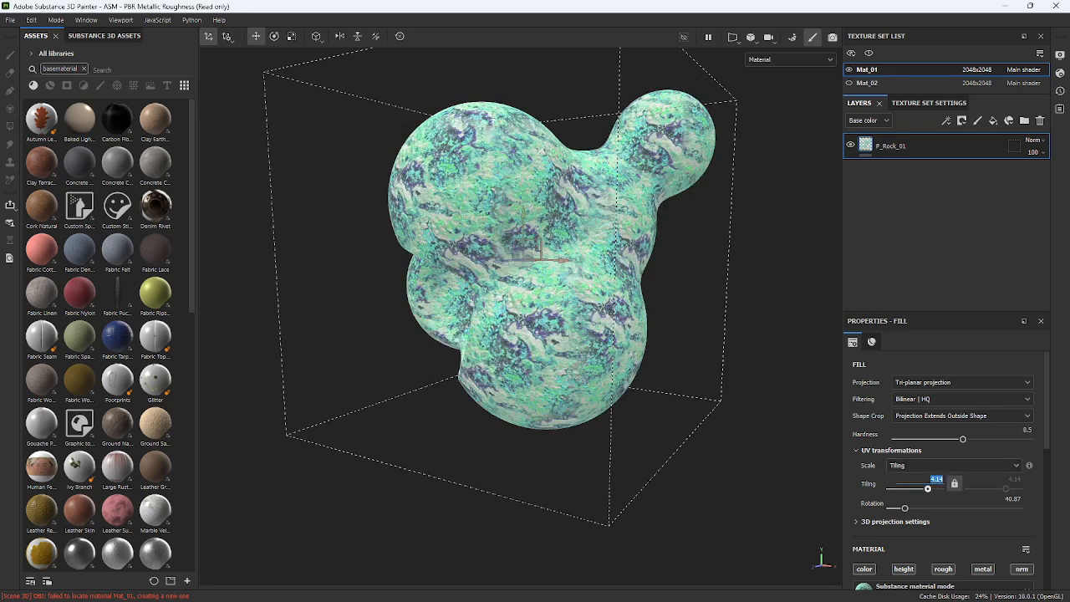
pyautogui.write('4')
pyautogui.press('Return')
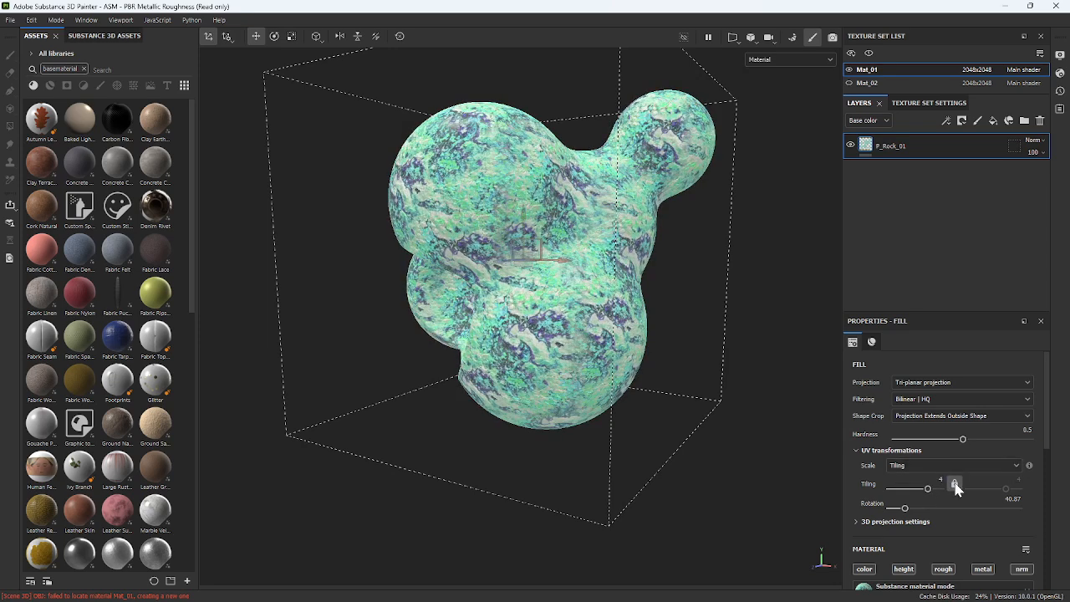
pyautogui.keyDown('alt'); pyautogui.moveTo(602, 373); pyautogui.dragTo(585, 301); pyautogui.keyUp('alt')
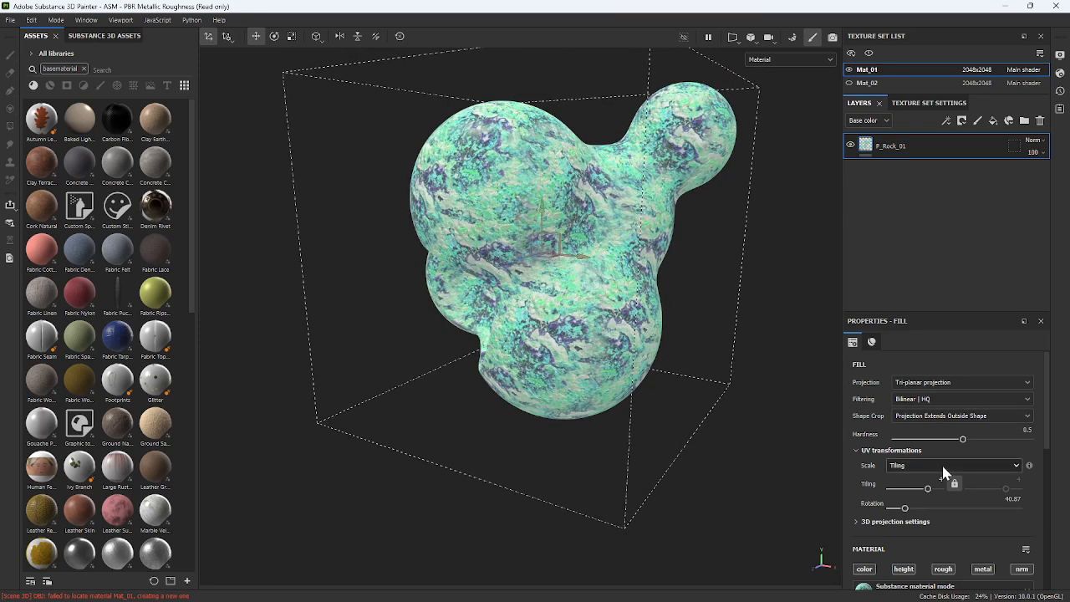
# - Raise the P_Rock_01 layer's projection hardness to 1 and examine the projection seams on the body up close
pyautogui.scroll(-2, 950, 443)
pyautogui.scroll(2, 938, 454)
pyautogui.moveTo(962, 439)
pyautogui.mouseDown()
pyautogui.moveTo(827, 422)
pyautogui.moveTo(1031, 438)
pyautogui.mouseUp()
pyautogui.scroll(5, 585, 114)
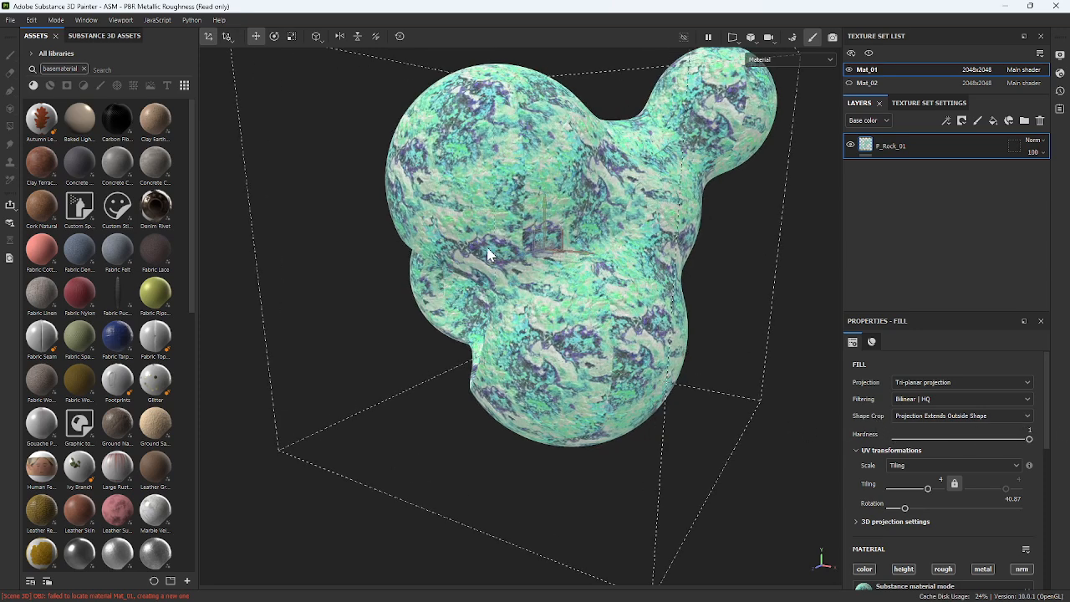
pyautogui.scroll(3, 503, 143)
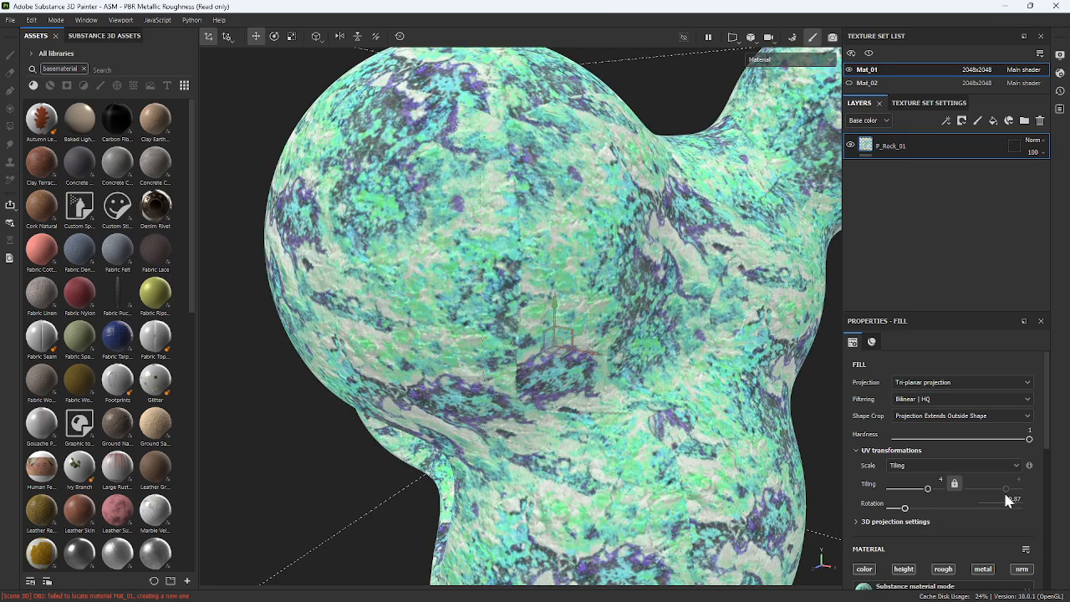
# - Lower the P_Rock_01 layer's projection hardness to 0.6 and check the blending around the whole body
pyautogui.moveTo(1030, 439)
pyautogui.mouseDown()
pyautogui.moveTo(956, 442)
pyautogui.moveTo(976, 440)
pyautogui.mouseUp()
pyautogui.scroll(-3, 439, 315)
pyautogui.keyDown('alt'); pyautogui.moveTo(492, 308); pyautogui.dragTo(629, 259); pyautogui.keyUp('alt')
pyautogui.scroll(-3, 573, 326)
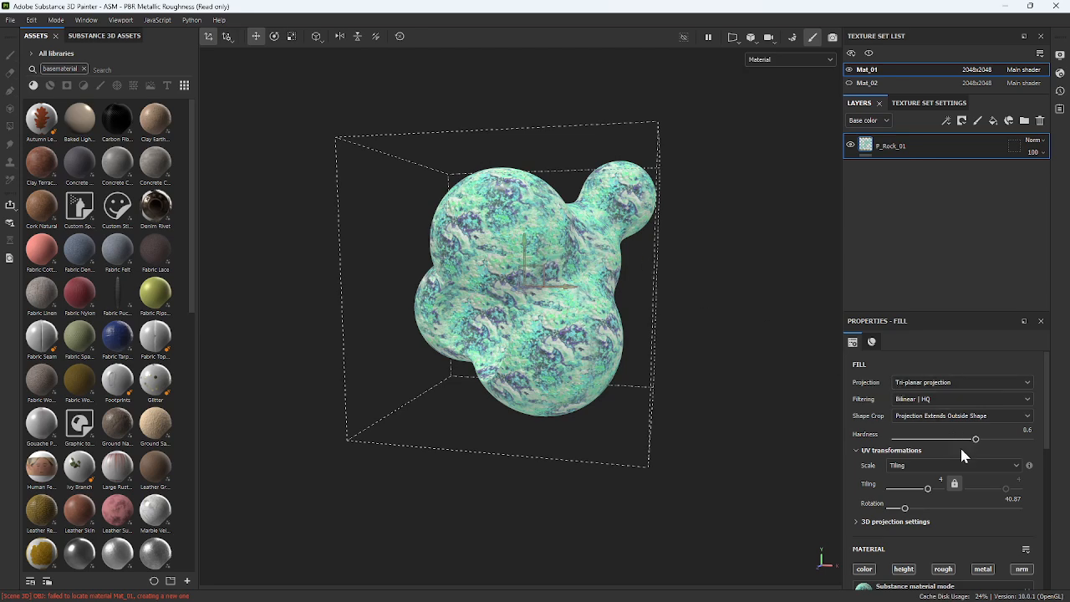
# - Set the P_Rock_01 texture's rotation to 62.88 and its projection hardness to 0.58
pyautogui.moveTo(883, 507); pyautogui.dragTo(914, 520)
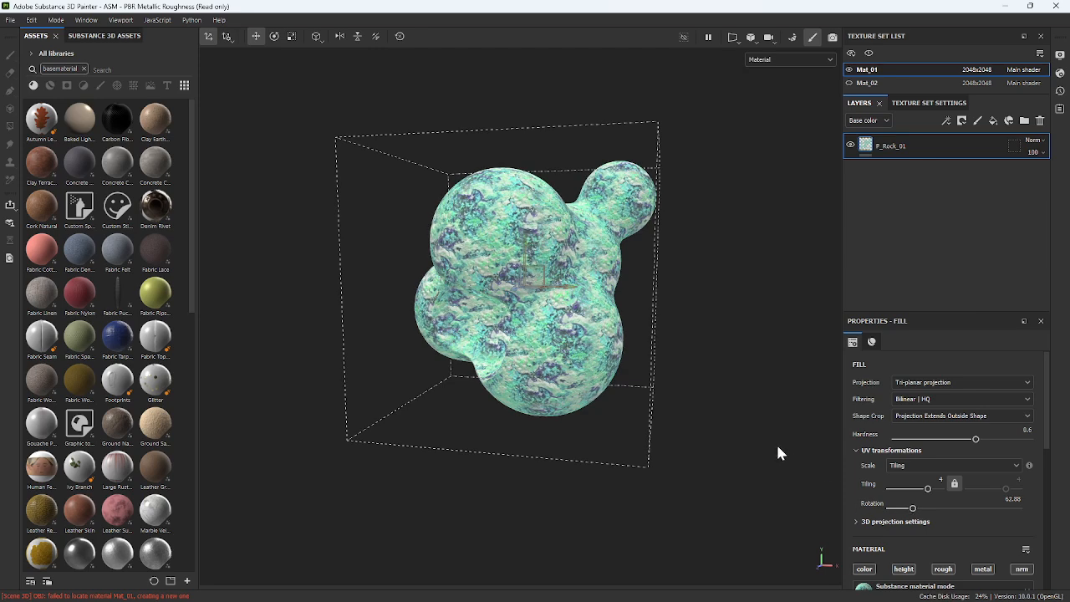
pyautogui.keyDown('alt'); pyautogui.moveTo(776, 446); pyautogui.dragTo(626, 406); pyautogui.keyUp('alt')
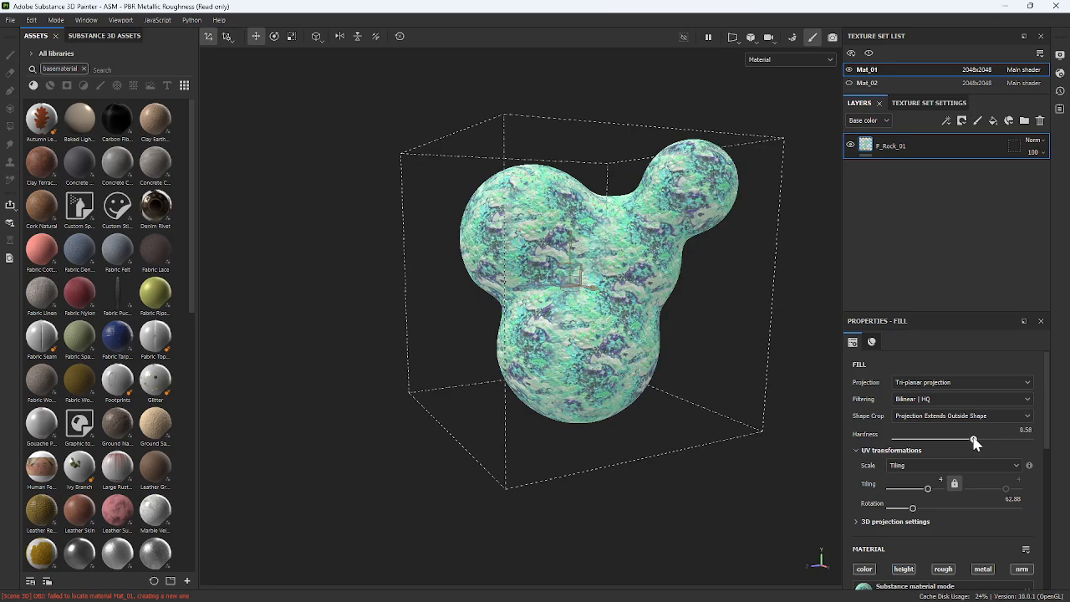
pyautogui.scroll(1, 577, 261)
pyautogui.keyDown('alt'); pyautogui.moveTo(728, 368); pyautogui.dragTo(734, 294); pyautogui.keyUp('alt')
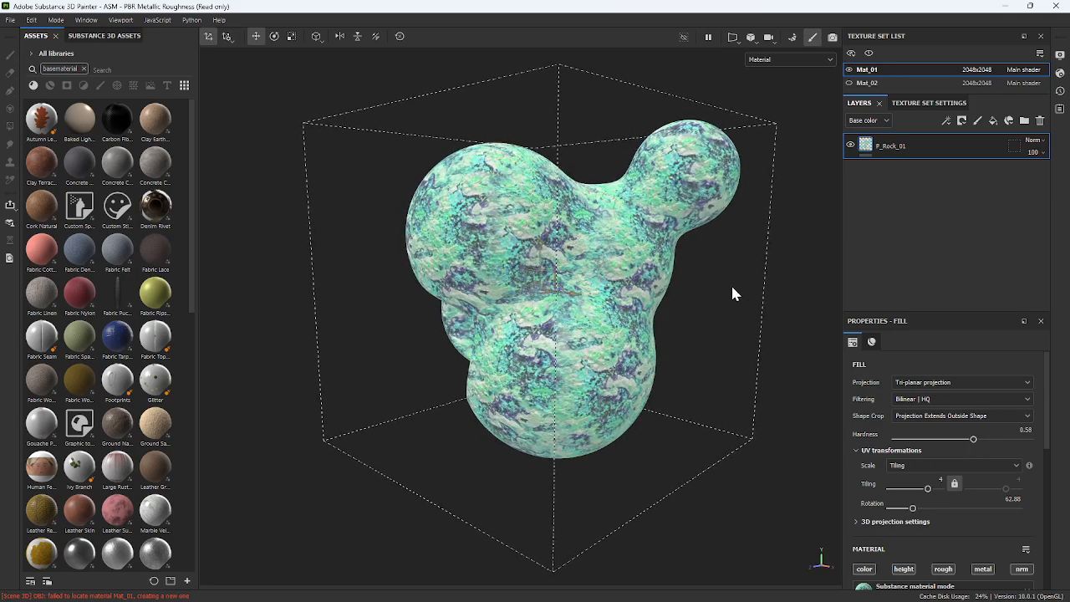
# - Set the main shader's uniform tessellation subdivision count to 32, with the body's small sphere in close view
pyautogui.scroll(2, 702, 138)
pyautogui.scroll(2, 647, 64)
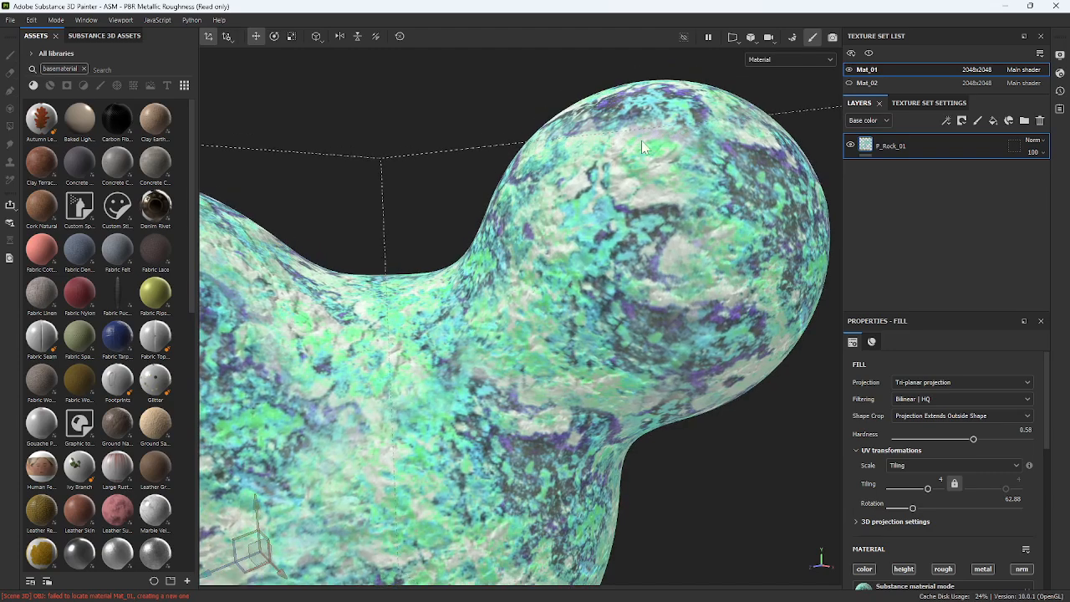
pyautogui.scroll(2, 650, 67)
pyautogui.keyDown('alt'); pyautogui.moveTo(650, 66); pyautogui.dragTo(588, 137, button='middle'); pyautogui.keyUp('alt')
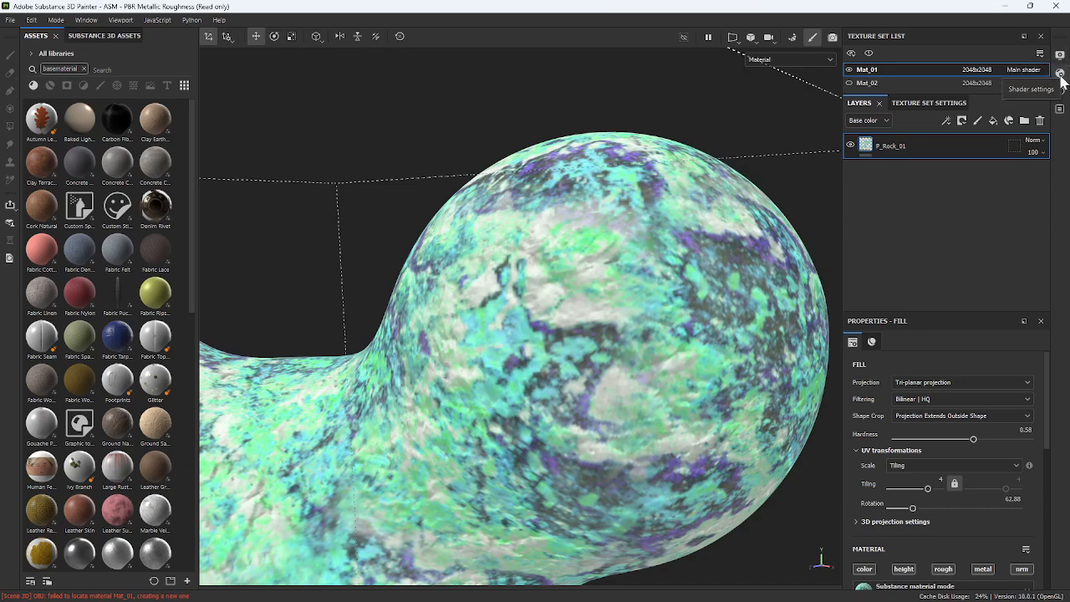
pyautogui.click(1060, 75)
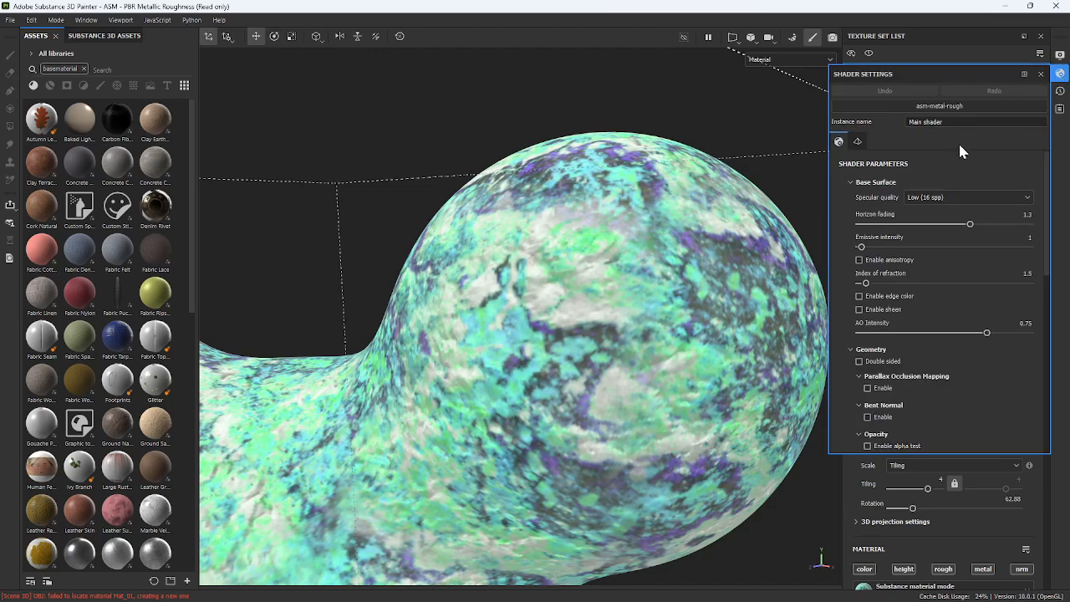
pyautogui.scroll(-10, 917, 358)
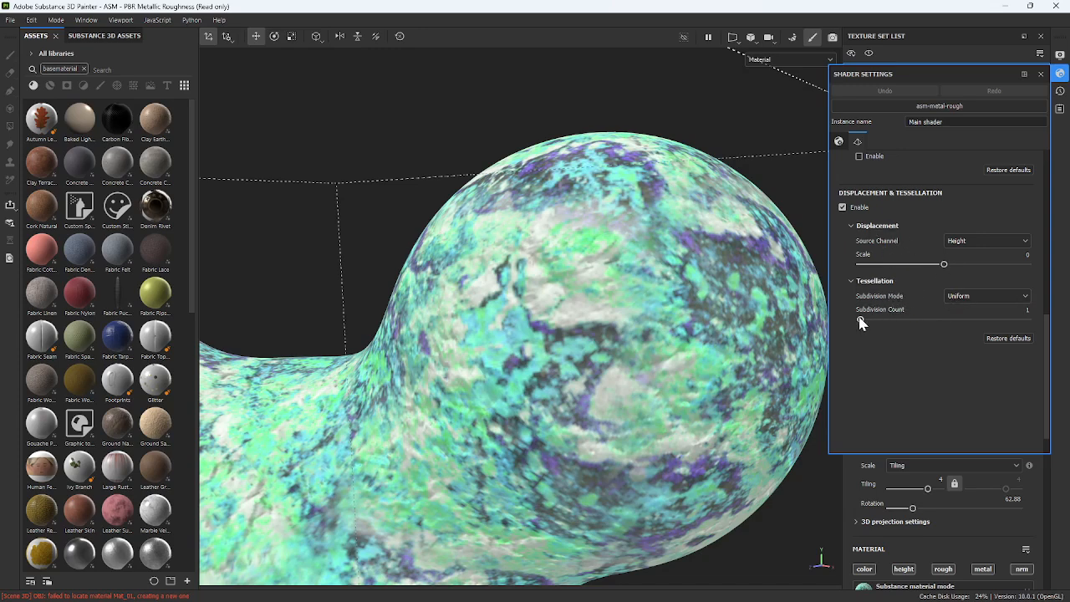
pyautogui.moveTo(861, 320); pyautogui.dragTo(1037, 319)
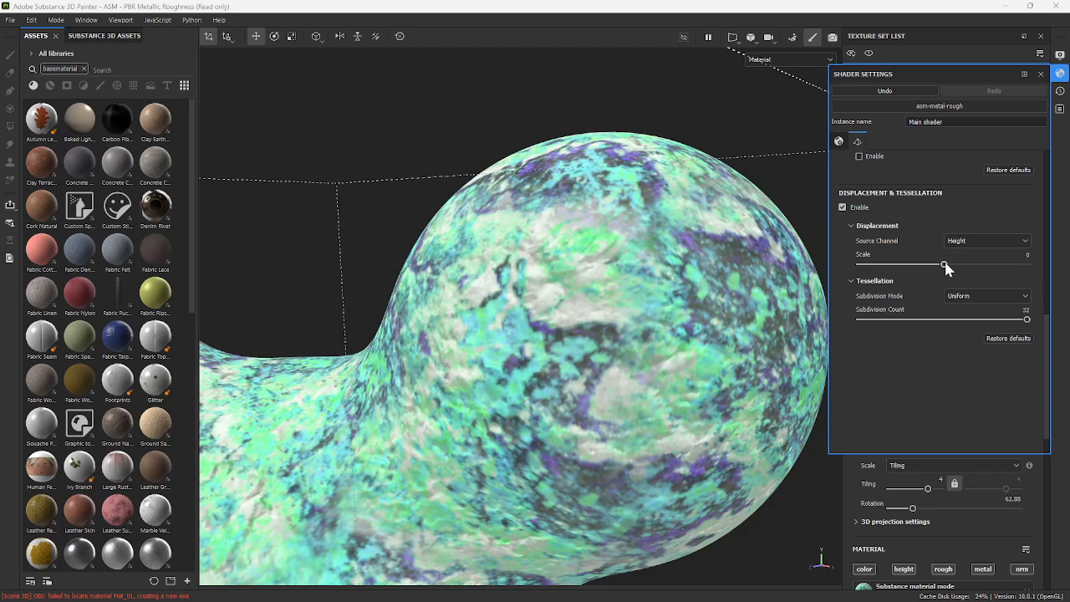
# - Raise the height displacement scale to 0.19 and inspect the displaced surface on the whole body and up close
pyautogui.moveTo(946, 266); pyautogui.dragTo(975, 269)
pyautogui.scroll(-5, 477, 289)
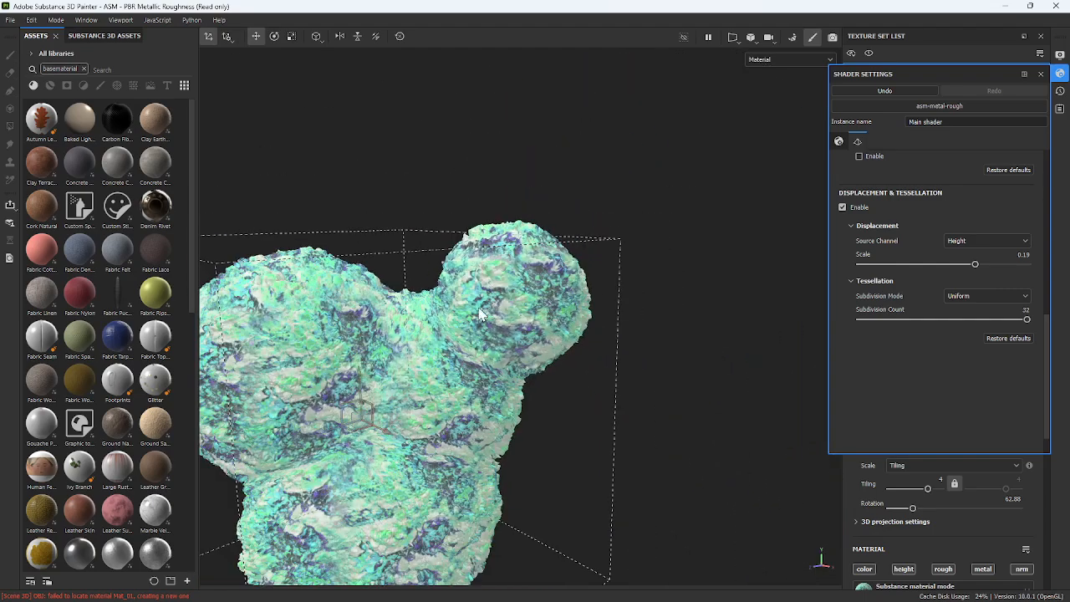
pyautogui.keyDown('alt'); pyautogui.moveTo(480, 309); pyautogui.dragTo(468, 272); pyautogui.keyUp('alt')
pyautogui.keyDown('alt'); pyautogui.moveTo(468, 272); pyautogui.dragTo(1048, 323, button='right'); pyautogui.keyUp('alt')
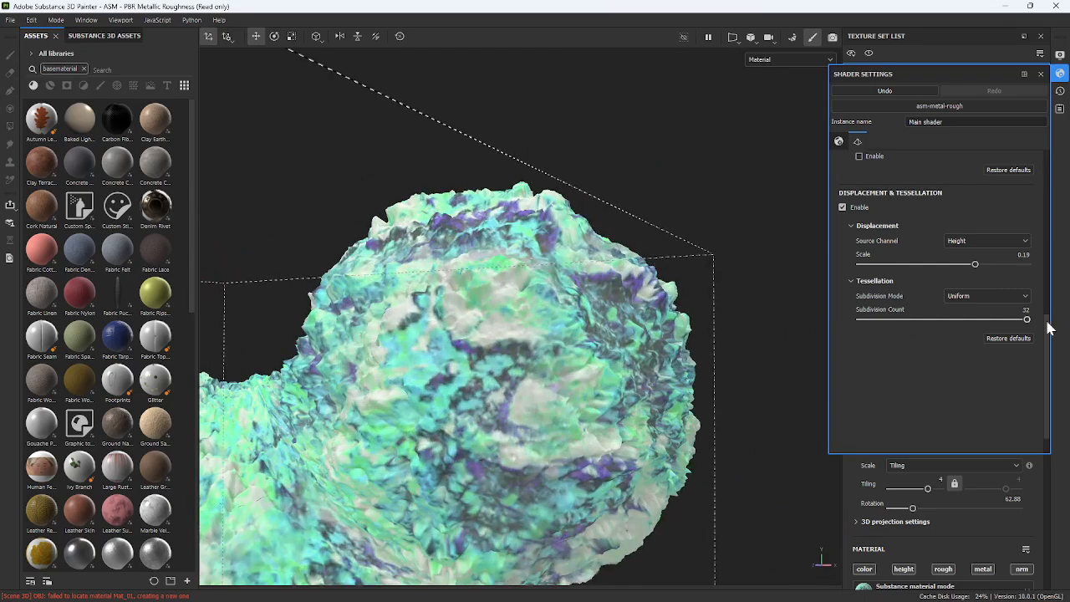
# - Restore the subdivision count to 32 after trying a lower one and set the displacement scale to 0.05
pyautogui.moveTo(1027, 320); pyautogui.dragTo(921, 326)
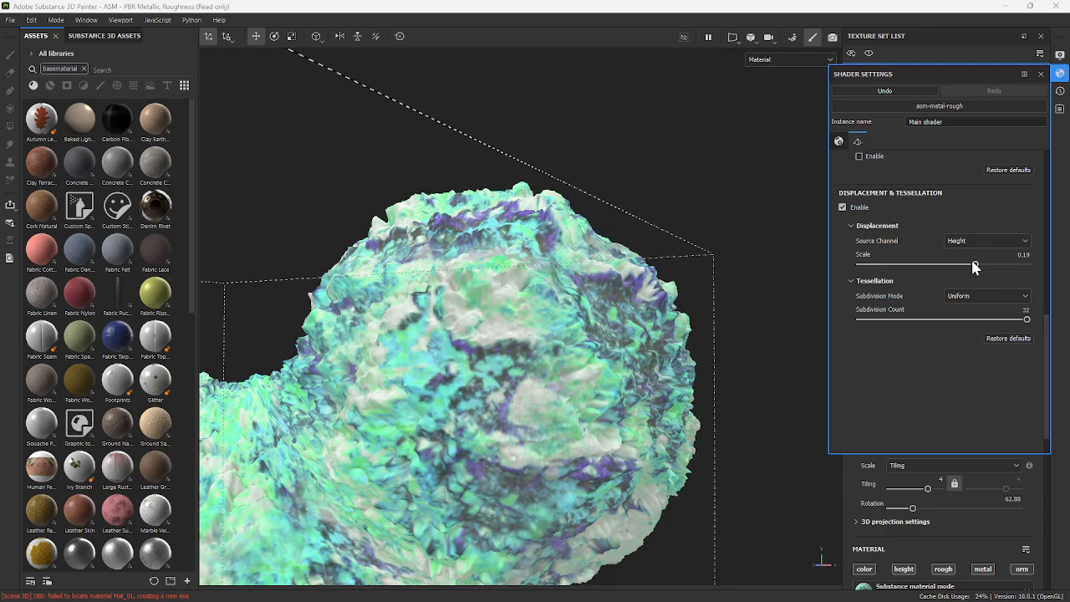
pyautogui.moveTo(975, 266); pyautogui.dragTo(953, 275)
pyautogui.scroll(3, 620, 249)
pyautogui.keyDown('alt'); pyautogui.moveTo(621, 249); pyautogui.dragTo(480, 272); pyautogui.keyUp('alt')
pyautogui.scroll(-5, 518, 298)
pyautogui.keyDown('alt'); pyautogui.moveTo(478, 308); pyautogui.dragTo(638, 162, button='middle'); pyautogui.keyUp('alt')
pyautogui.keyDown('alt'); pyautogui.moveTo(527, 299); pyautogui.dragTo(556, 221); pyautogui.keyUp('alt')
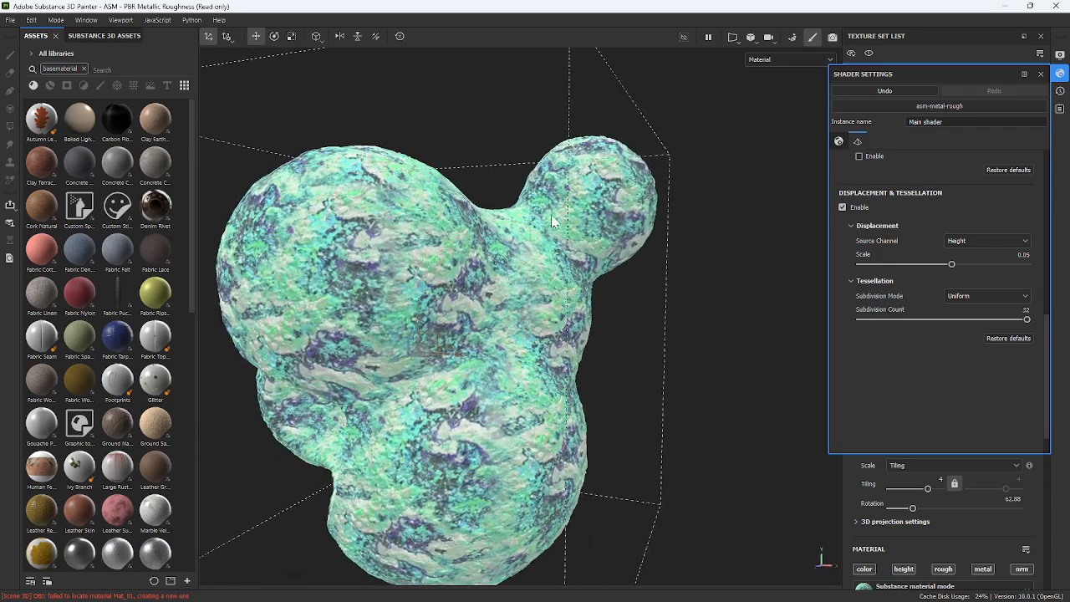
pyautogui.scroll(4, 552, 176)
pyautogui.keyDown('alt'); pyautogui.moveTo(580, 150); pyautogui.dragTo(583, 218, button='middle'); pyautogui.keyUp('alt')
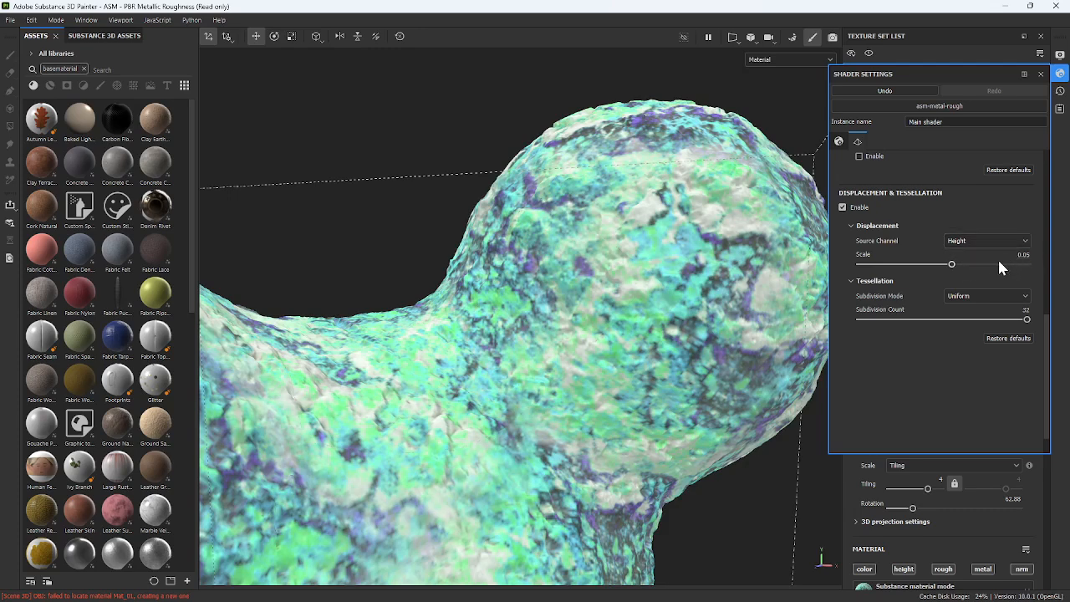
# - Try displacement scales of 0.5 and 0.1, and return the scale to 0.05
pyautogui.click(1026, 255)
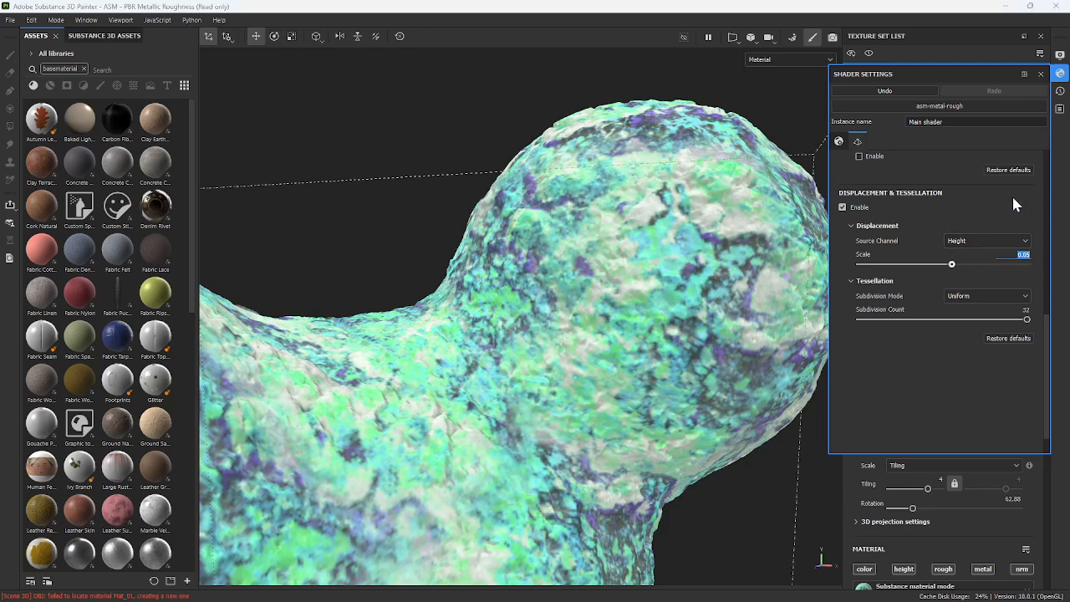
pyautogui.write('0.5')
pyautogui.press('Return')
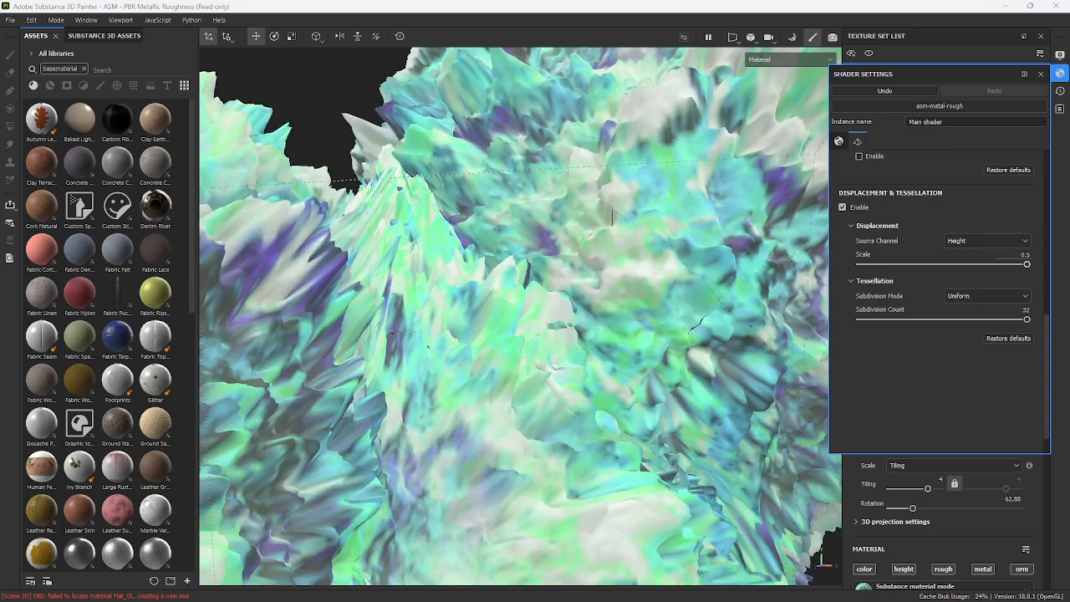
pyautogui.click(1025, 255)
pyautogui.write('0.1')
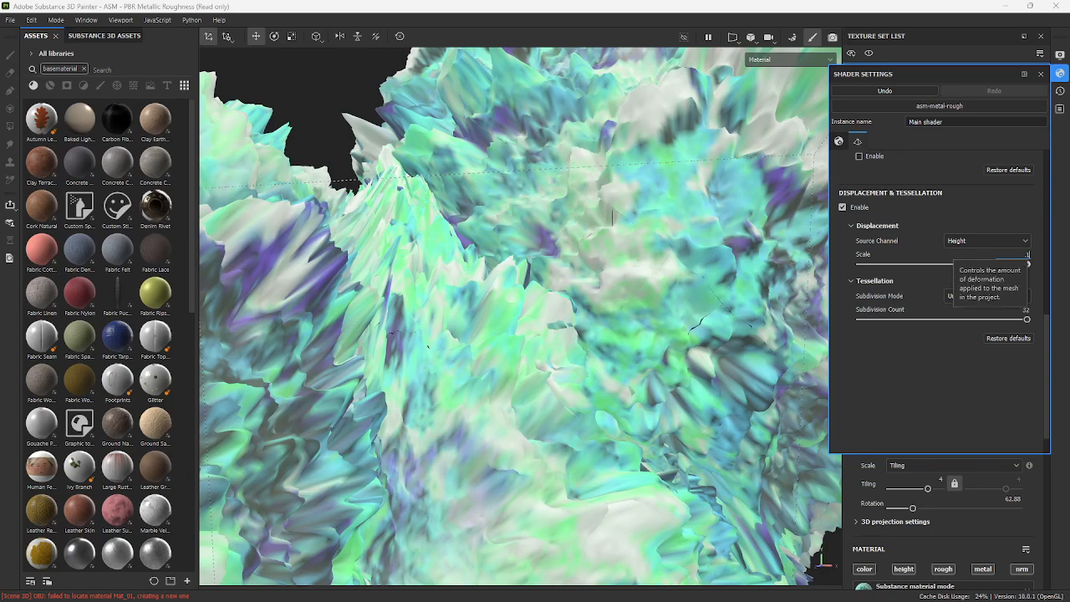
pyautogui.press('Return')
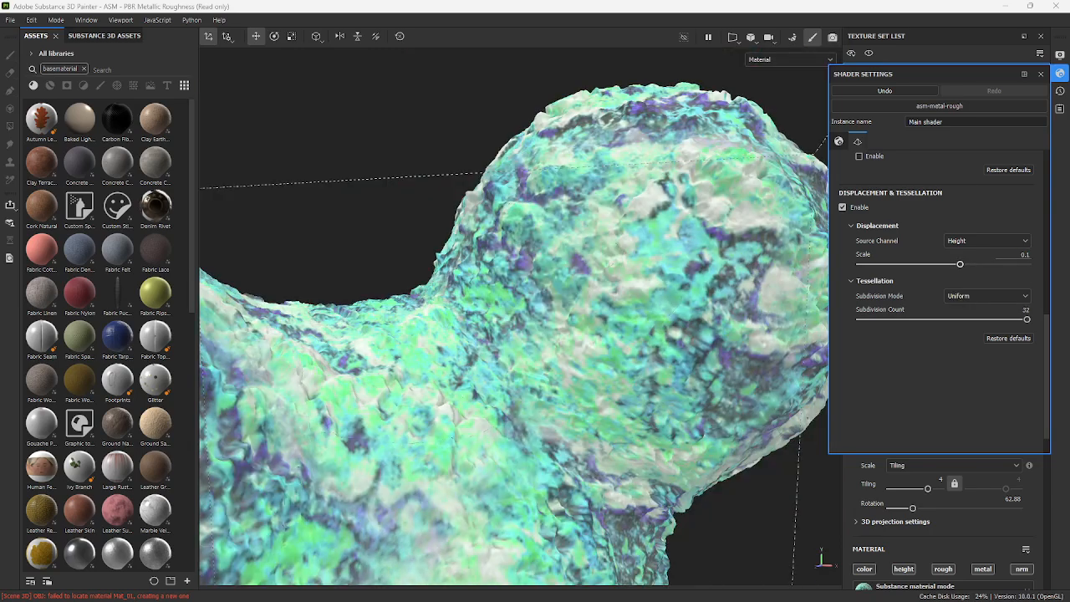
pyautogui.click(1025, 255)
pyautogui.write('0.05')
pyautogui.press('Return')
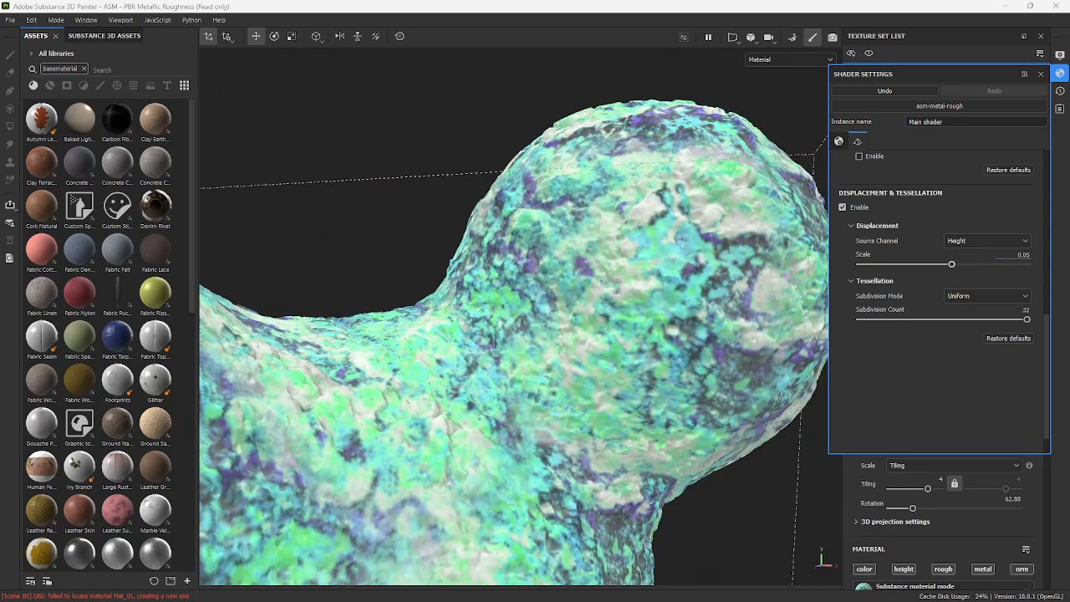
# - Examine the displaced rock surface on the body from several angles, both up close and as a whole
pyautogui.keyDown('alt'); pyautogui.moveTo(386, 279); pyautogui.dragTo(509, 251, button='right'); pyautogui.keyUp('alt')
pyautogui.keyDown('alt'); pyautogui.moveTo(509, 251); pyautogui.dragTo(573, 172, button='middle'); pyautogui.keyUp('alt')
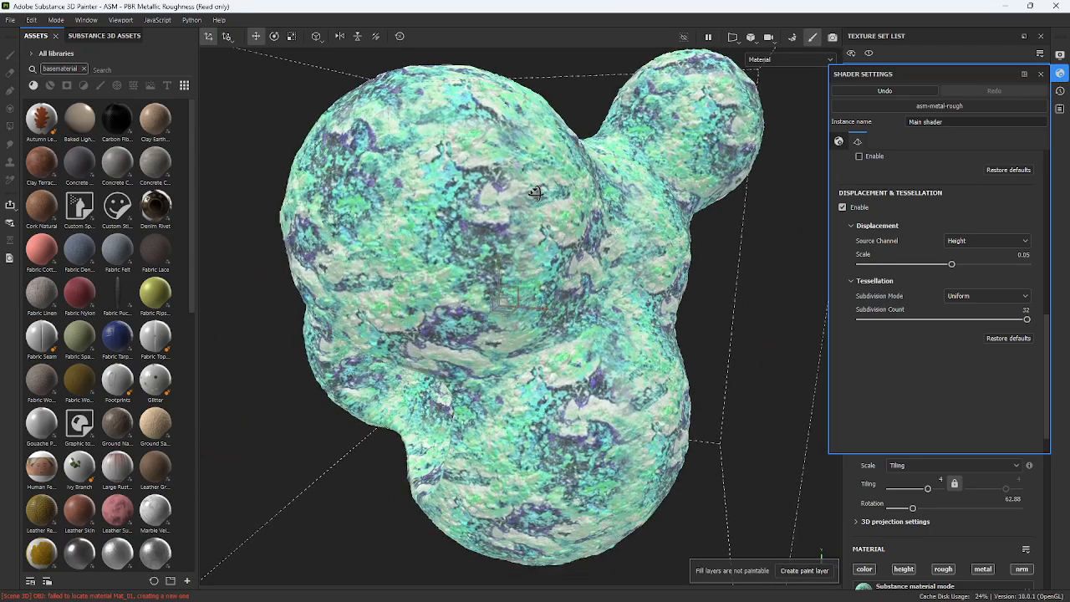
pyautogui.keyDown('alt'); pyautogui.moveTo(535, 195); pyautogui.dragTo(561, 185); pyautogui.keyUp('alt')
pyautogui.keyDown('alt'); pyautogui.moveTo(495, 220); pyautogui.dragTo(491, 204); pyautogui.keyUp('alt')
pyautogui.keyDown('alt'); pyautogui.moveTo(491, 204); pyautogui.dragTo(416, 249, button='right'); pyautogui.keyUp('alt')
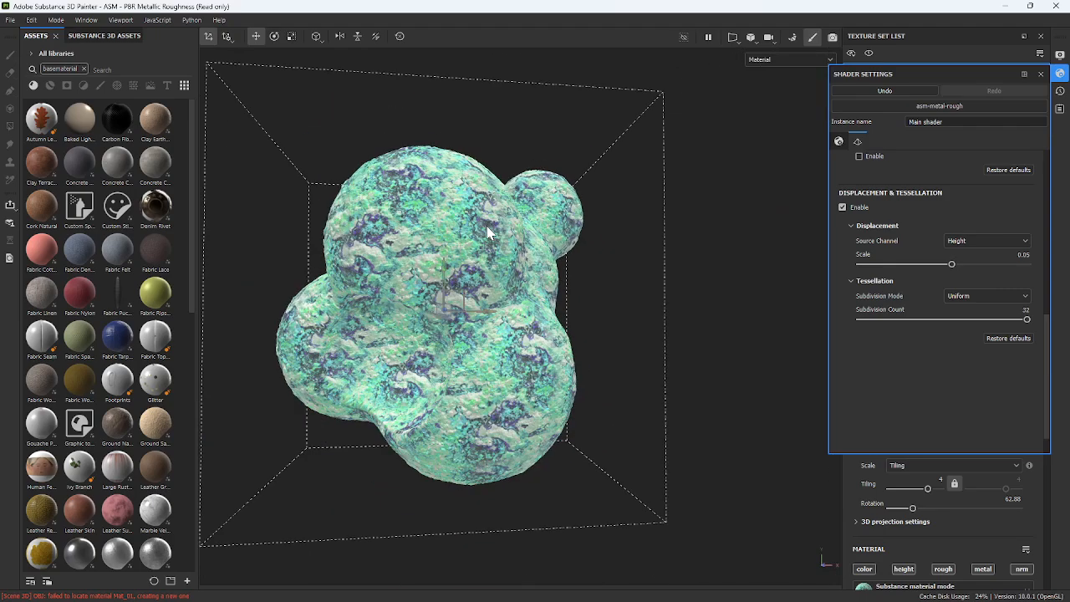
pyautogui.keyDown('alt'); pyautogui.moveTo(415, 250); pyautogui.dragTo(453, 245); pyautogui.keyUp('alt')
pyautogui.keyDown('alt'); pyautogui.moveTo(452, 245); pyautogui.dragTo(493, 157, button='right'); pyautogui.keyUp('alt')
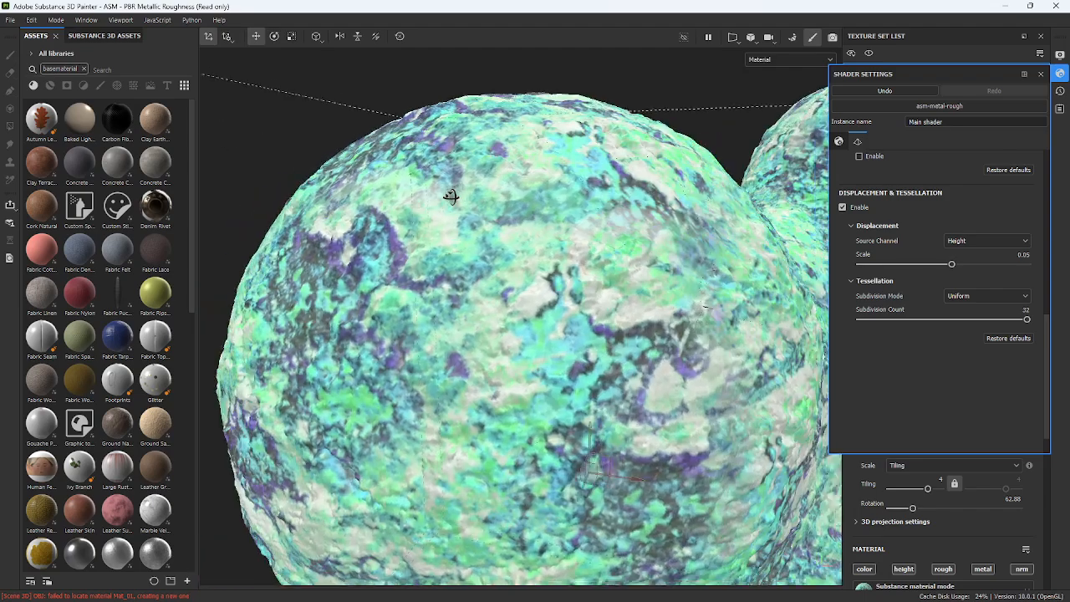
pyautogui.keyDown('alt'); pyautogui.moveTo(450, 197); pyautogui.dragTo(502, 134); pyautogui.keyUp('alt')
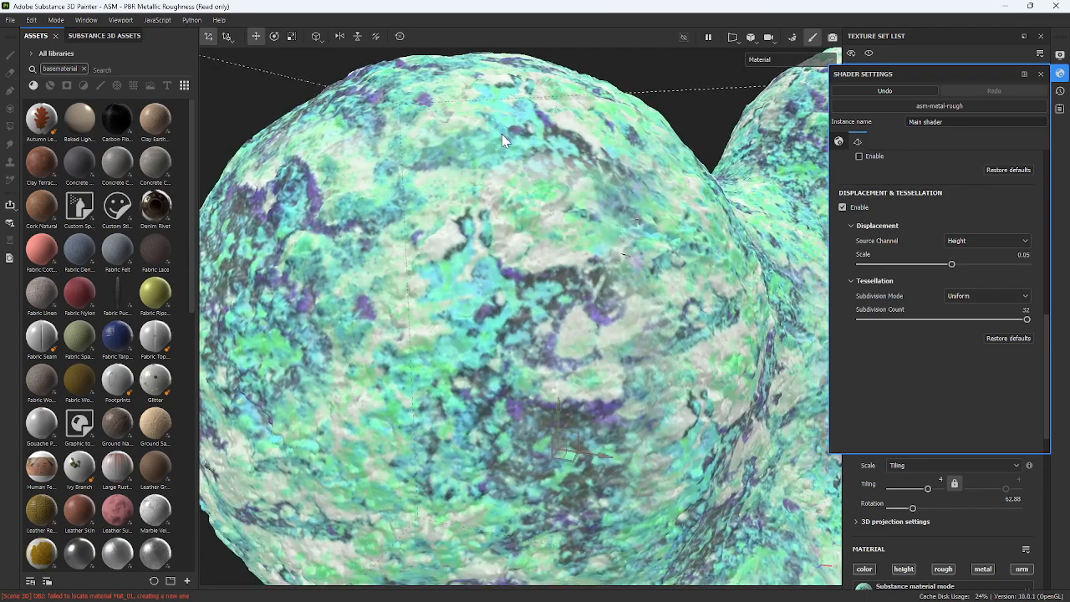
pyautogui.keyDown('alt'); pyautogui.moveTo(502, 133); pyautogui.dragTo(554, 217, button='right'); pyautogui.keyUp('alt')
pyautogui.keyDown('alt'); pyautogui.moveTo(554, 201); pyautogui.dragTo(552, 167); pyautogui.keyUp('alt')
pyautogui.keyDown('alt'); pyautogui.moveTo(387, 180); pyautogui.dragTo(354, 125, button='middle'); pyautogui.keyUp('alt')
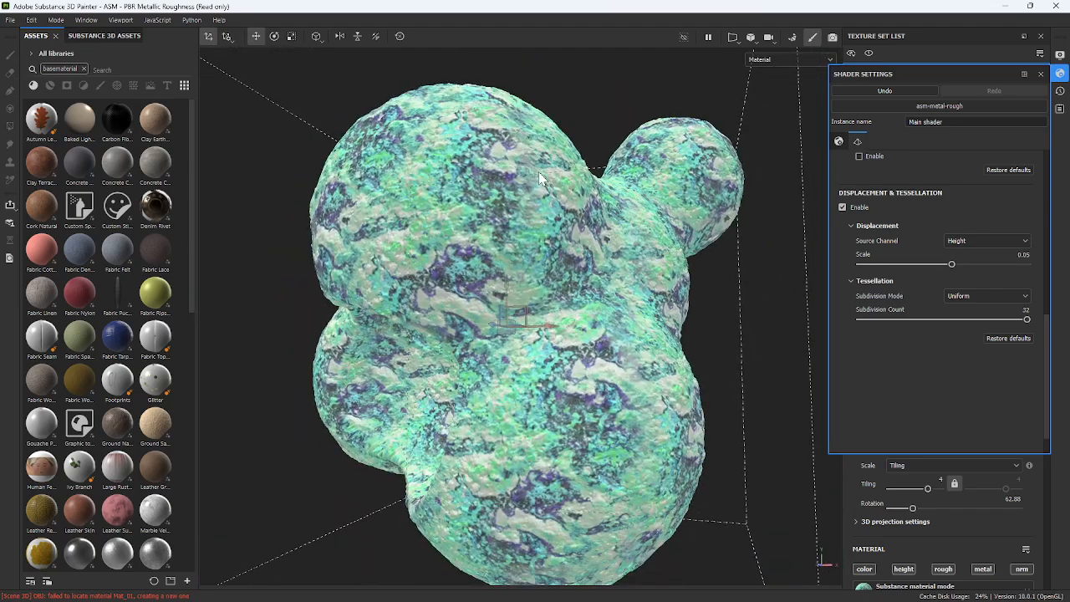
pyautogui.keyDown('alt'); pyautogui.moveTo(502, 194); pyautogui.dragTo(512, 163); pyautogui.keyUp('alt')
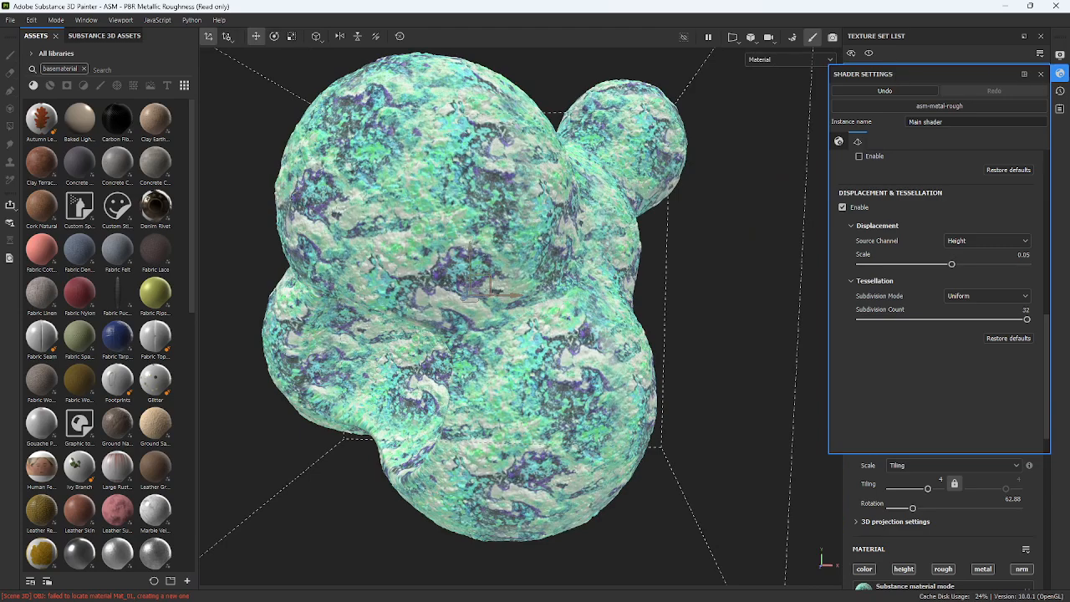
# - Close the shader settings and make the Mat_02 texture set visible
pyautogui.click(1041, 74)
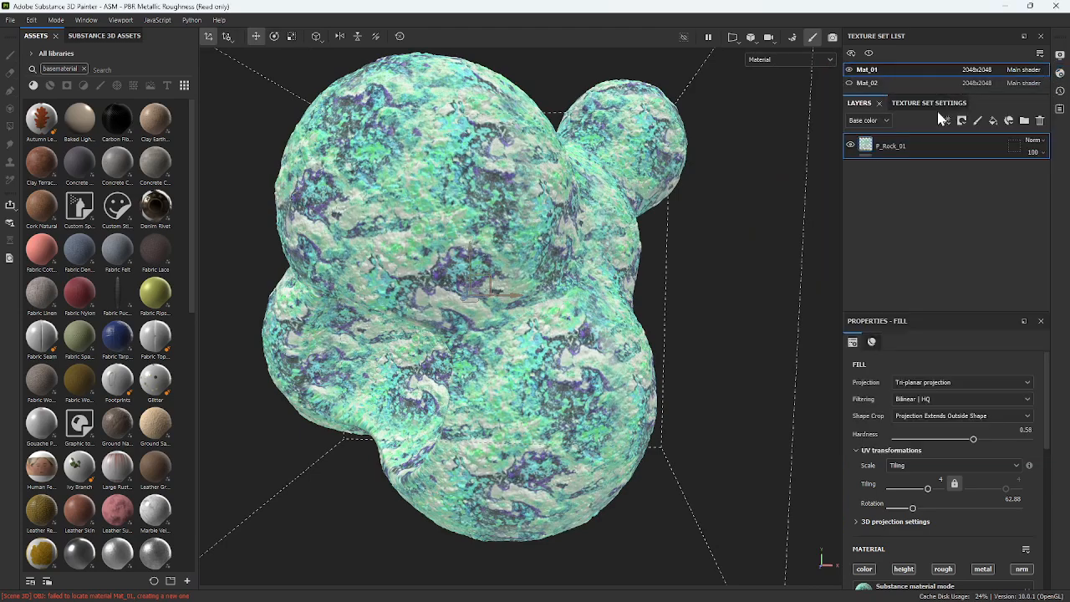
pyautogui.click(851, 84)
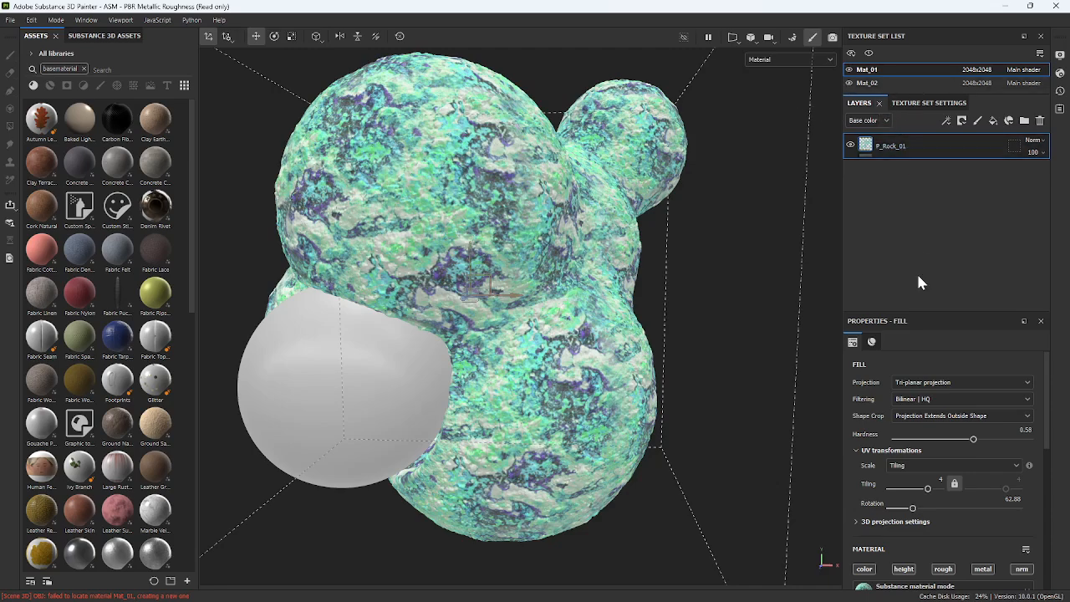
# - Try several hue values in the P_Rock_01 material parameters on Mat_01 and return the hue to -0.63
pyautogui.click(868, 343)
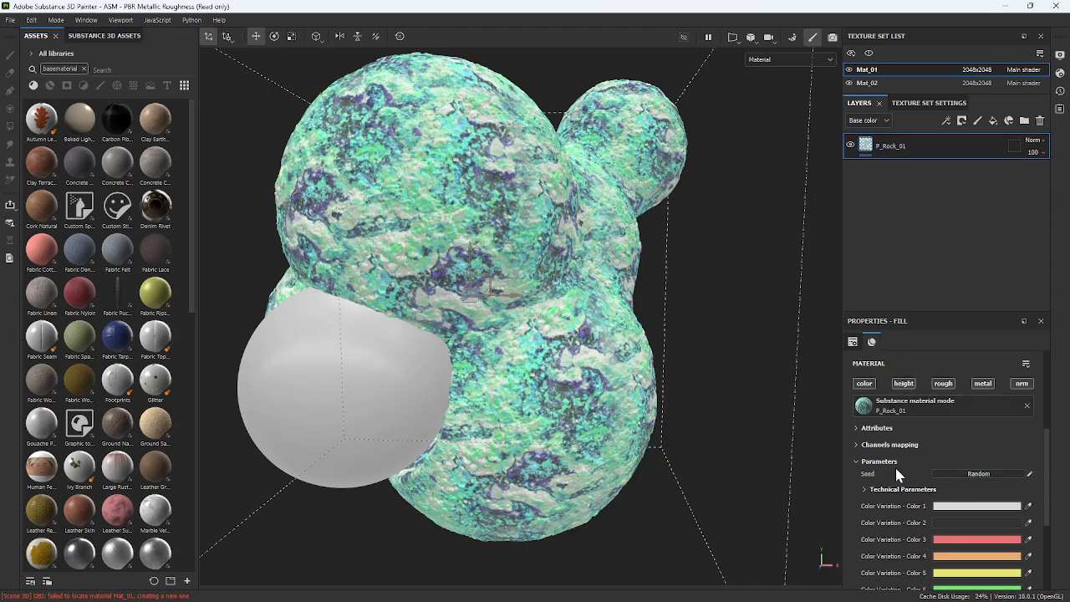
pyautogui.scroll(-5, 912, 468)
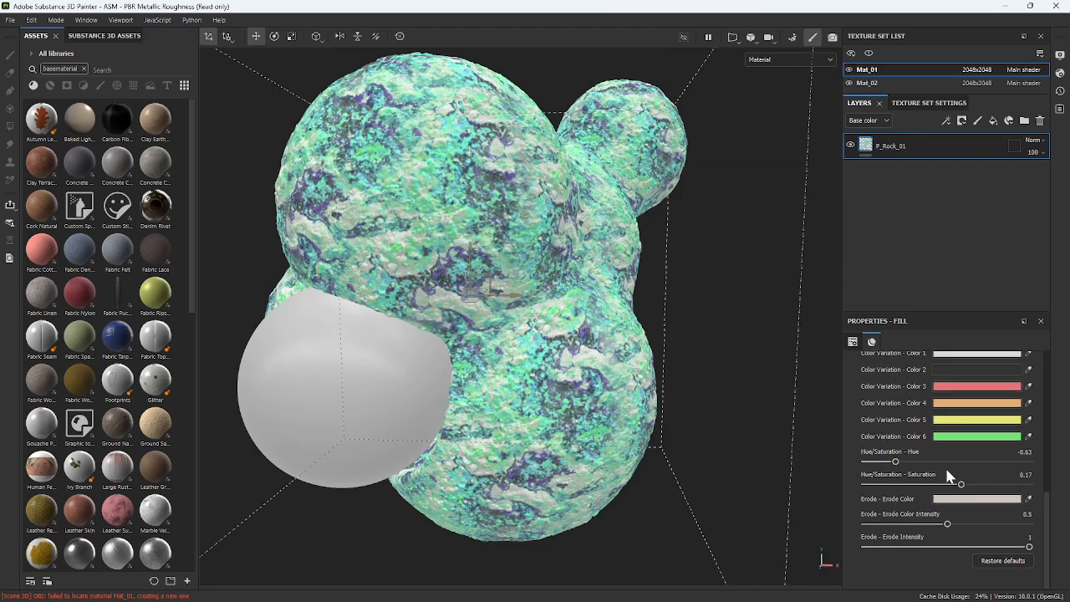
pyautogui.moveTo(897, 464); pyautogui.dragTo(965, 467)
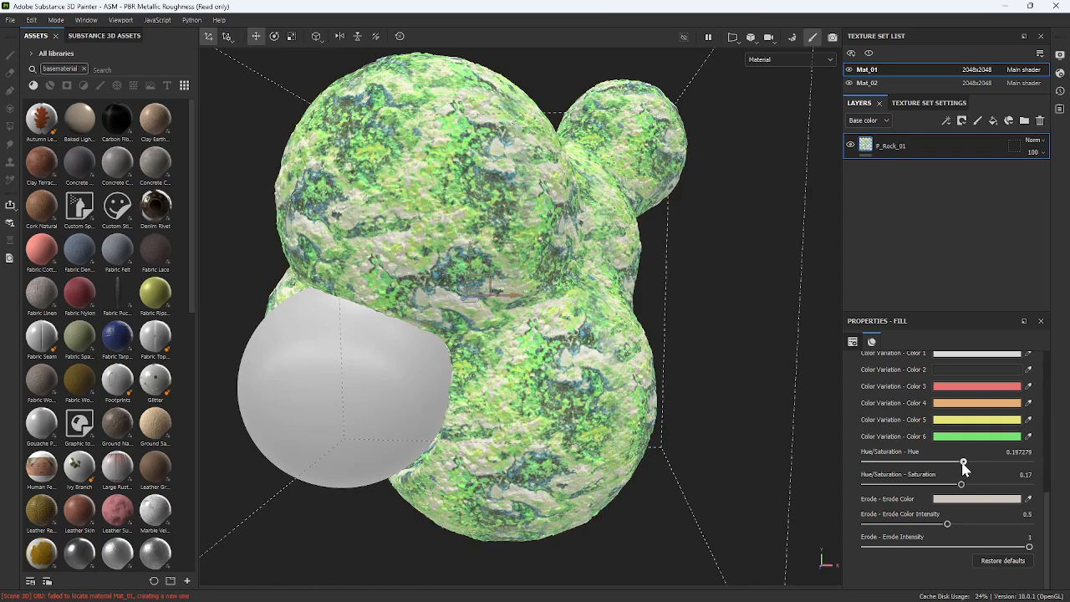
pyautogui.moveTo(964, 464); pyautogui.dragTo(893, 465)
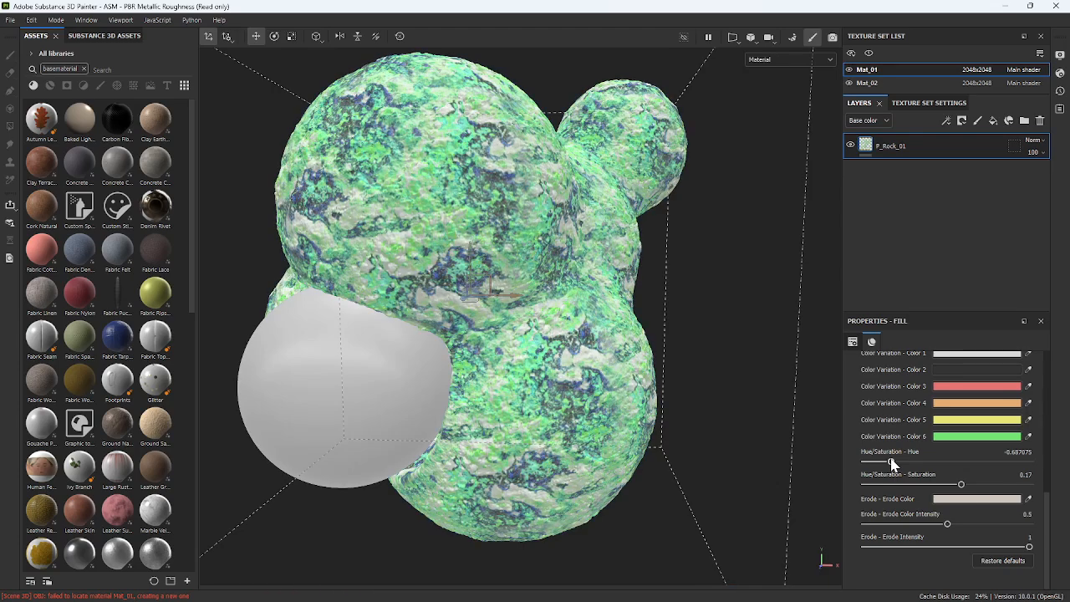
pyautogui.moveTo(892, 462); pyautogui.dragTo(943, 458)
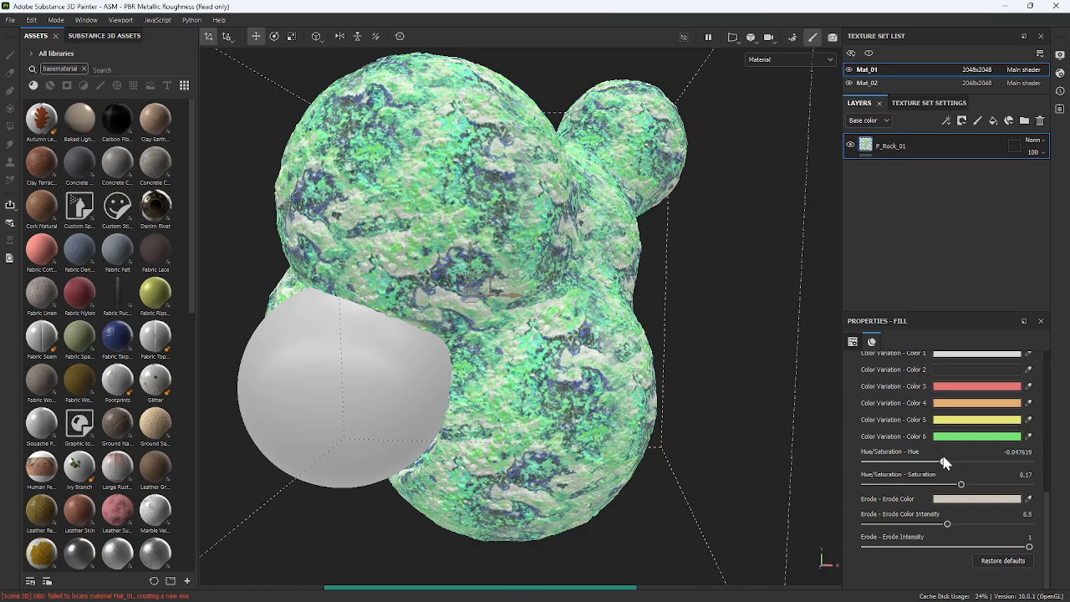
pyautogui.moveTo(944, 462); pyautogui.dragTo(914, 466)
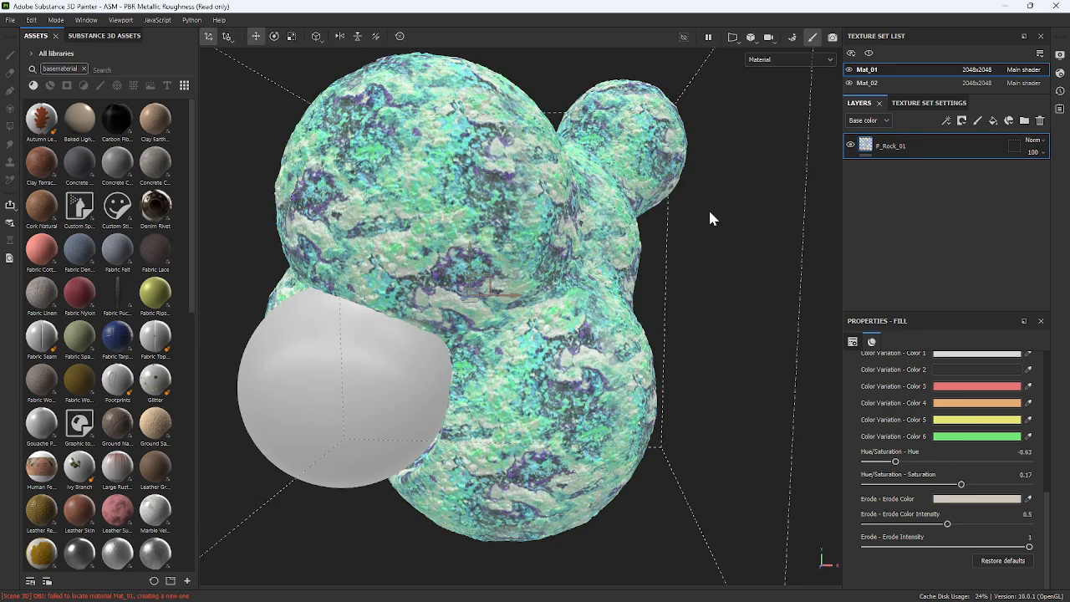
pyautogui.keyDown('alt'); pyautogui.moveTo(698, 221); pyautogui.dragTo(688, 228); pyautogui.keyUp('alt')
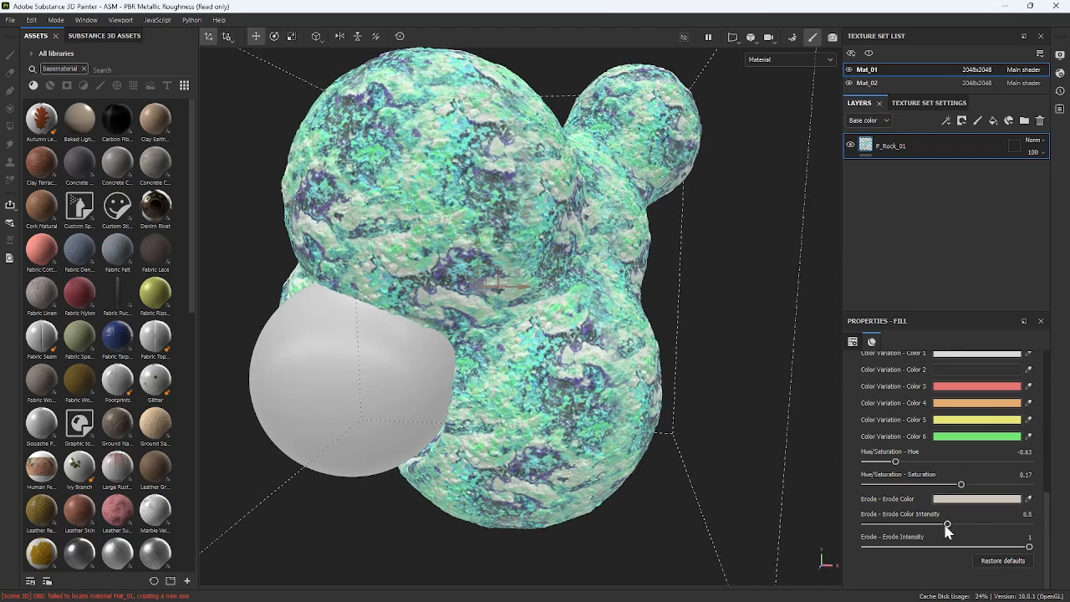
# - Adjust the P_Rock_01 material's Erode Color Intensity and change its Erode Color to dark brown 312E2B
pyautogui.moveTo(948, 525); pyautogui.dragTo(953, 525)
pyautogui.moveTo(1022, 524); pyautogui.dragTo(955, 521)
pyautogui.click(964, 500)
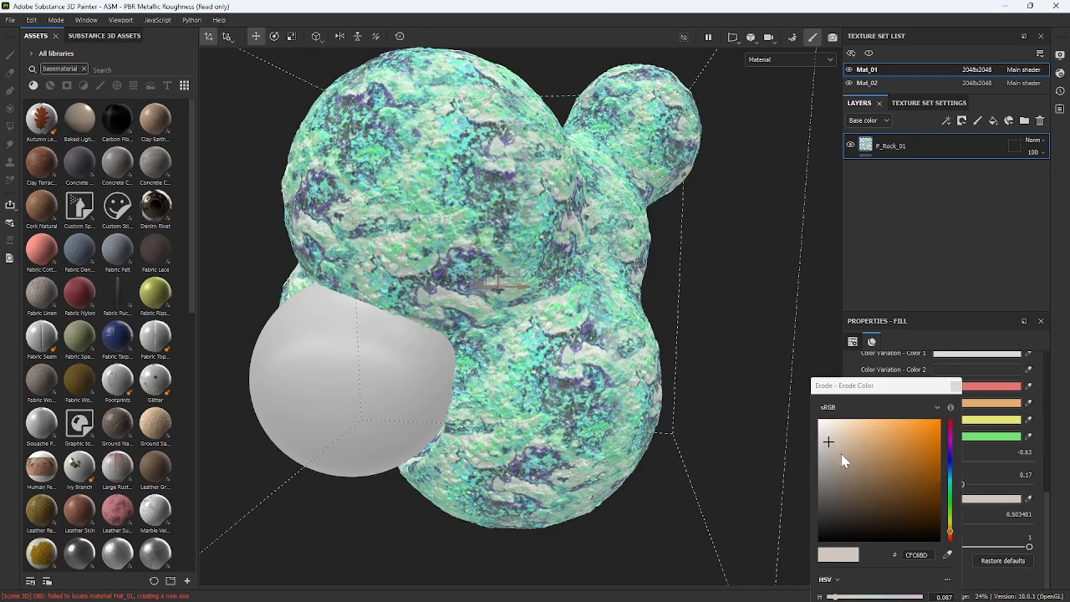
pyautogui.moveTo(828, 524); pyautogui.dragTo(834, 518)
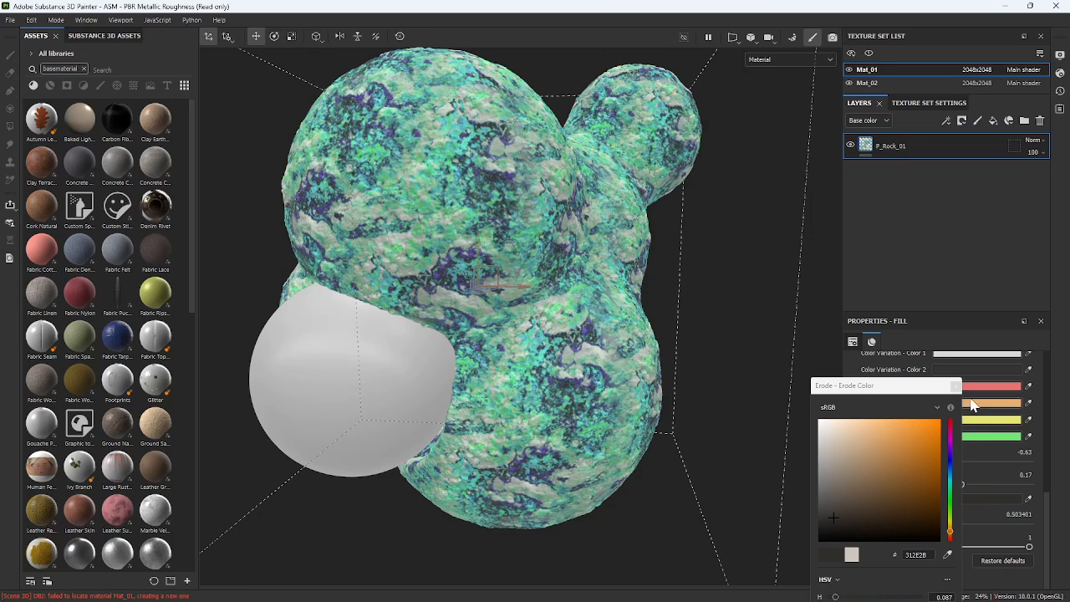
pyautogui.click(953, 387)
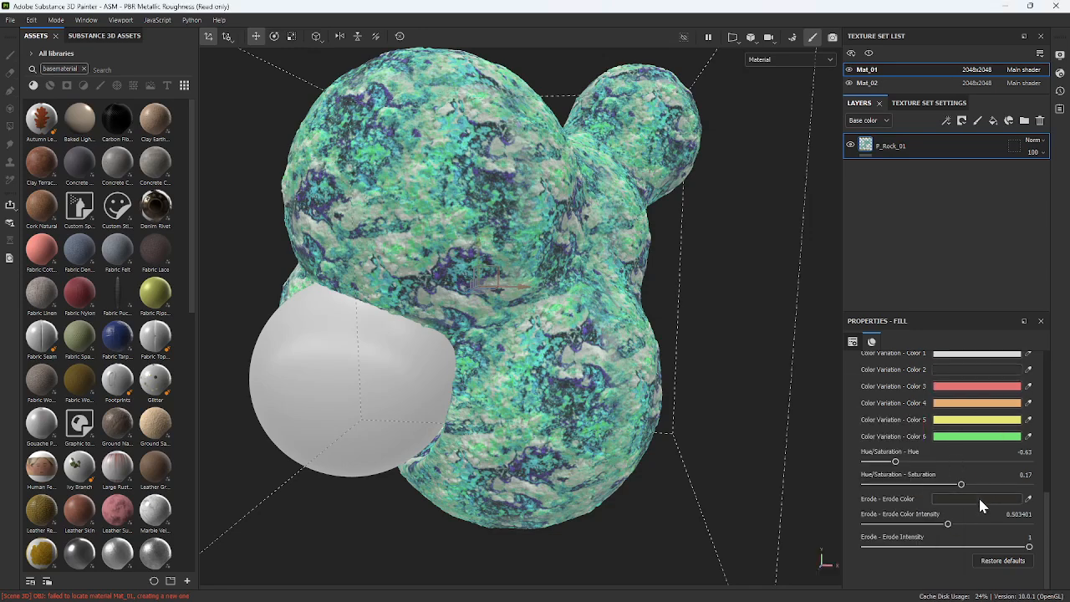
# - Set the P_Rock_01 material's Erode Color Intensity to 0 and its Erode Intensity to 1
pyautogui.moveTo(948, 525); pyautogui.dragTo(863, 521)
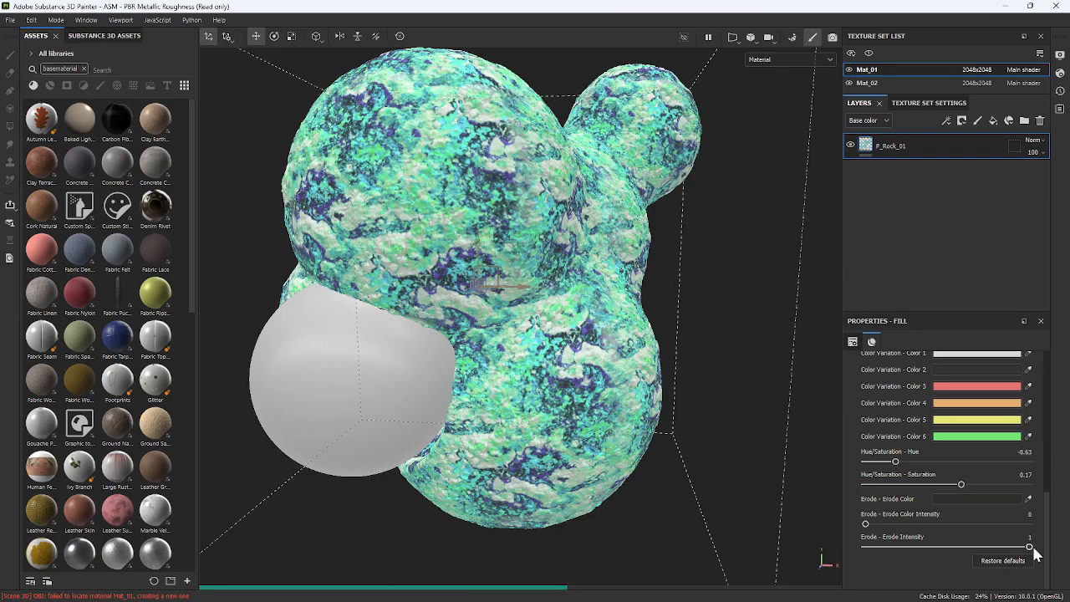
pyautogui.moveTo(1029, 548)
pyautogui.mouseDown()
pyautogui.moveTo(900, 547)
pyautogui.moveTo(1029, 547)
pyautogui.mouseUp()
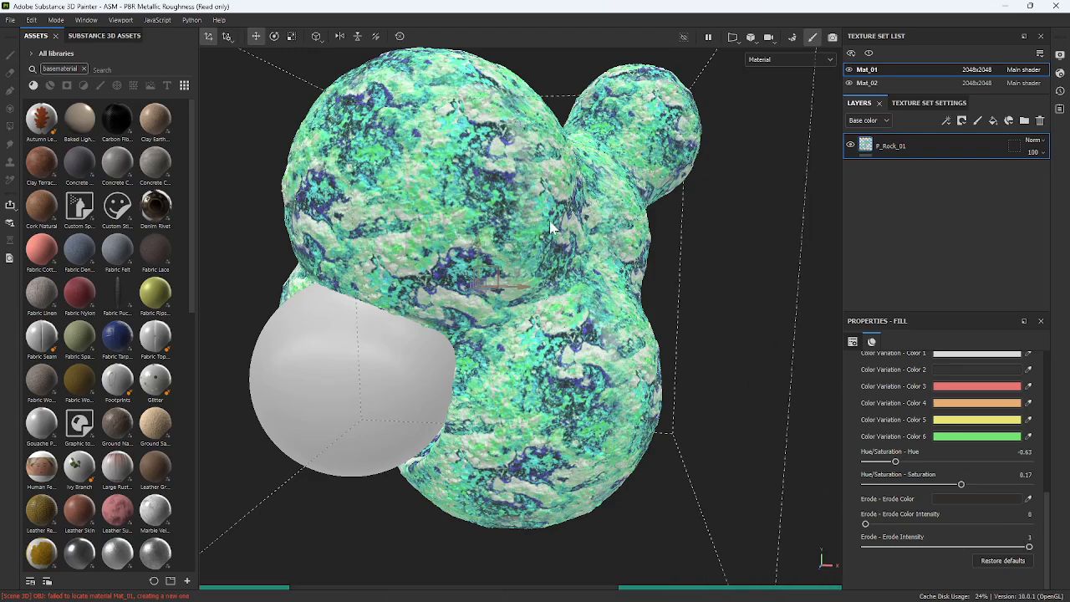
pyautogui.keyDown('alt'); pyautogui.moveTo(436, 256); pyautogui.dragTo(750, 292); pyautogui.keyUp('alt')
pyautogui.moveTo(584, 298)
pyautogui.keyDown('alt'); pyautogui.mouseDown(button='middle')
pyautogui.moveTo(604, 250)
pyautogui.moveTo(594, 308)
pyautogui.mouseUp(button='middle'); pyautogui.keyUp('alt')
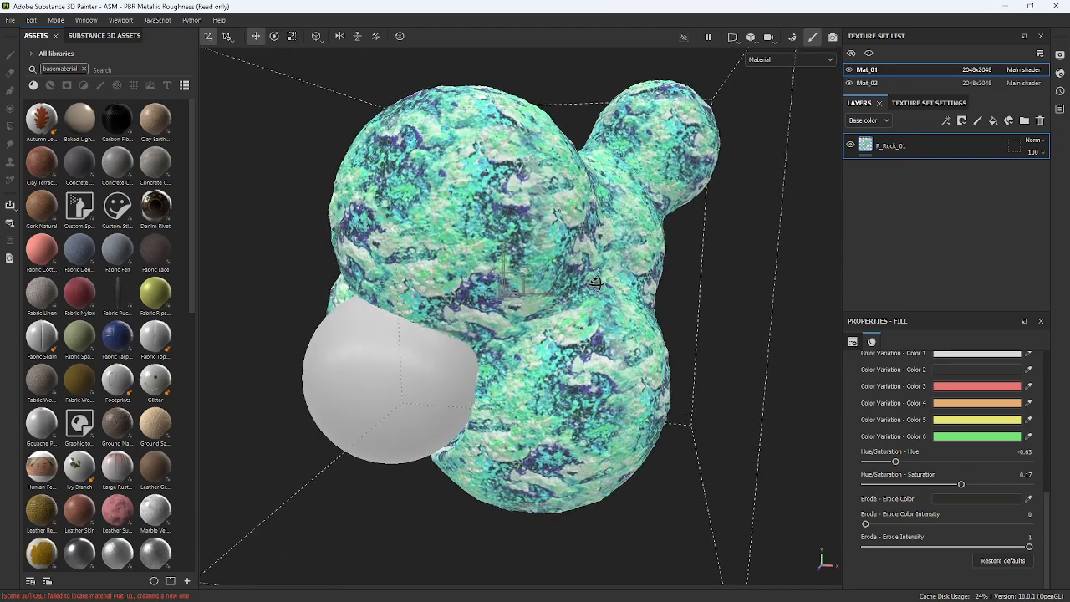
# - Compare the Mat_01 and Mat_02 texture sets, and delete Layer 1 from Mat_02
pyautogui.click(850, 71)
pyautogui.click(849, 70)
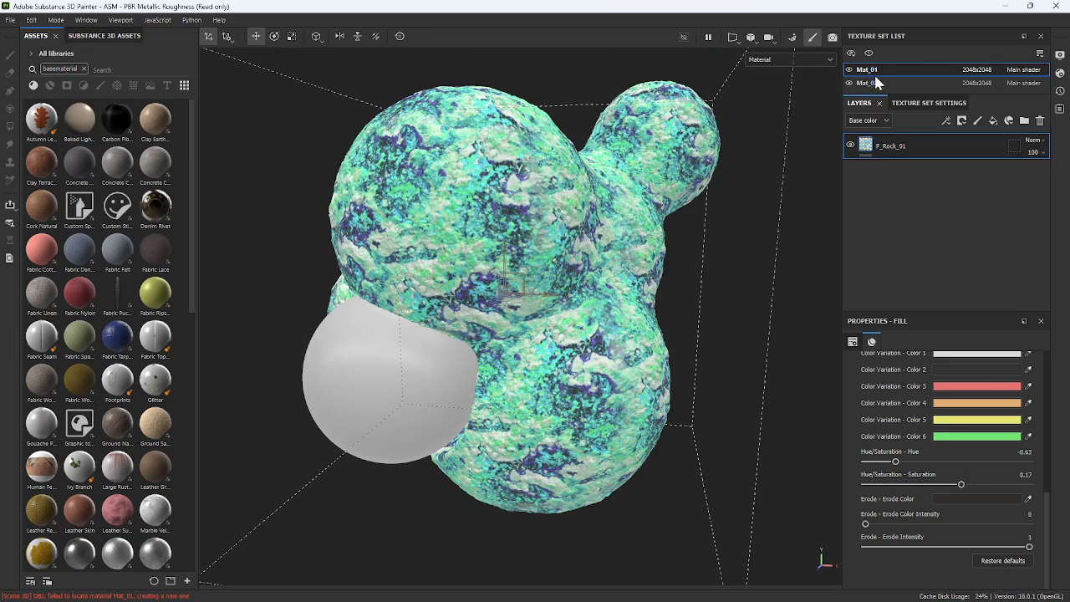
pyautogui.click(878, 81)
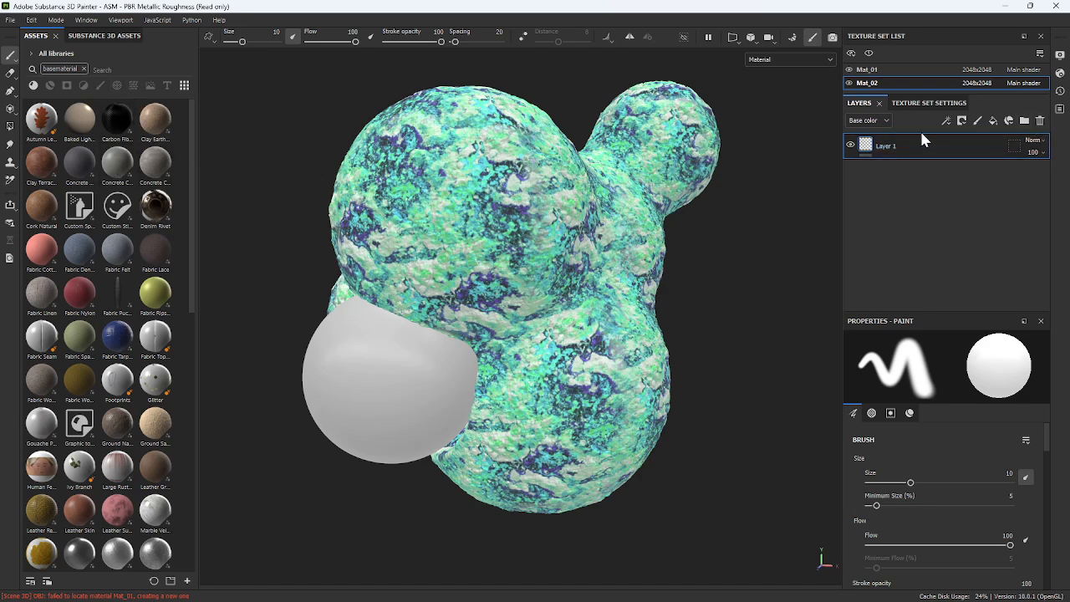
pyautogui.click(878, 70)
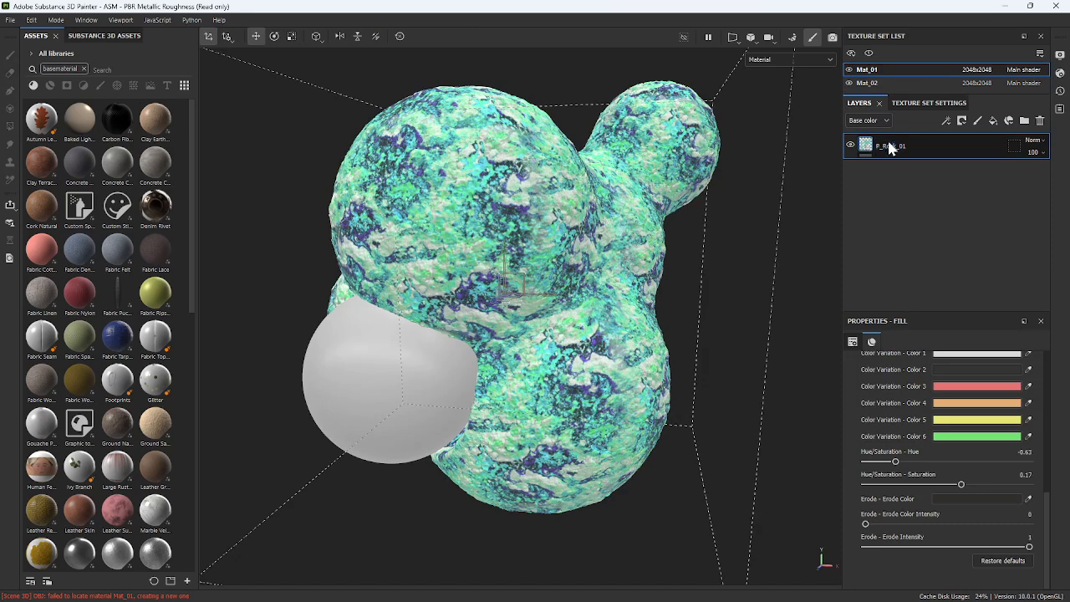
pyautogui.click(875, 84)
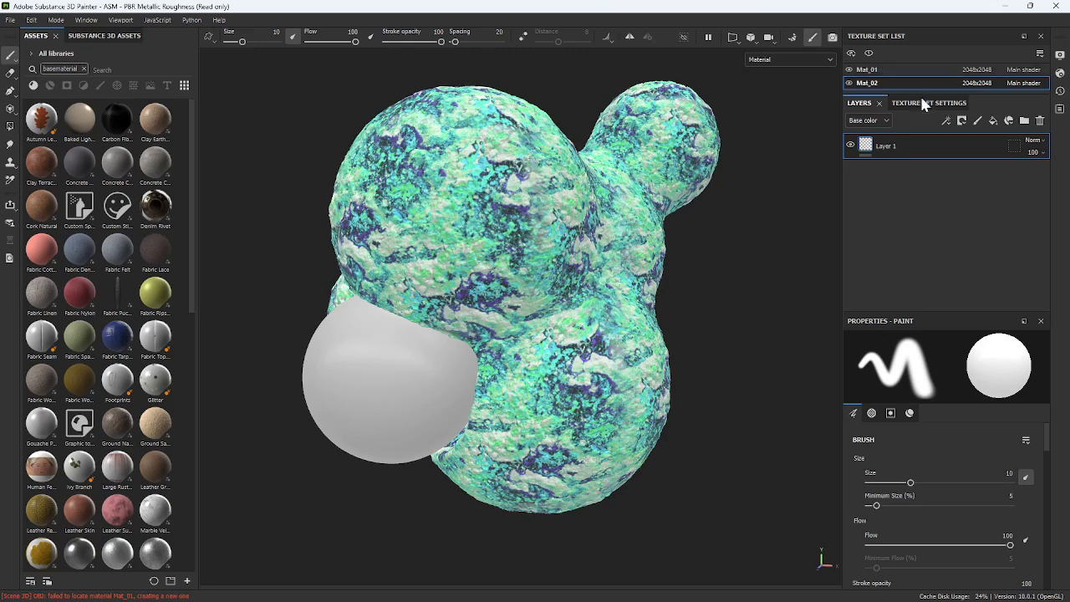
pyautogui.click(1041, 121)
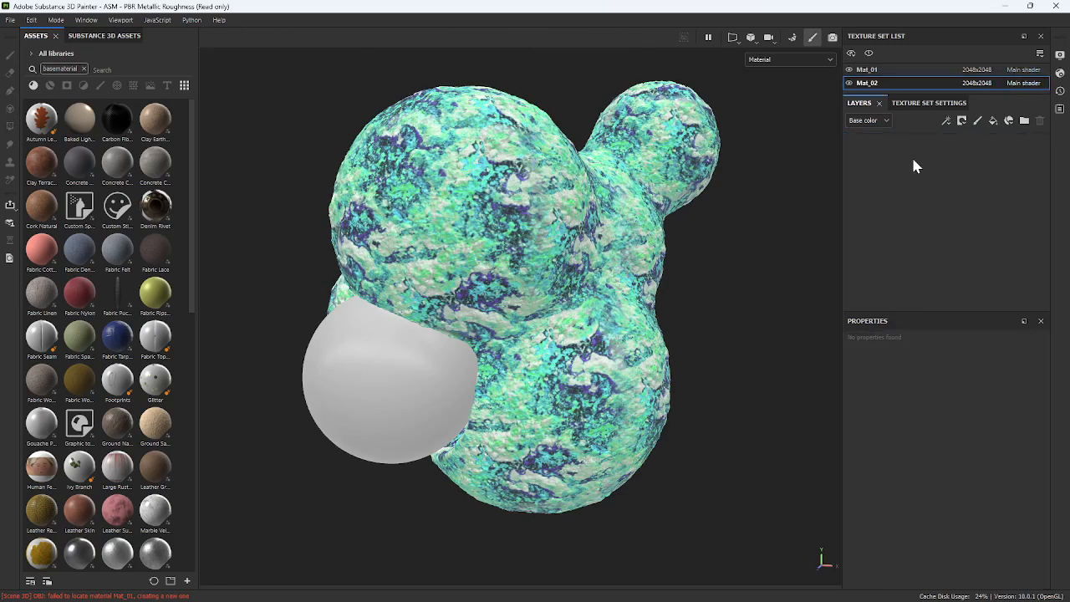
pyautogui.click(93, 69)
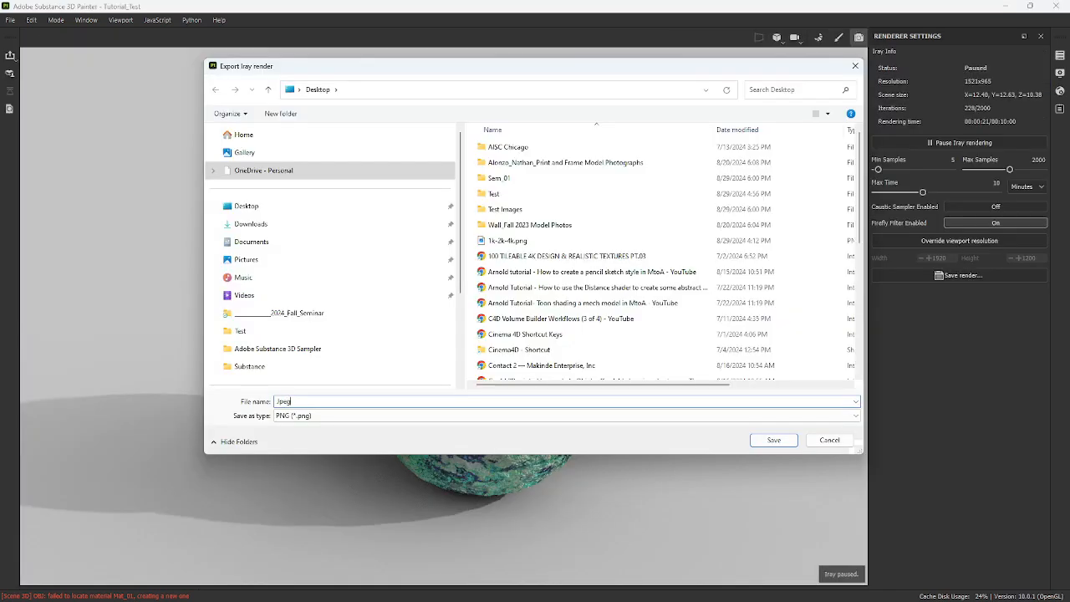
# - Save the Iray render as a JPEG named Render_01 in the Test folder on the Desktop
pyautogui.press('Escape')
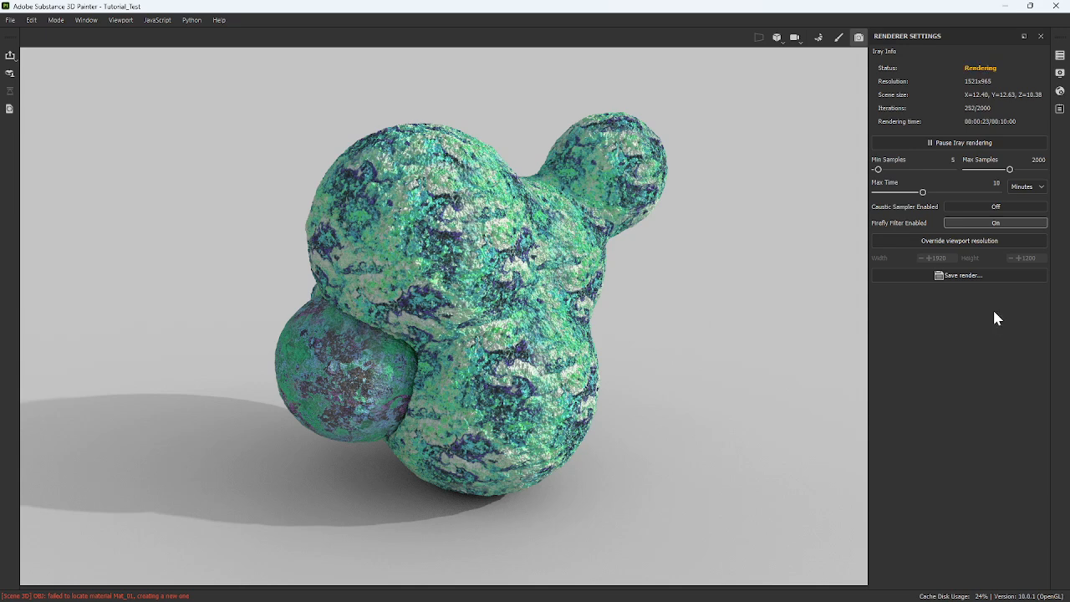
pyautogui.click(982, 280)
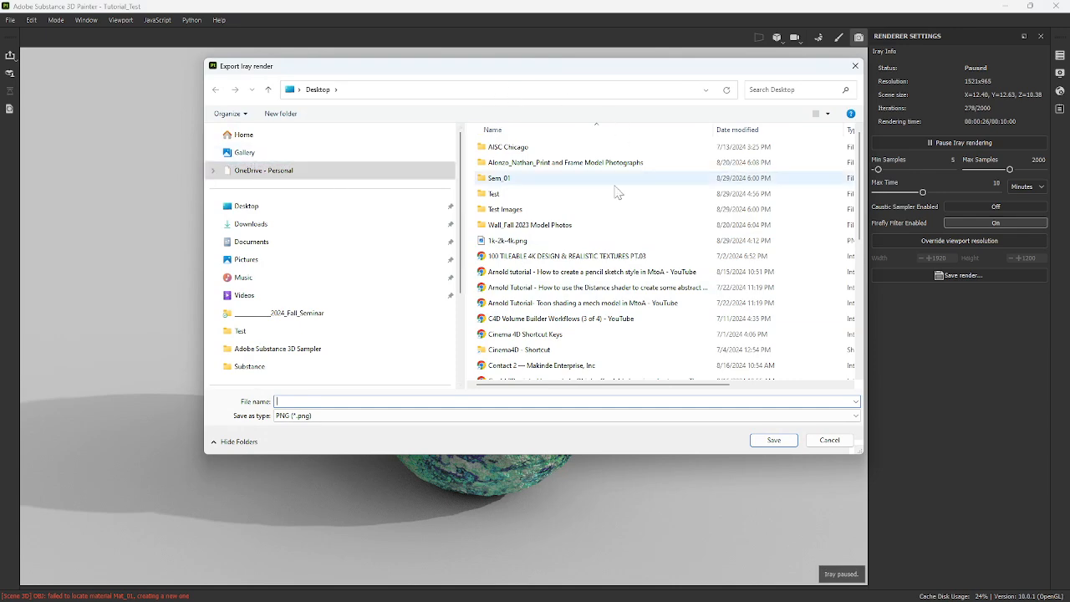
pyautogui.scroll(-1, 585, 274)
pyautogui.scroll(1, 588, 278)
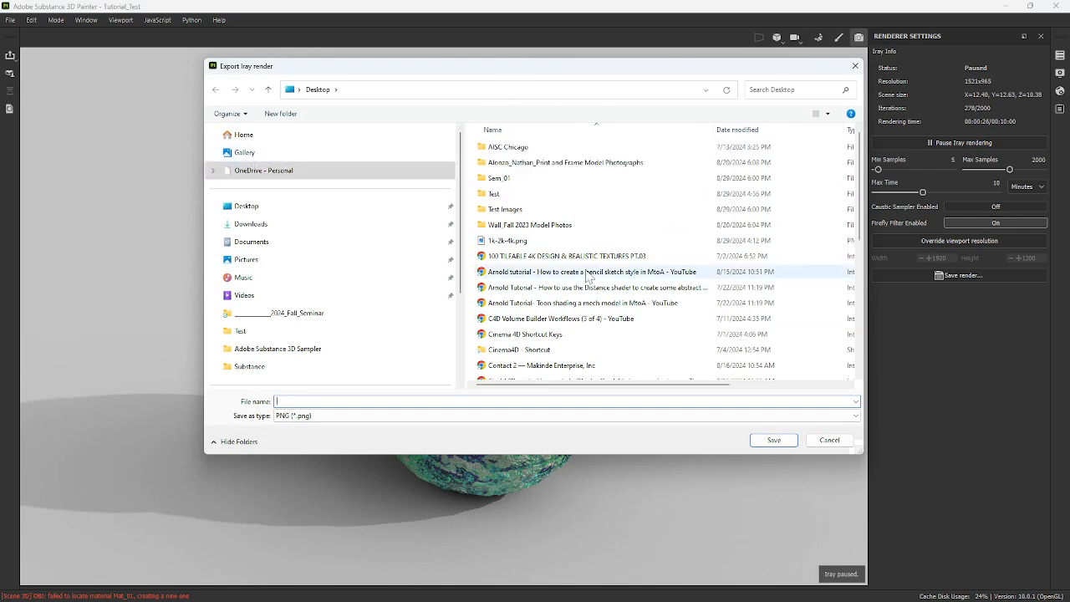
pyautogui.doubleClick(528, 195)
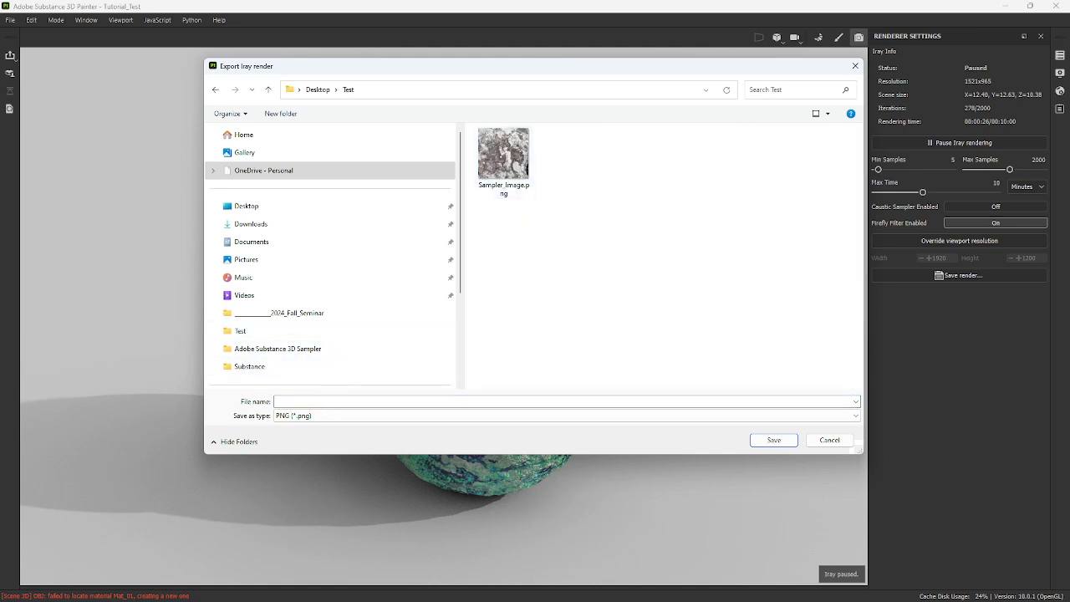
pyautogui.click(333, 403)
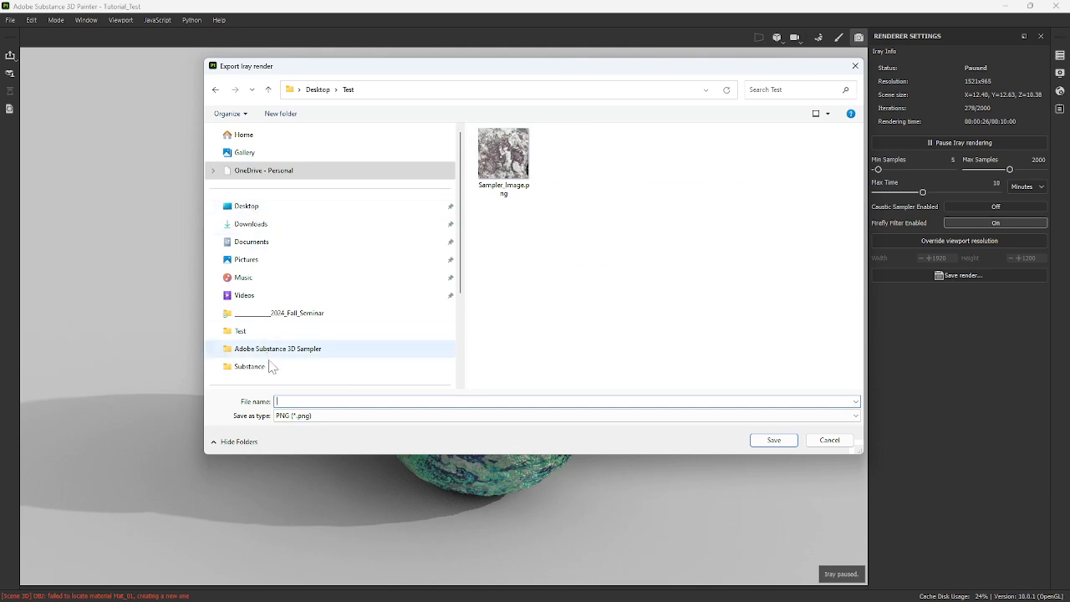
pyautogui.click(296, 415)
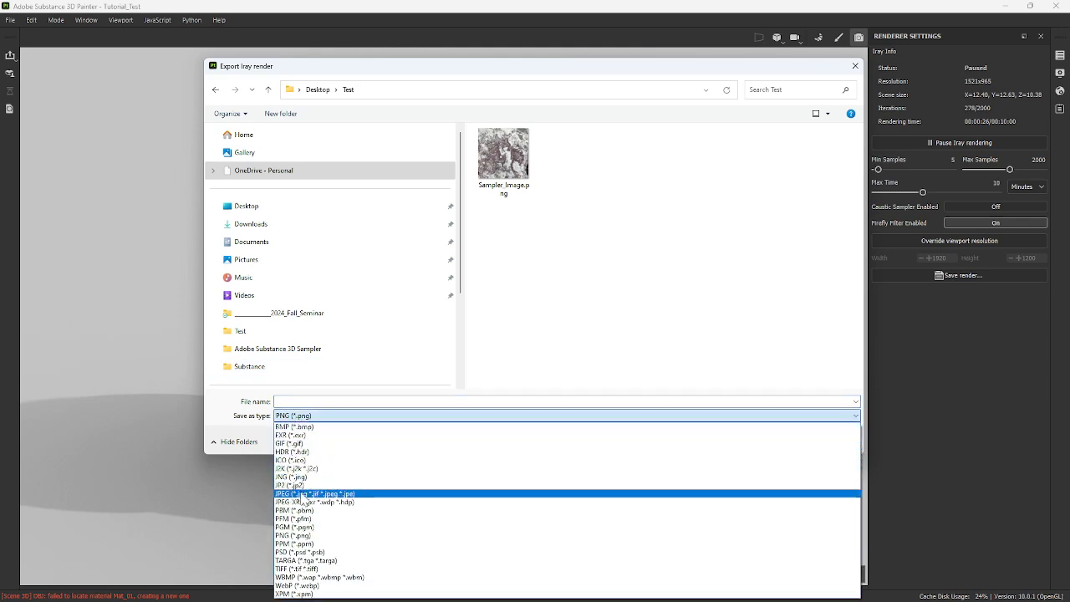
pyautogui.click(302, 495)
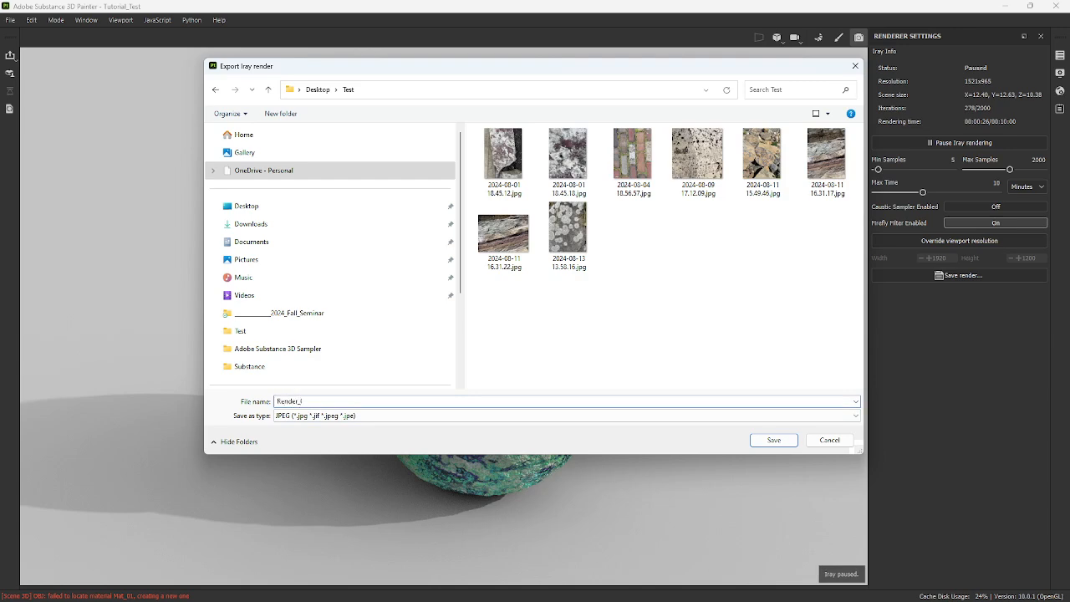
pyautogui.press('Return')
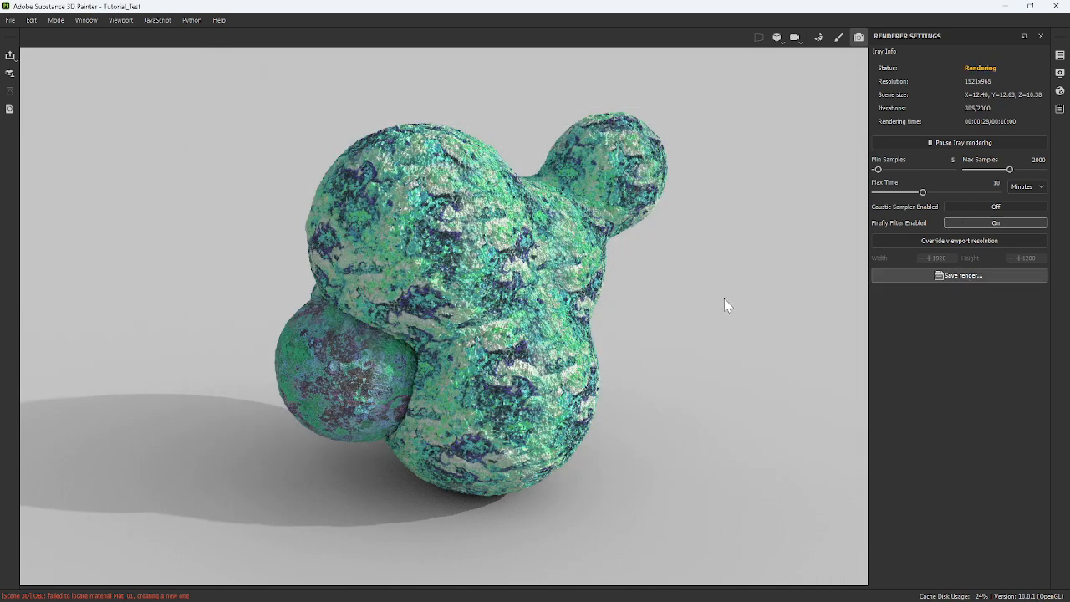
# - Save a second copy of the Iray render as a PNG named Render_02 in the Test folder
pyautogui.click(960, 276)
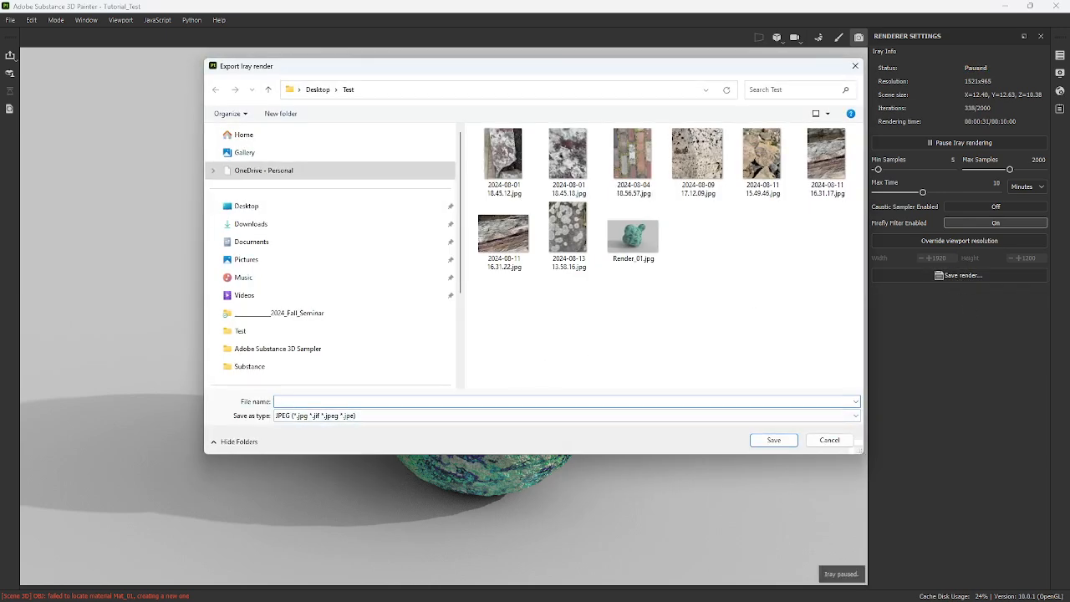
pyautogui.click(401, 415)
pyautogui.click(313, 535)
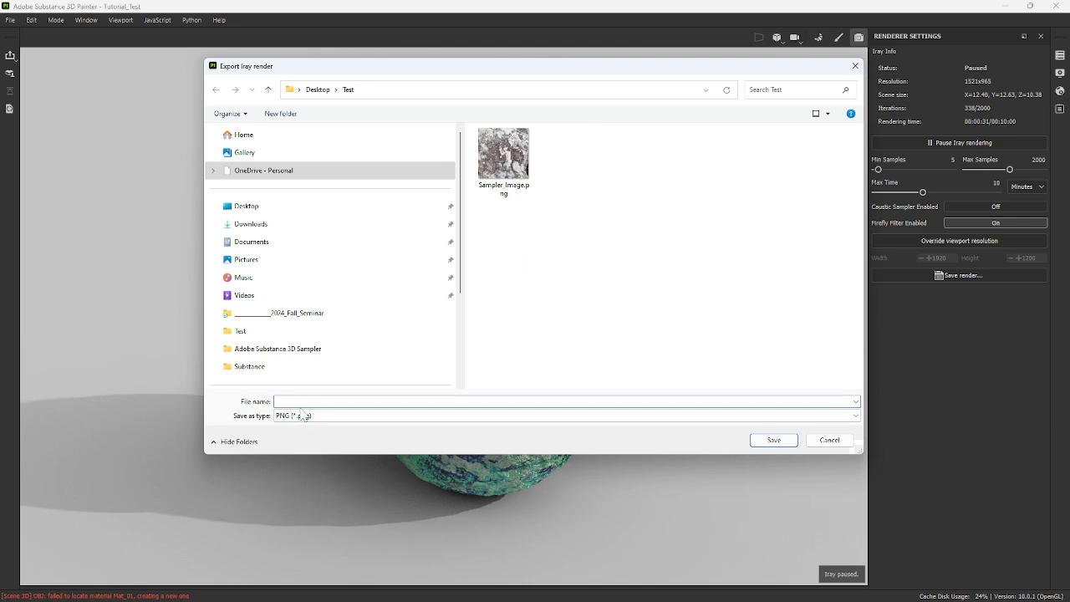
pyautogui.write('Render_')
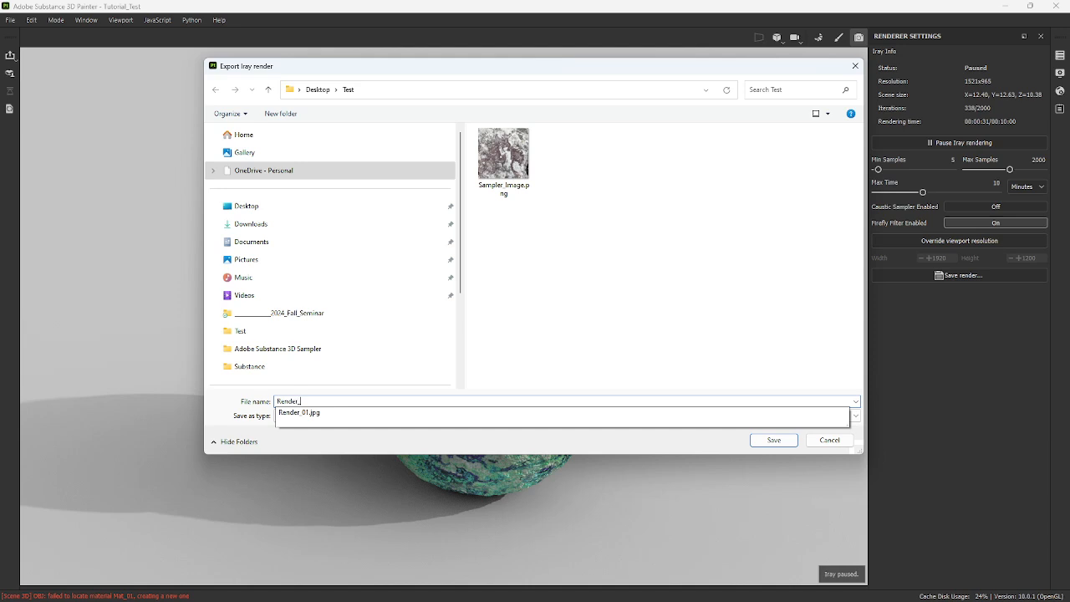
pyautogui.write('02')
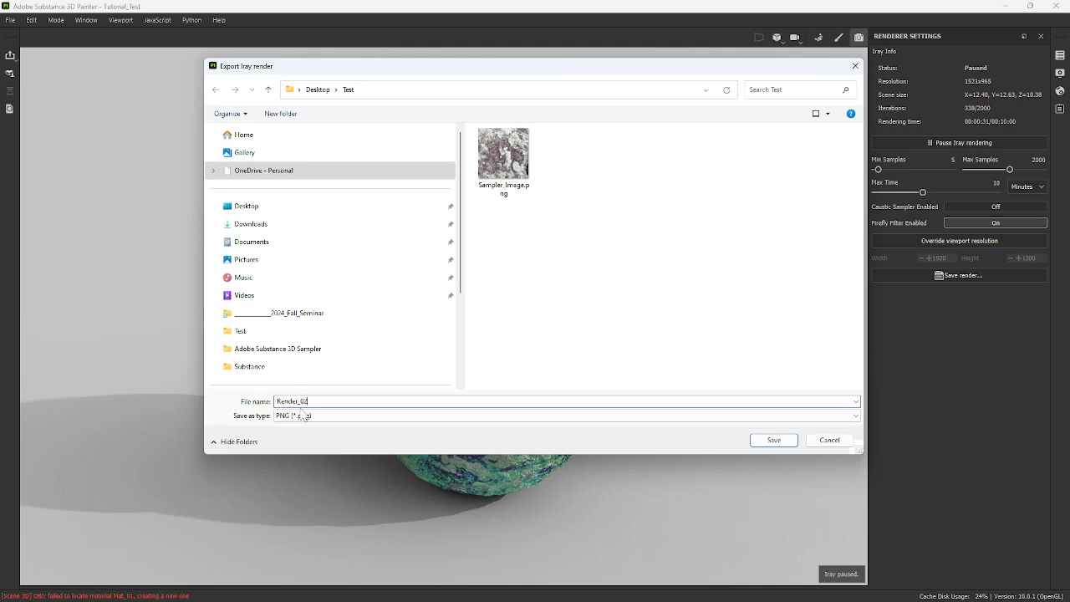
pyautogui.click(772, 439)
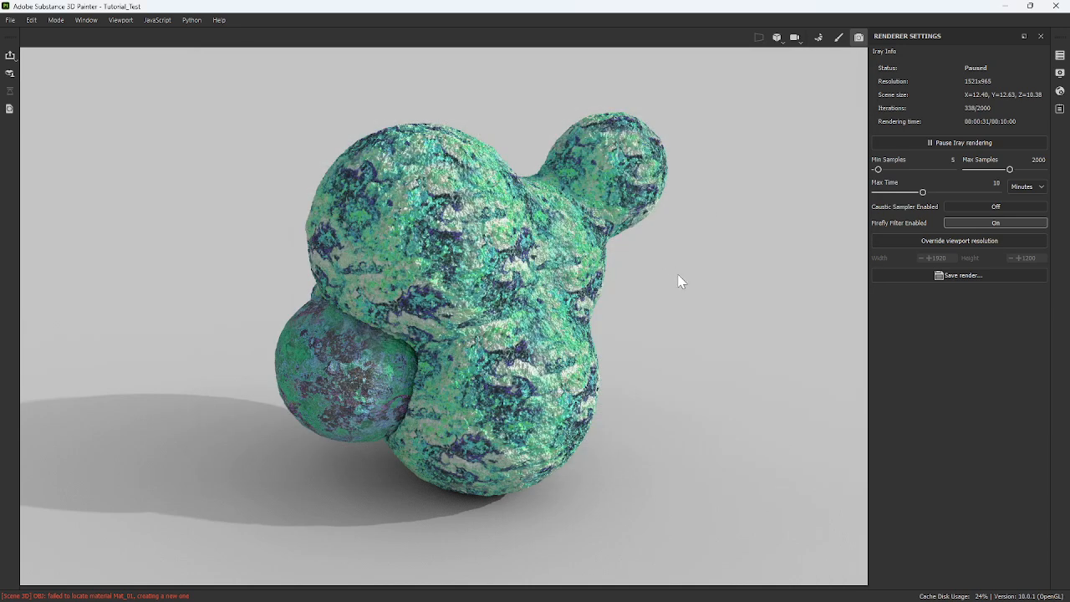
# - Resume the Iray rendering and override the viewport resolution with a width of 1920 and a height of 1200
pyautogui.click(895, 145)
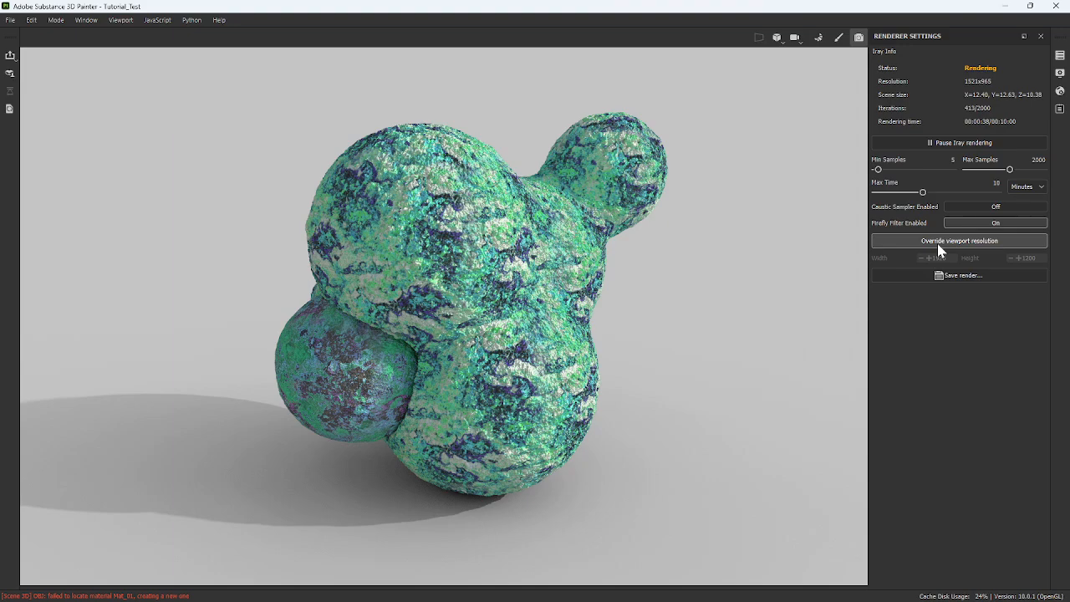
pyautogui.click(983, 237)
pyautogui.click(974, 241)
pyautogui.click(974, 242)
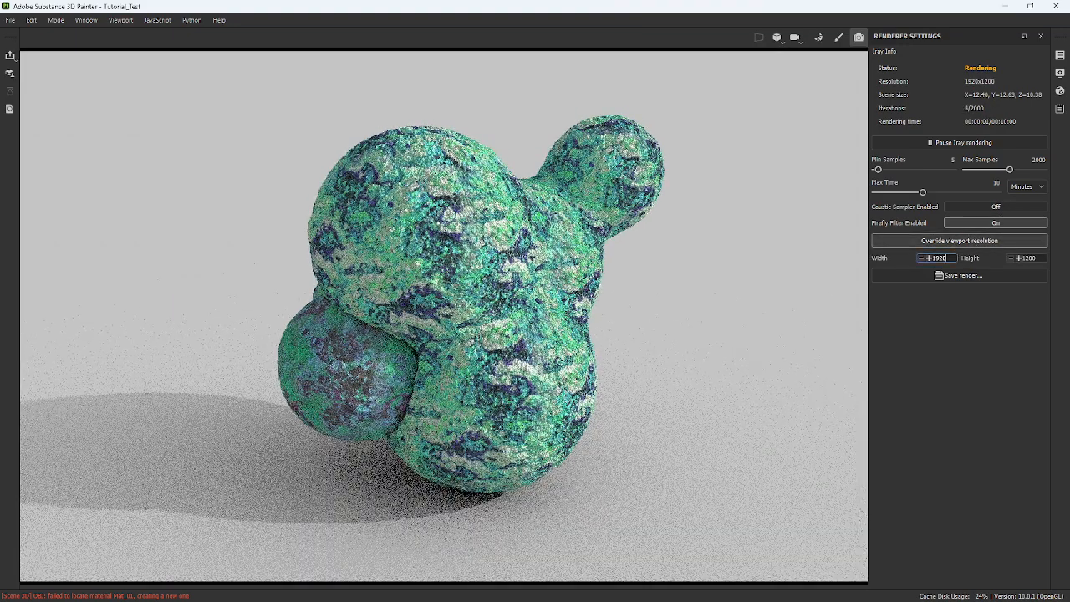
pyautogui.click(938, 258)
pyautogui.click(1025, 259)
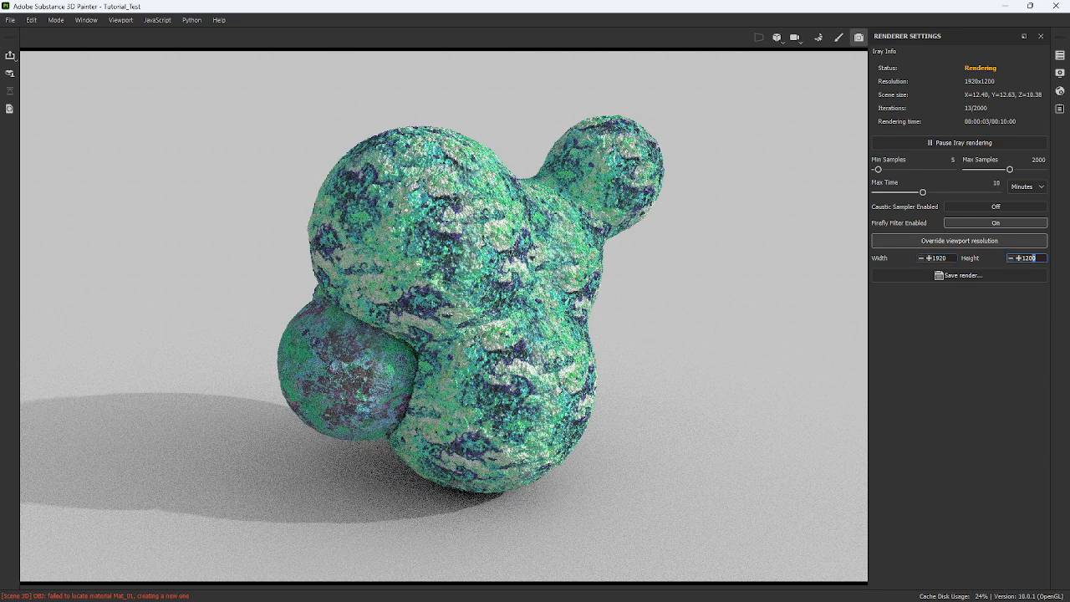
# - Set the viewport override height to 1920 for a square Iray render
pyautogui.write('1920')
pyautogui.press('Return')
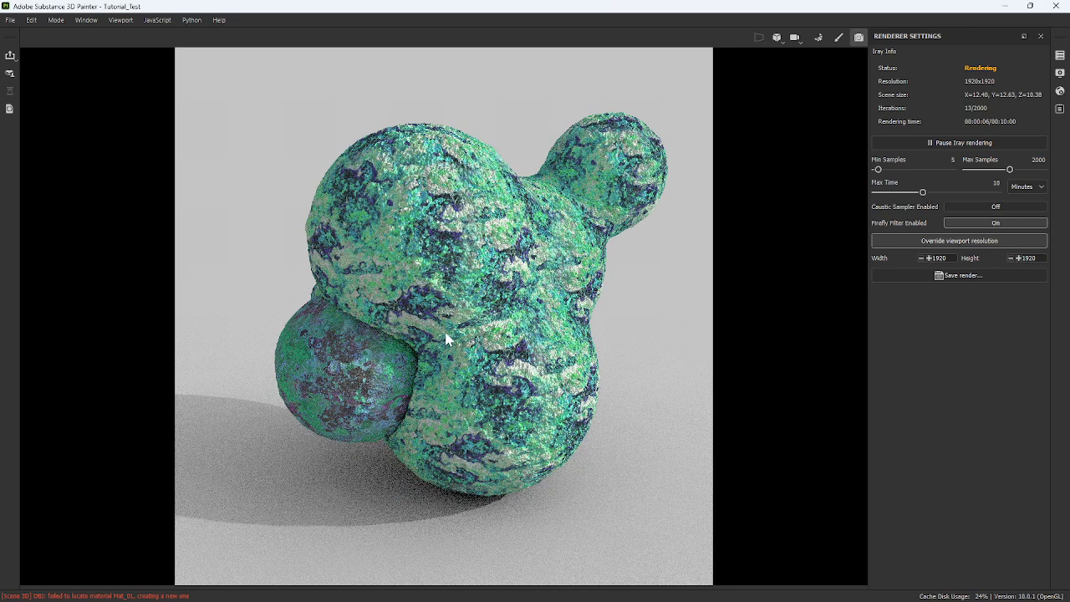
pyautogui.keyDown('alt'); pyautogui.moveTo(488, 322); pyautogui.dragTo(508, 311); pyautogui.keyUp('alt')
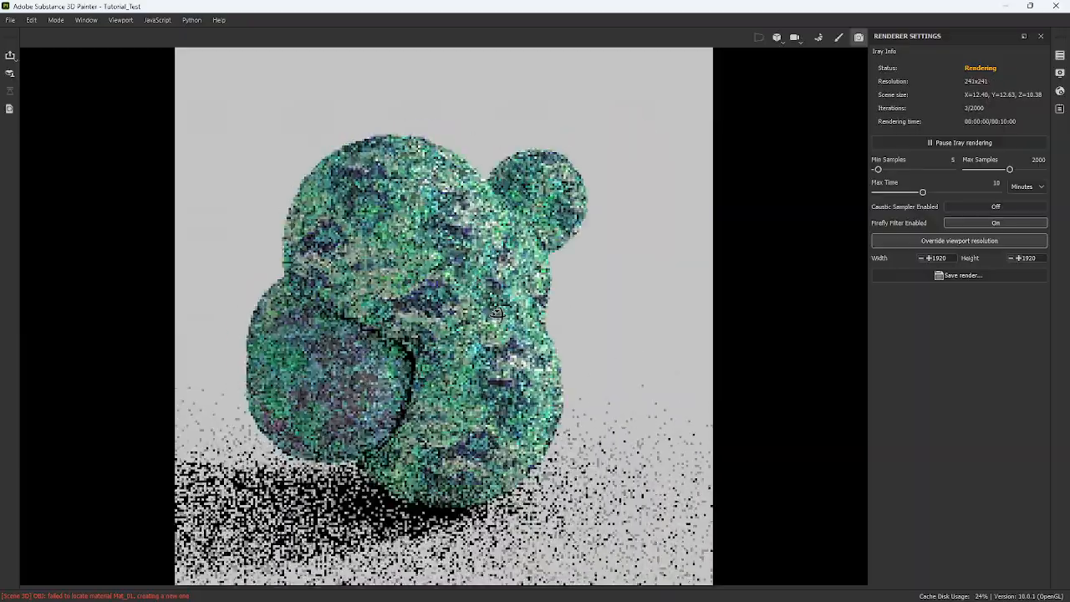
pyautogui.keyDown('alt'); pyautogui.moveTo(552, 284); pyautogui.dragTo(474, 321); pyautogui.keyUp('alt')
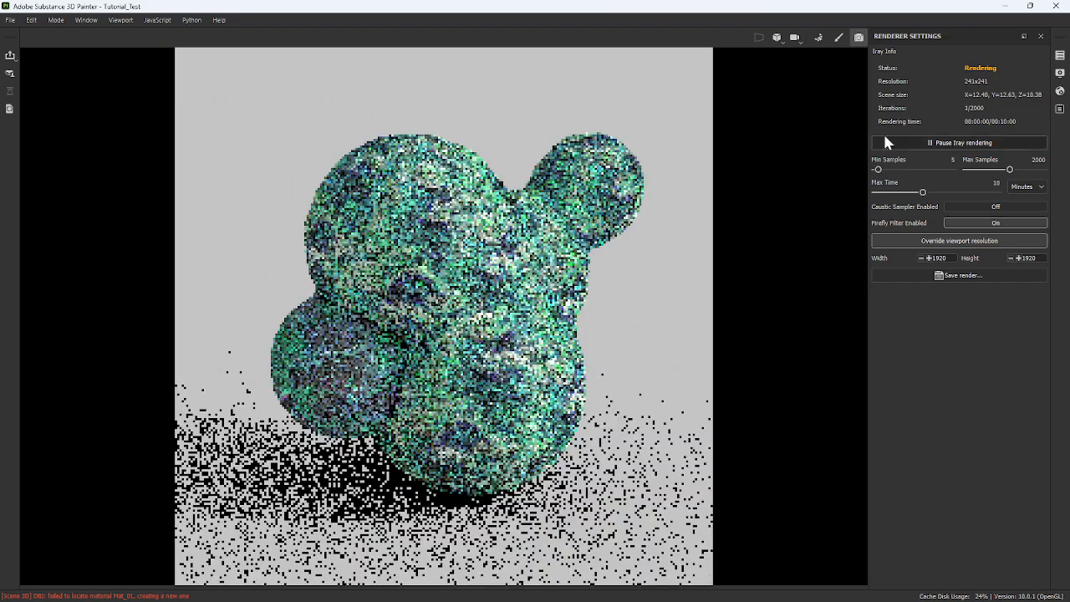
# - Open the display settings at the camera settings
pyautogui.click(1061, 73)
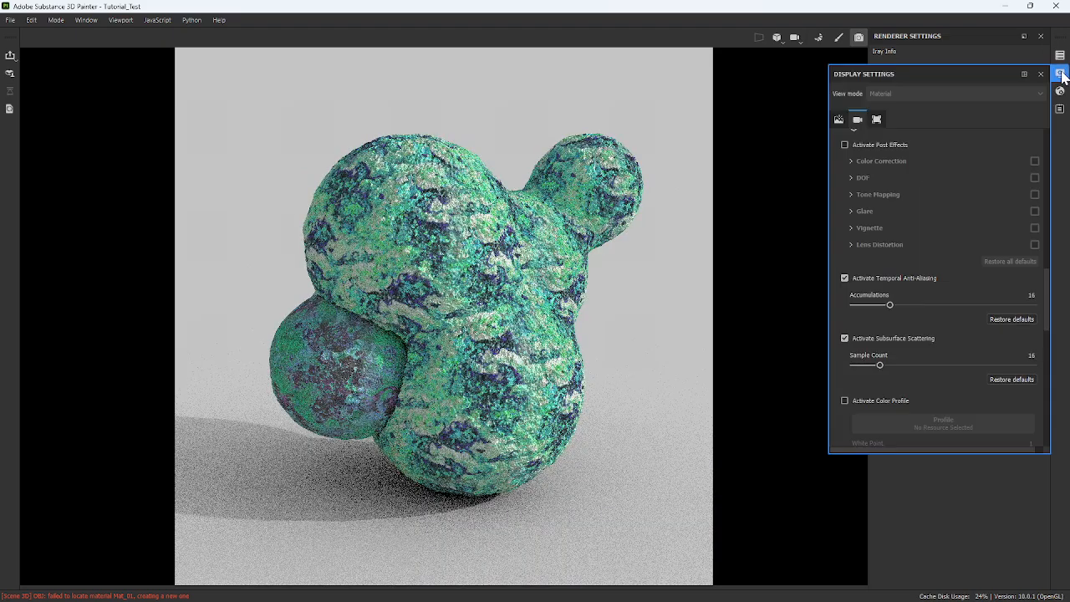
pyautogui.scroll(7, 945, 143)
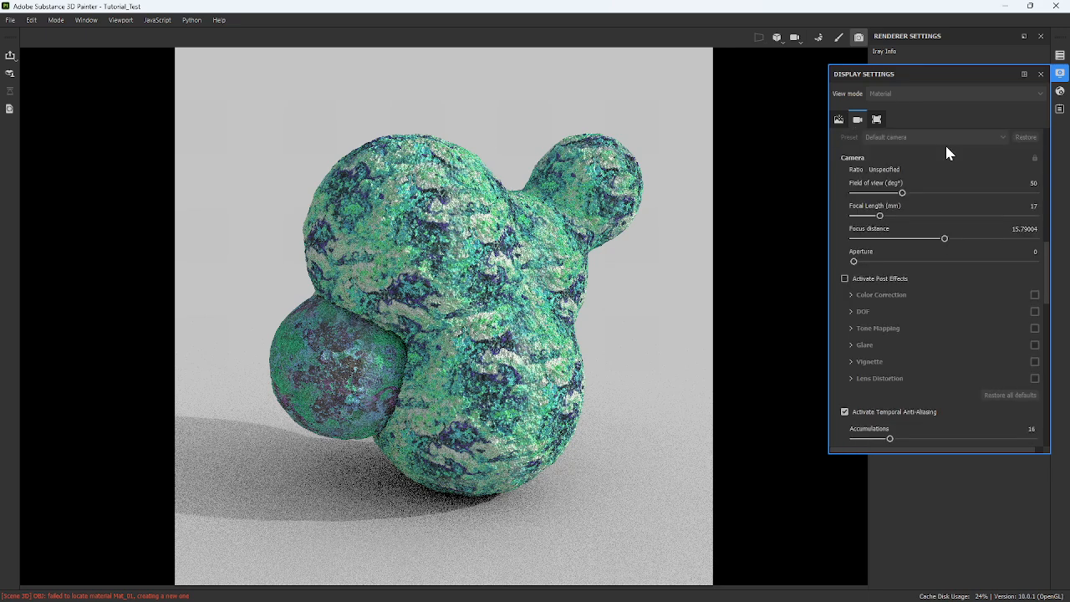
pyautogui.click(865, 126)
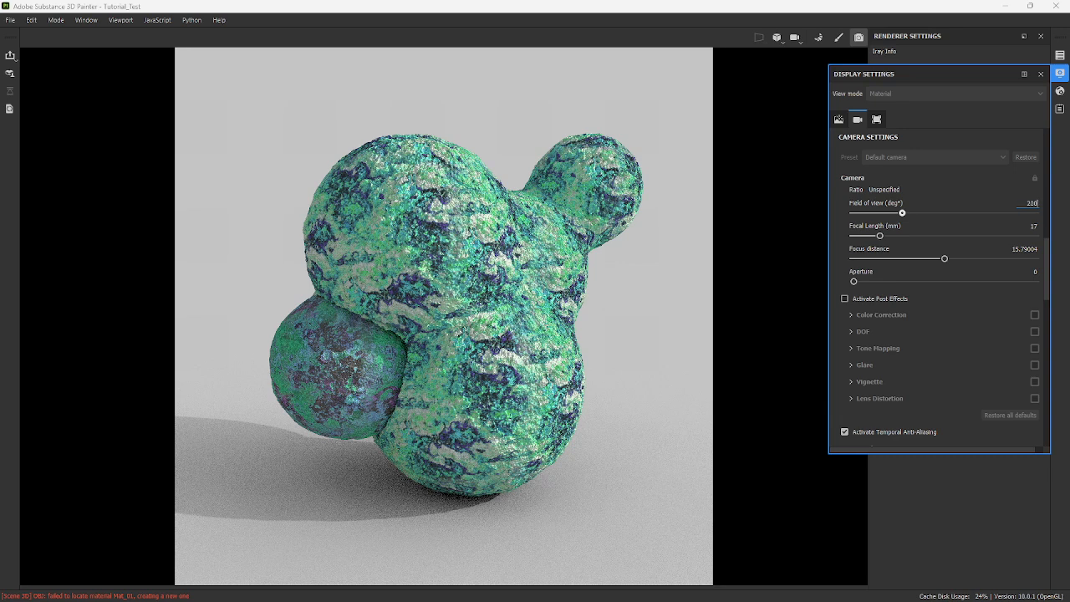
# - Try camera fields of view of 200, 148 and 100 degrees and focal lengths of 196 and 457 mm
pyautogui.press('Return')
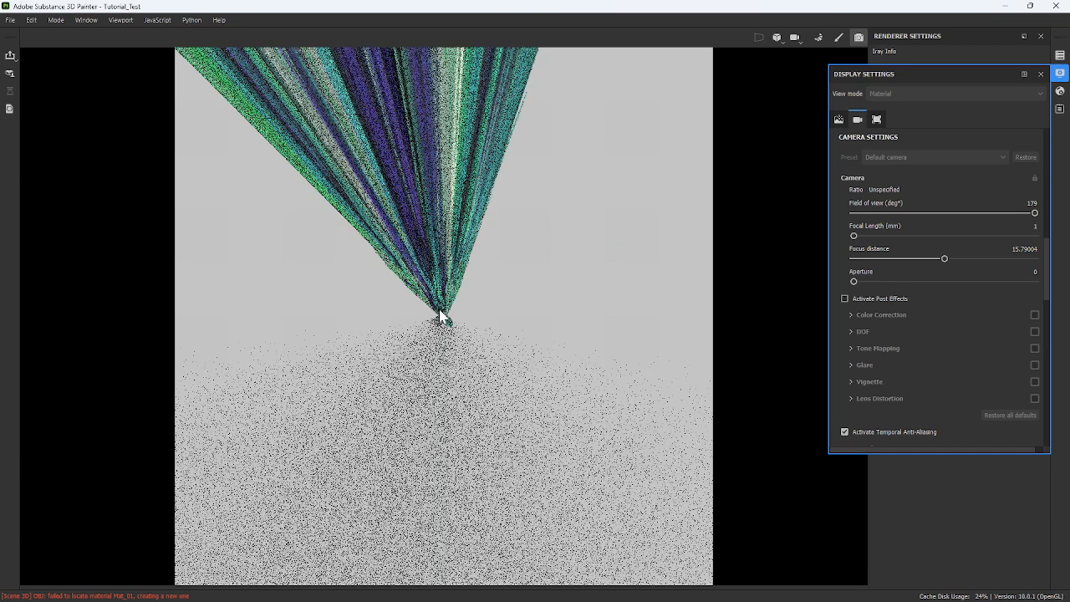
pyautogui.moveTo(1035, 213); pyautogui.dragTo(946, 214)
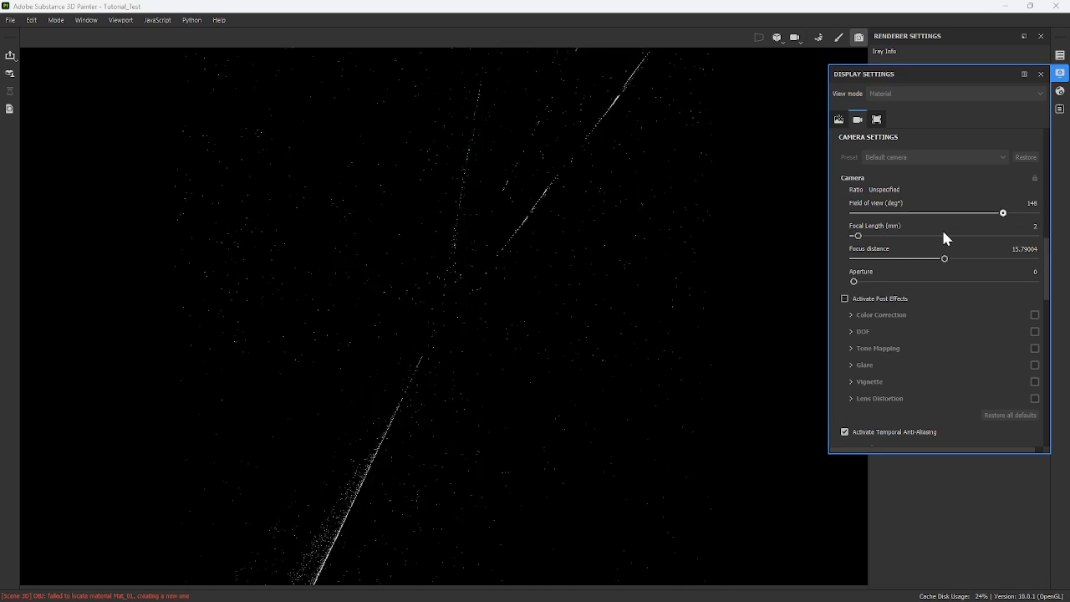
pyautogui.moveTo(934, 234); pyautogui.dragTo(965, 234)
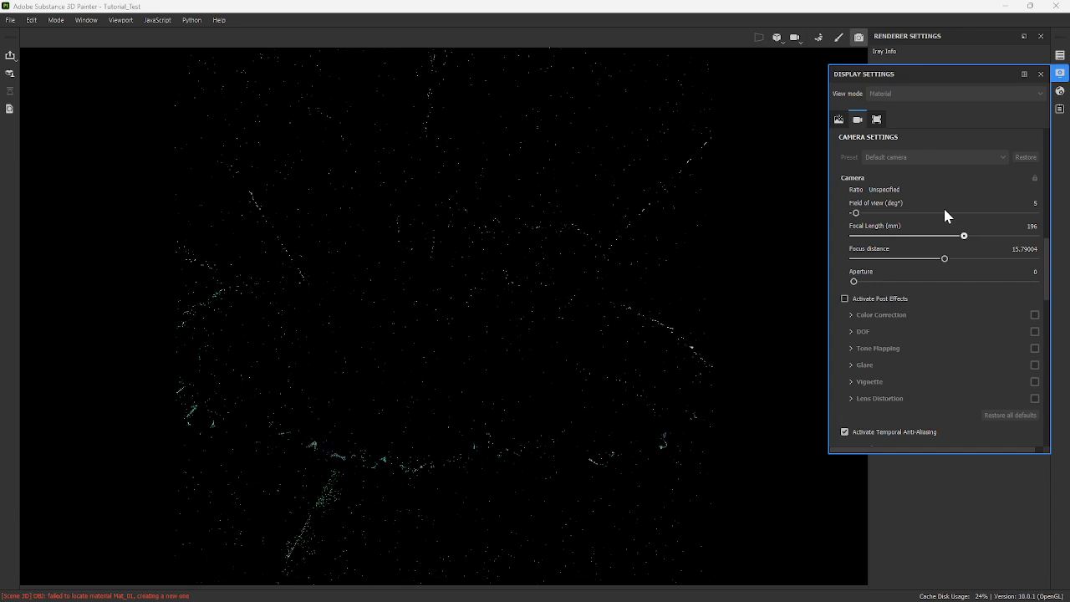
pyautogui.moveTo(947, 203); pyautogui.dragTo(1037, 205)
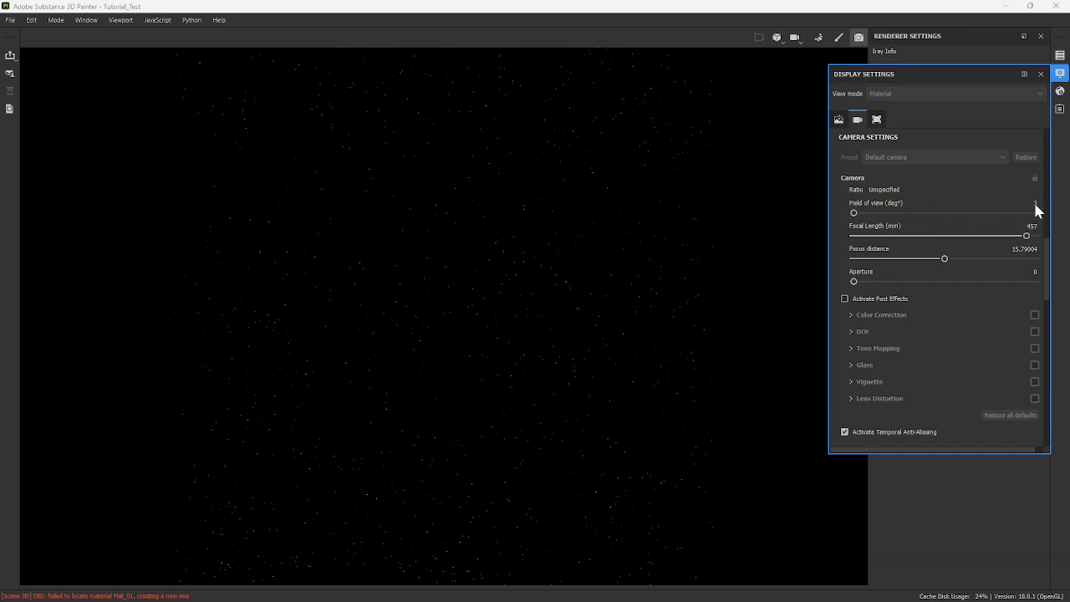
pyautogui.doubleClick(1036, 204)
pyautogui.press('Return')
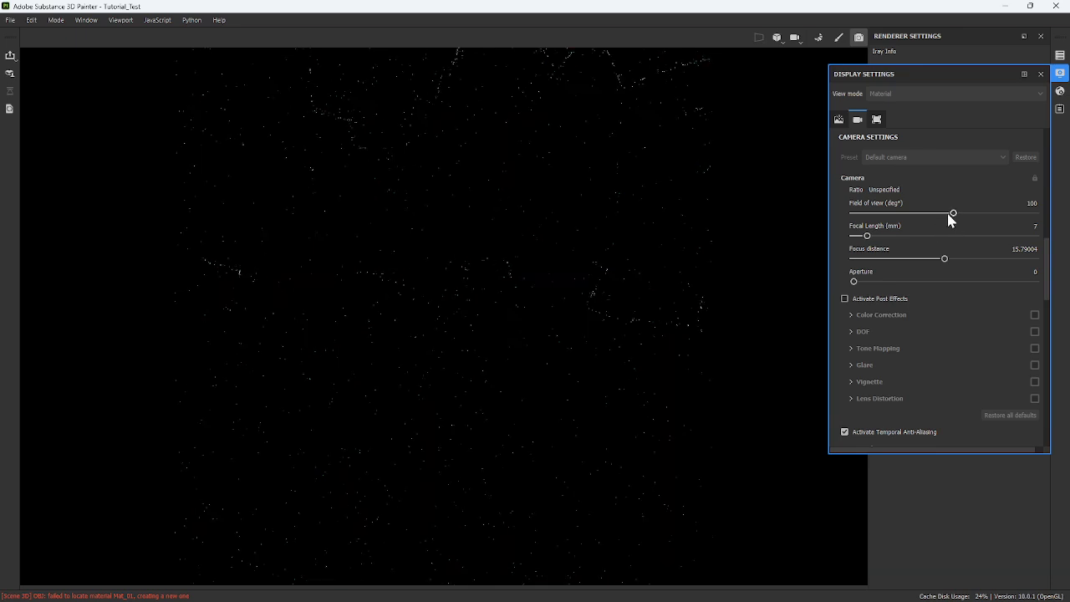
# - Try camera focal lengths of 85 and 196 mm with the model reframed in the render
pyautogui.moveTo(868, 235); pyautogui.dragTo(882, 238)
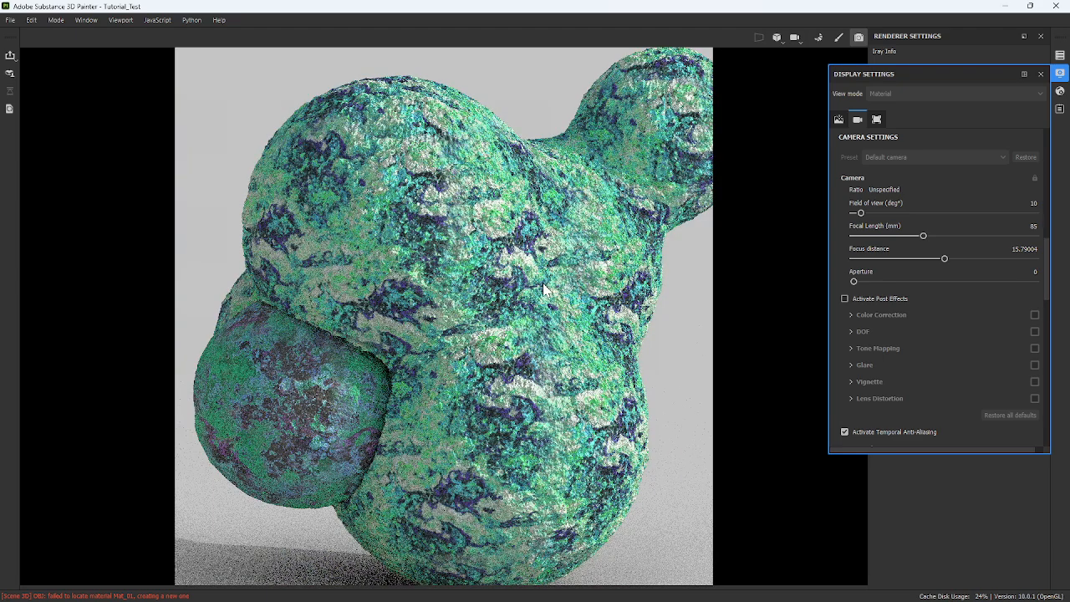
pyautogui.scroll(-3, 545, 289)
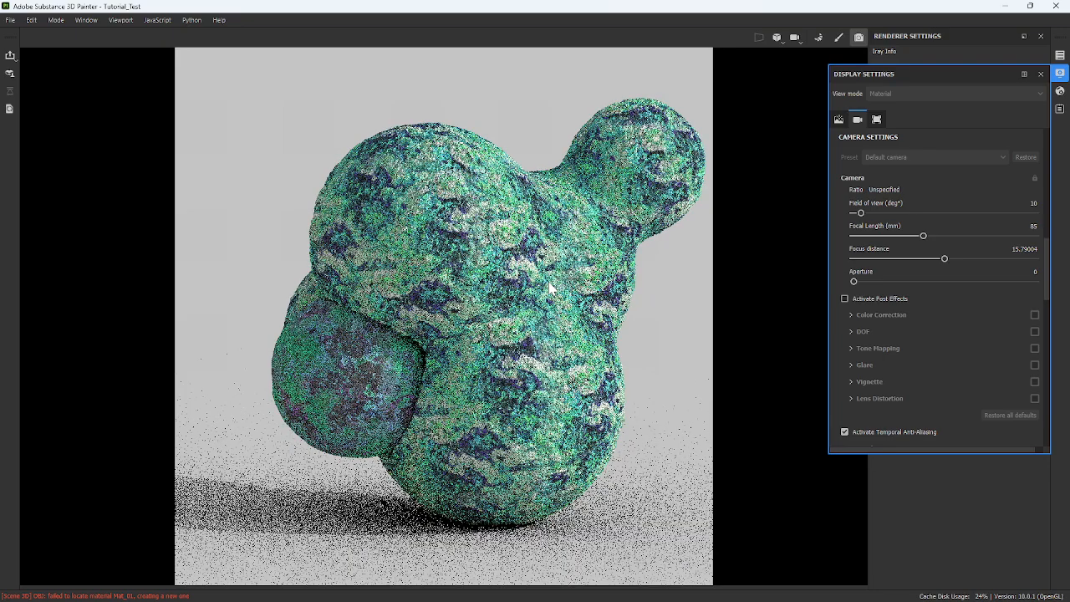
pyautogui.moveTo(861, 213); pyautogui.dragTo(990, 245)
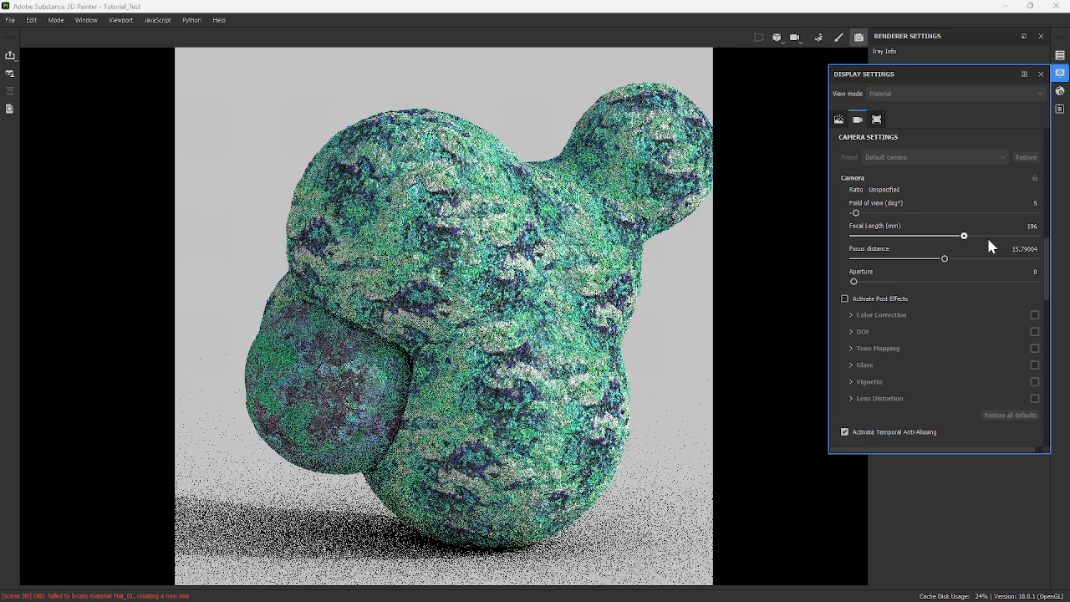
# - Try longer camera focal lengths of 474 and 421 mm, keeping the whole model in frame
pyautogui.click(1029, 235)
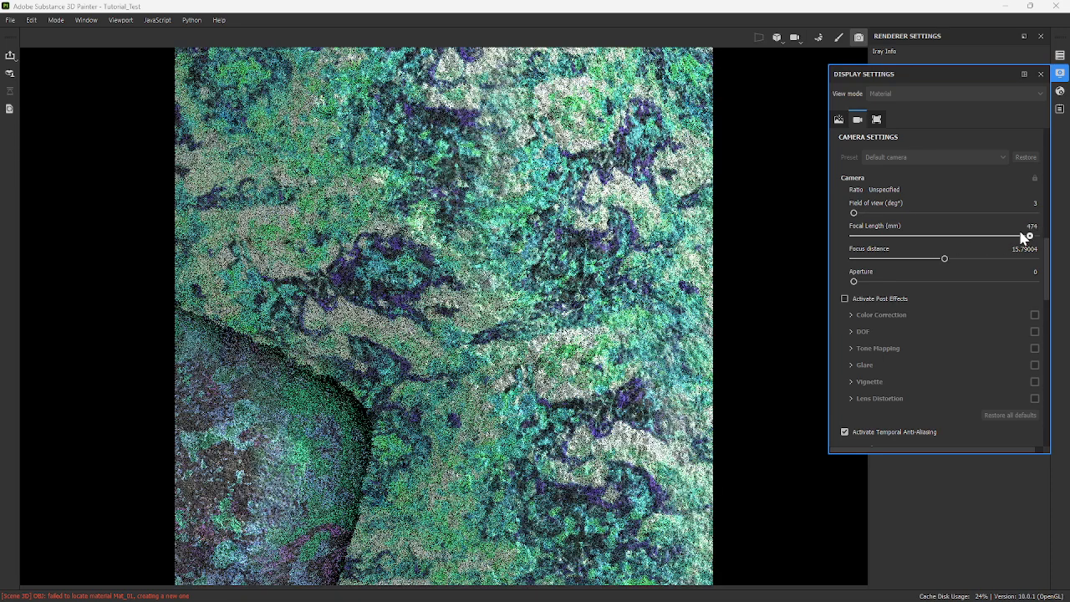
pyautogui.moveTo(1029, 235); pyautogui.dragTo(1016, 235)
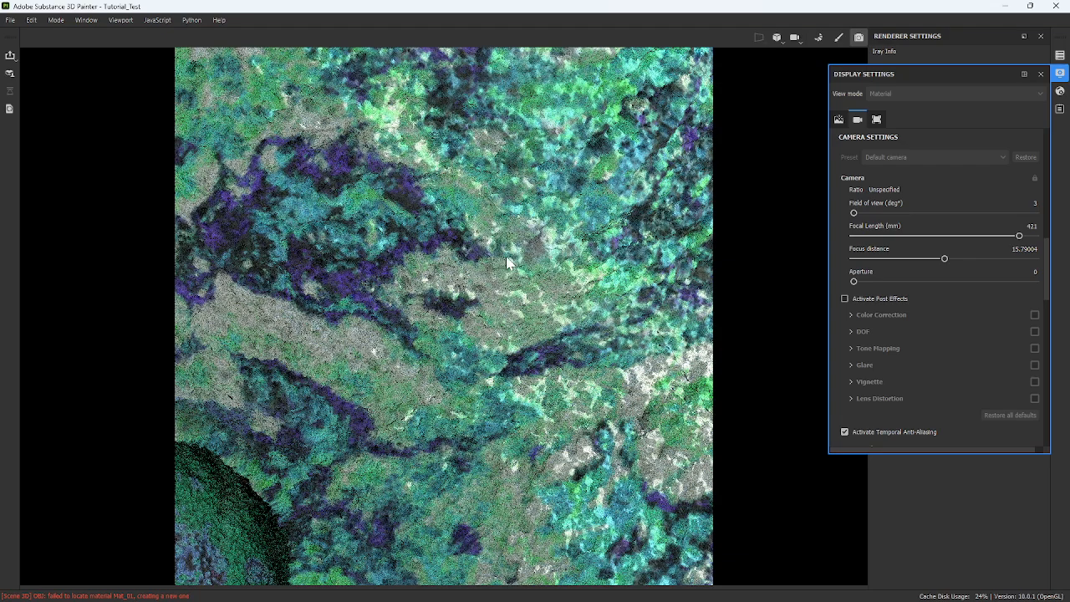
pyautogui.scroll(-5, 494, 266)
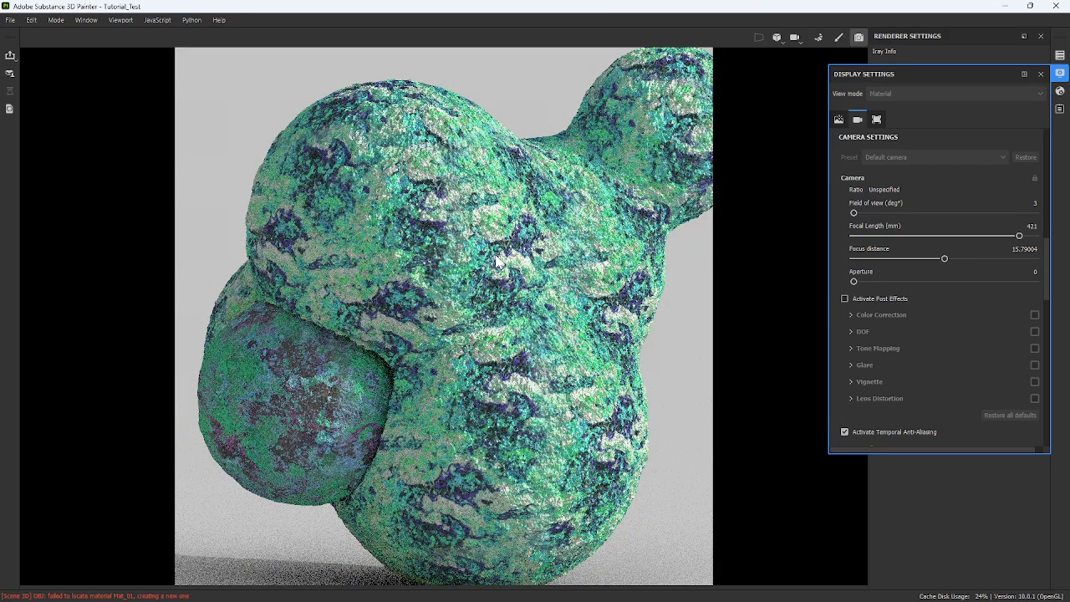
pyautogui.scroll(-6, 497, 262)
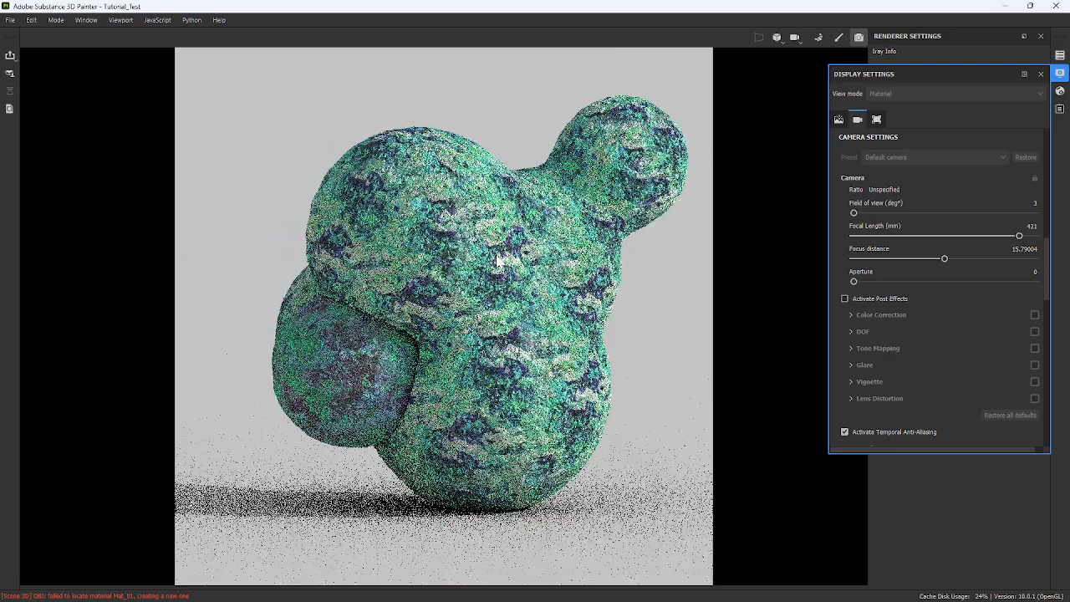
pyautogui.scroll(6, 483, 270)
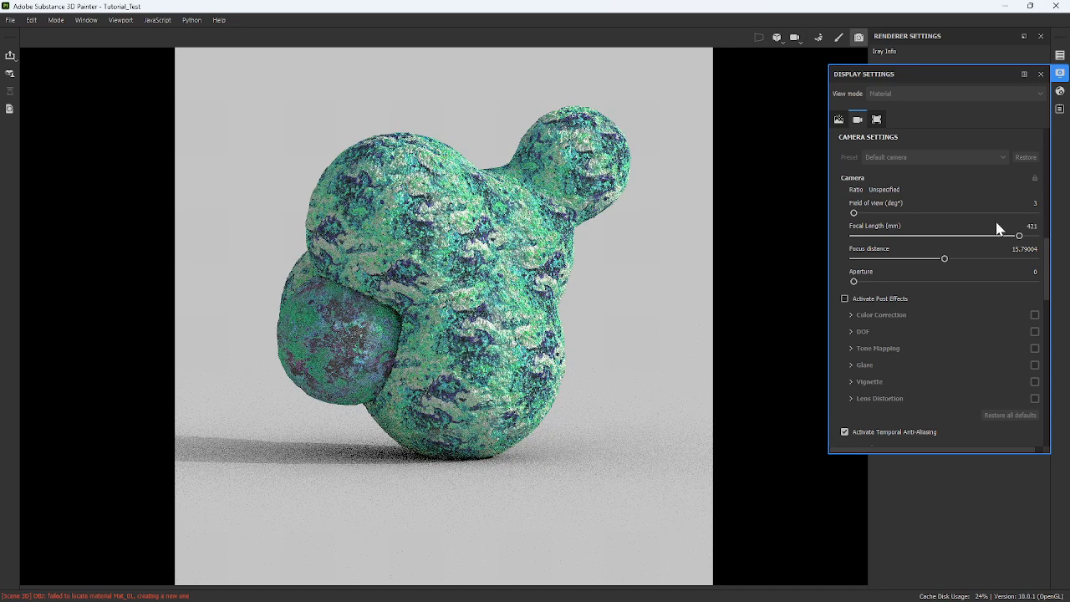
# - Set the camera's focal length to 400 mm and fit the whole model within the square render frame
pyautogui.click(1033, 225)
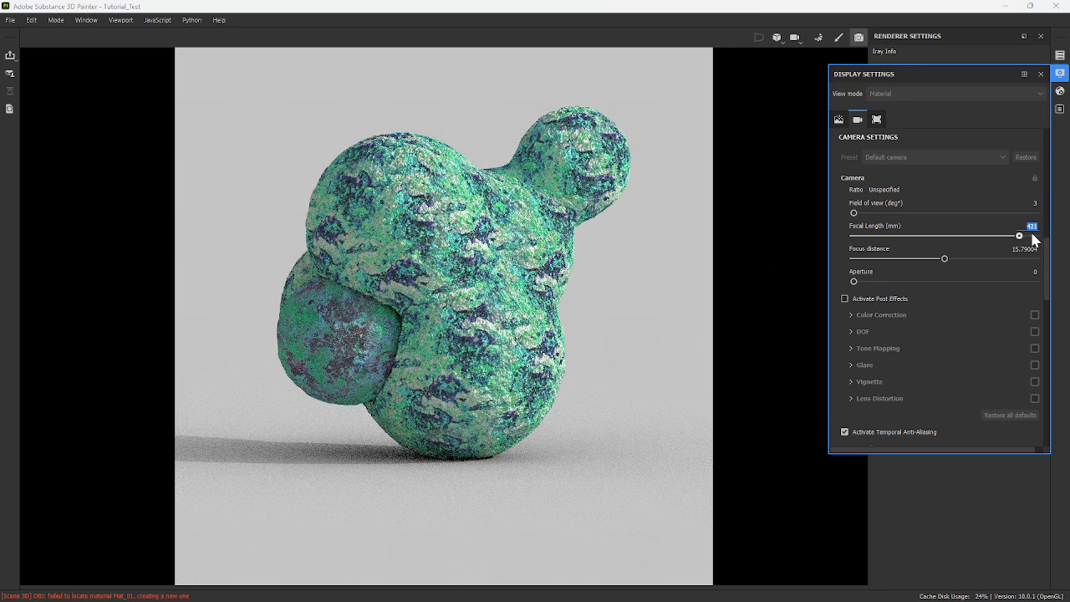
pyautogui.write('400')
pyautogui.press('Return')
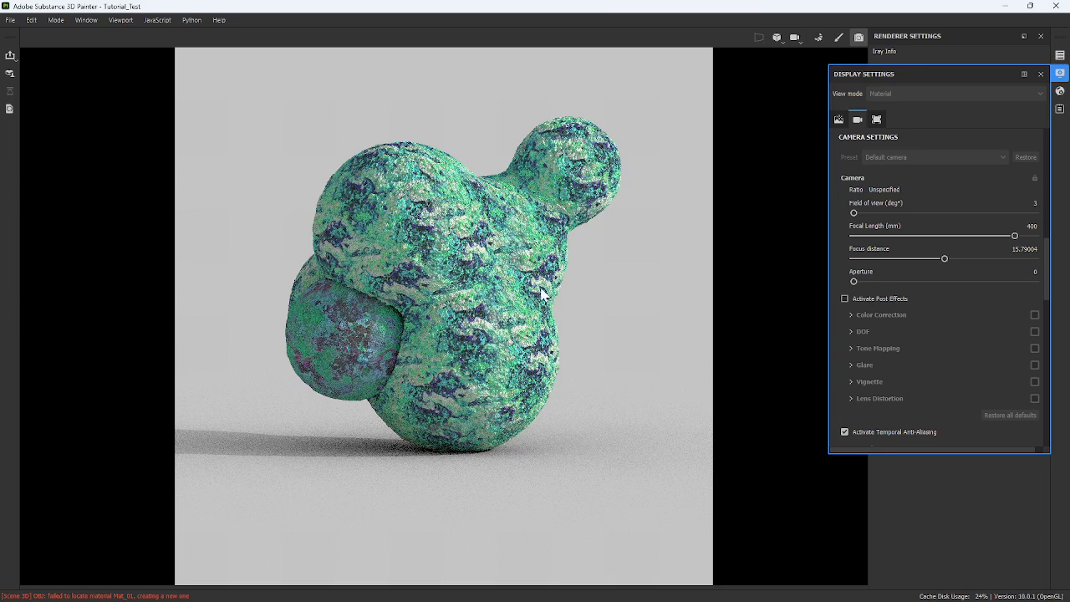
pyautogui.scroll(5, 569, 306)
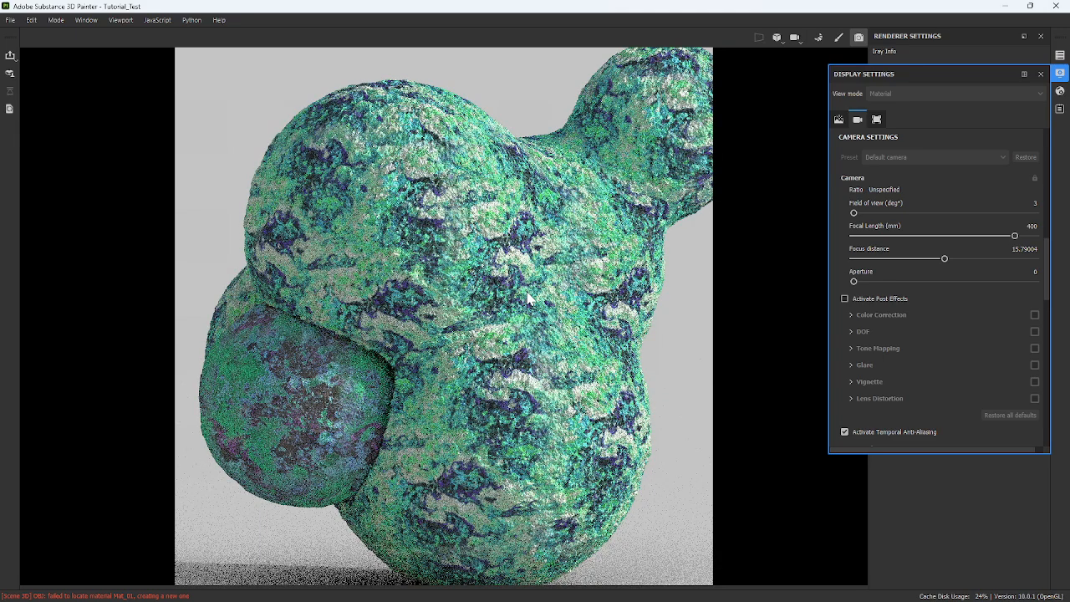
pyautogui.scroll(-3, 527, 299)
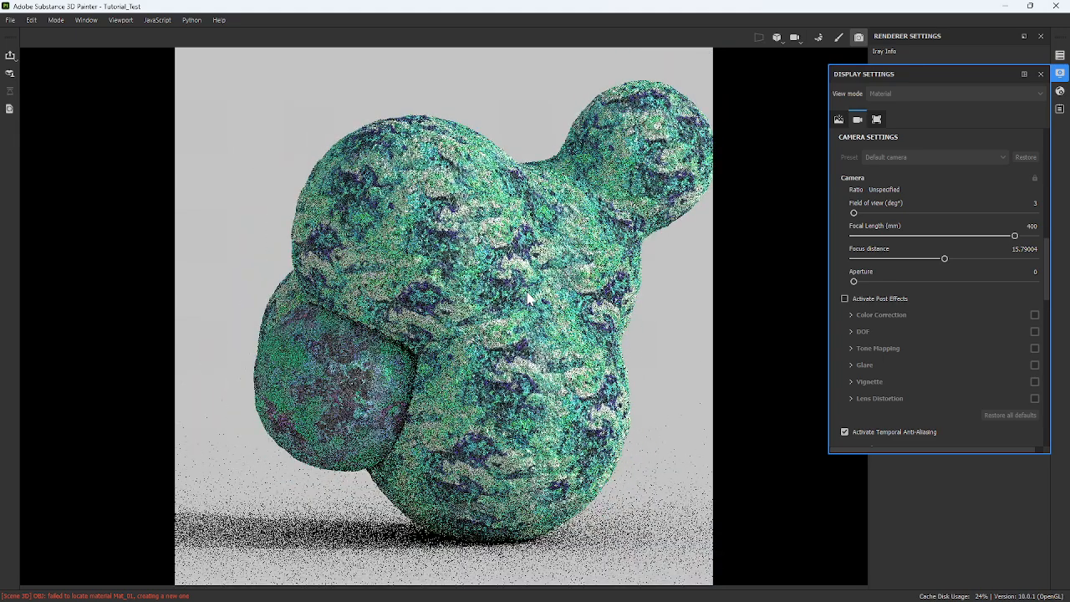
pyautogui.scroll(-2, 527, 299)
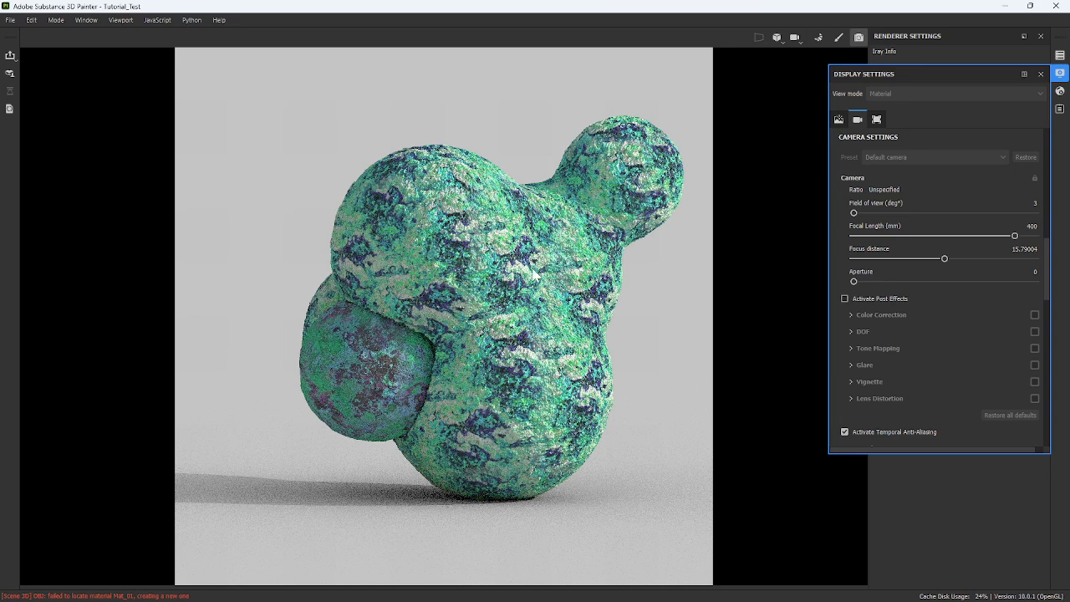
# - Switch to the Test folder on the desktop and open Render_01.jpg in Photoshop
pyautogui.click(1014, 7)
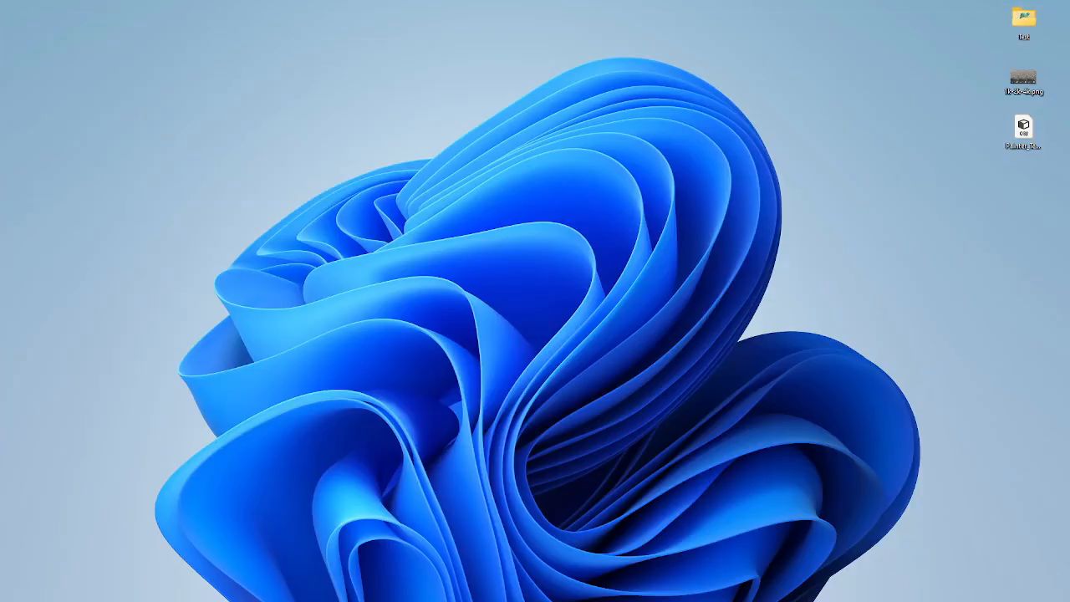
pyautogui.doubleClick(1024, 19)
pyautogui.click(547, 337)
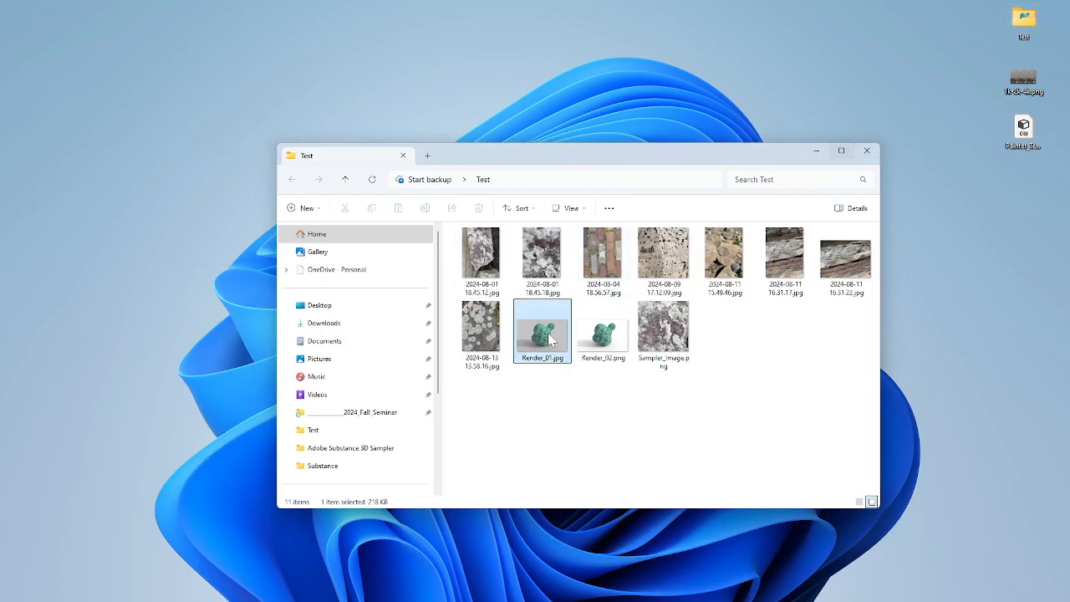
pyautogui.rightClick(547, 336)
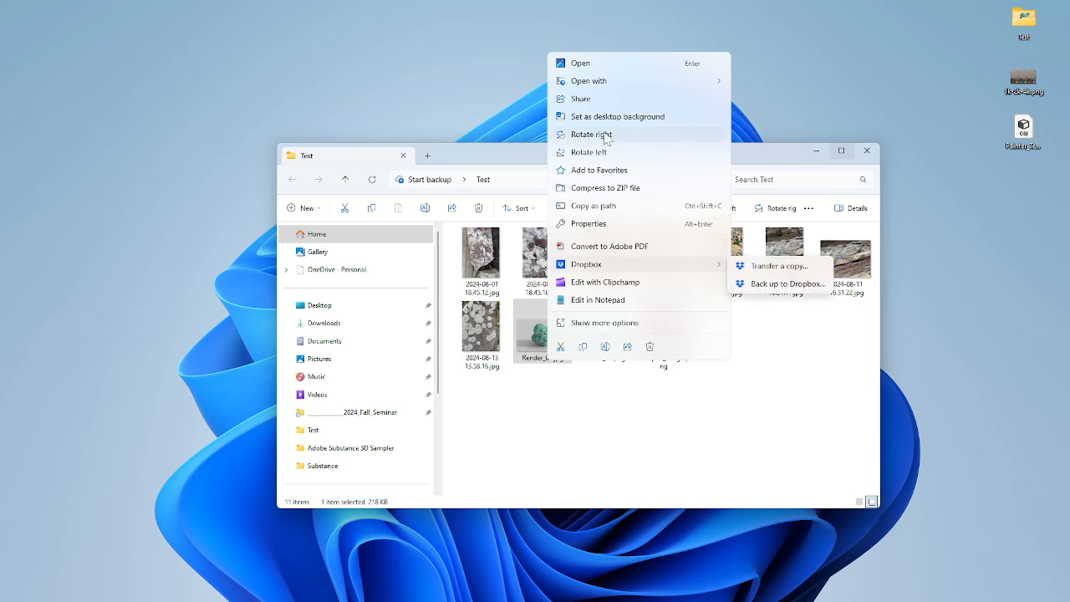
pyautogui.click(820, 108)
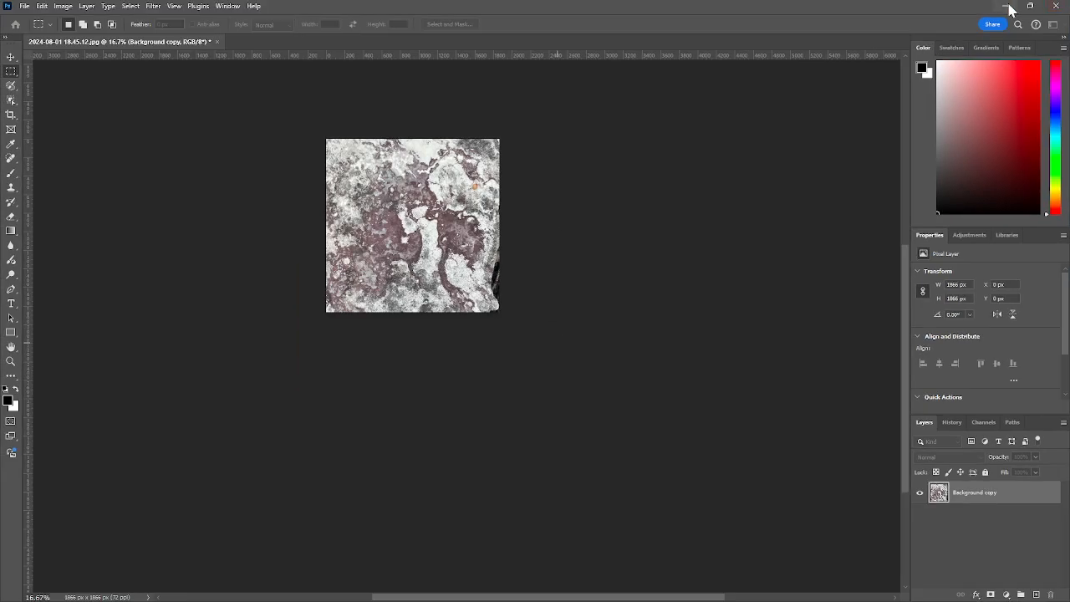
# - Return to the Test folder and open Render_02.png in Photoshop as well
pyautogui.click(1005, 6)
pyautogui.click(606, 338)
pyautogui.rightClick(606, 341)
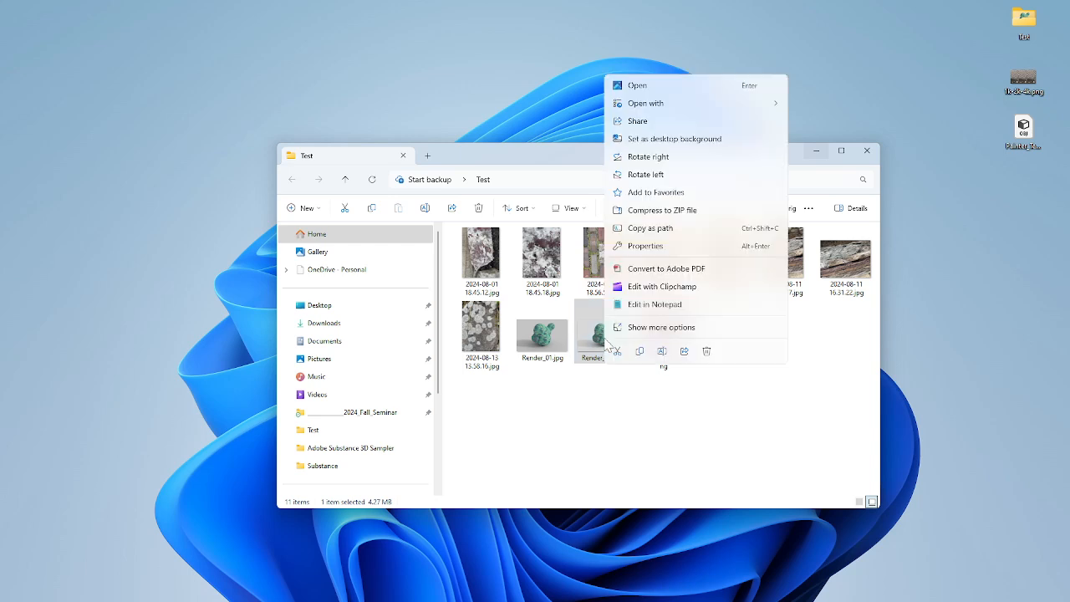
pyautogui.moveTo(661, 272)
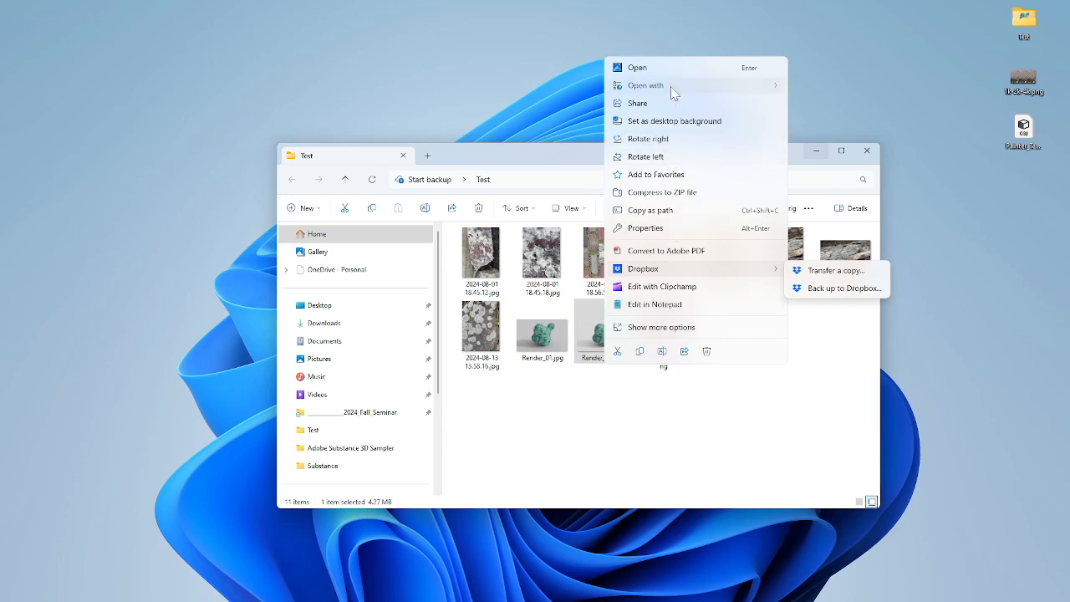
pyautogui.moveTo(674, 87)
pyautogui.click(846, 104)
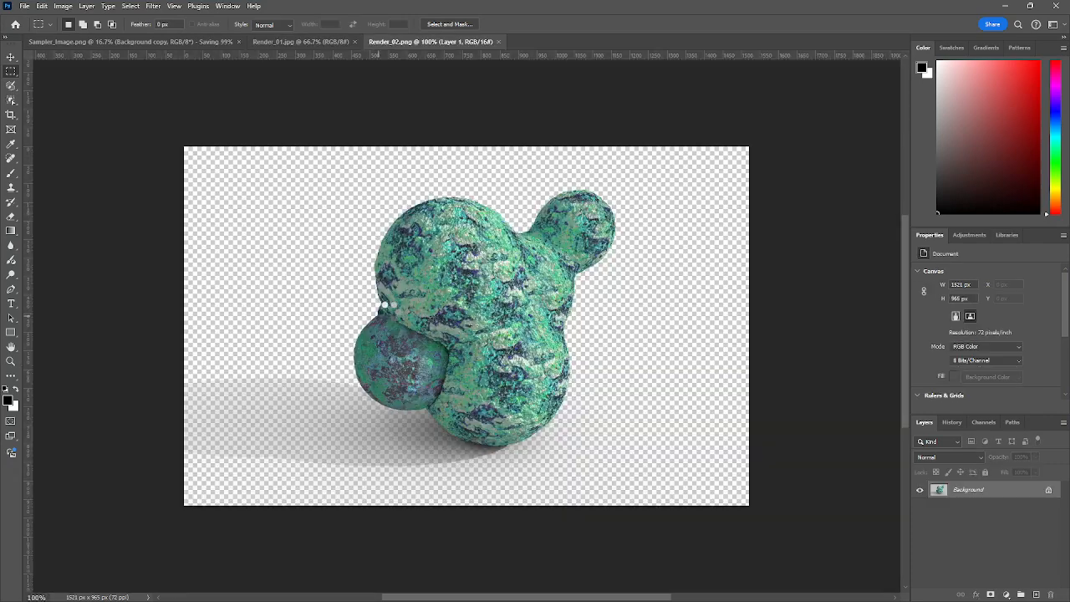
# - Compare the two renders, and paste the whole Render_01.jpg image into Render_02.png as a new layer
pyautogui.click(249, 44)
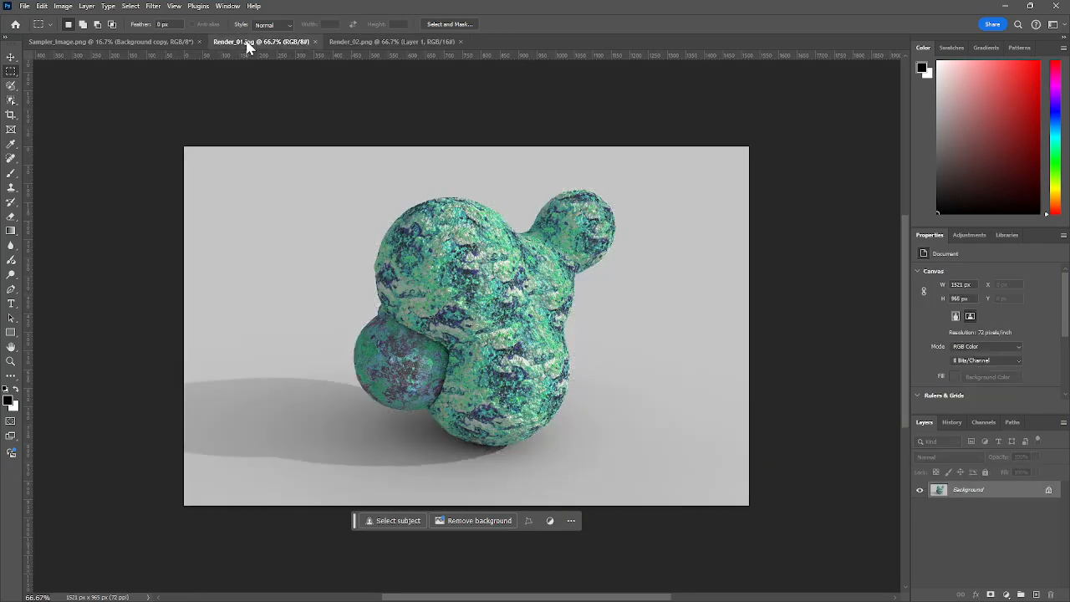
pyautogui.click(375, 46)
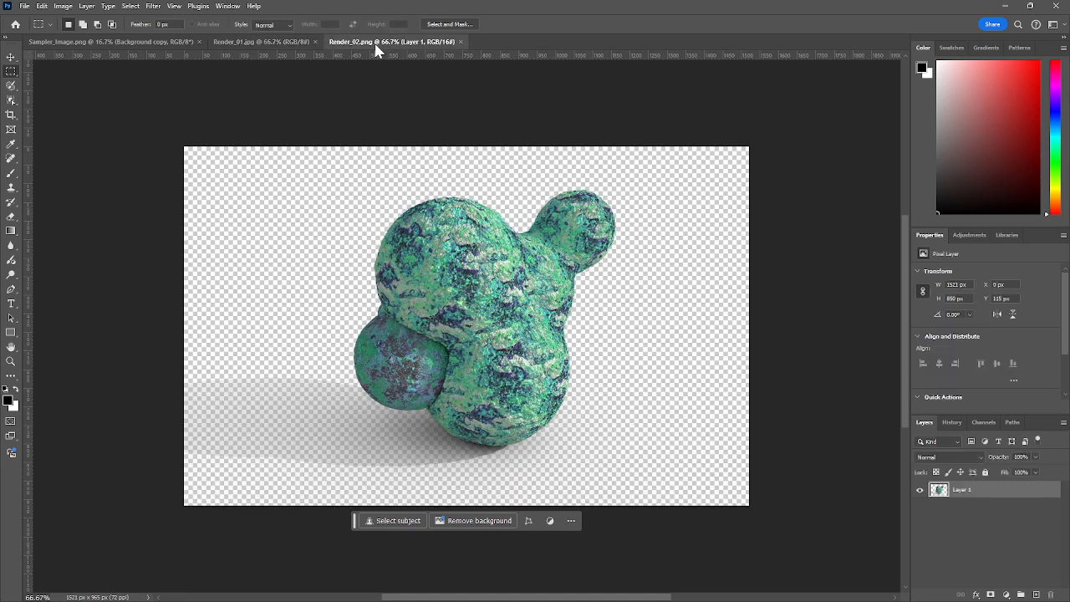
pyautogui.click(323, 43)
pyautogui.hotkey('ctrl', 'a')
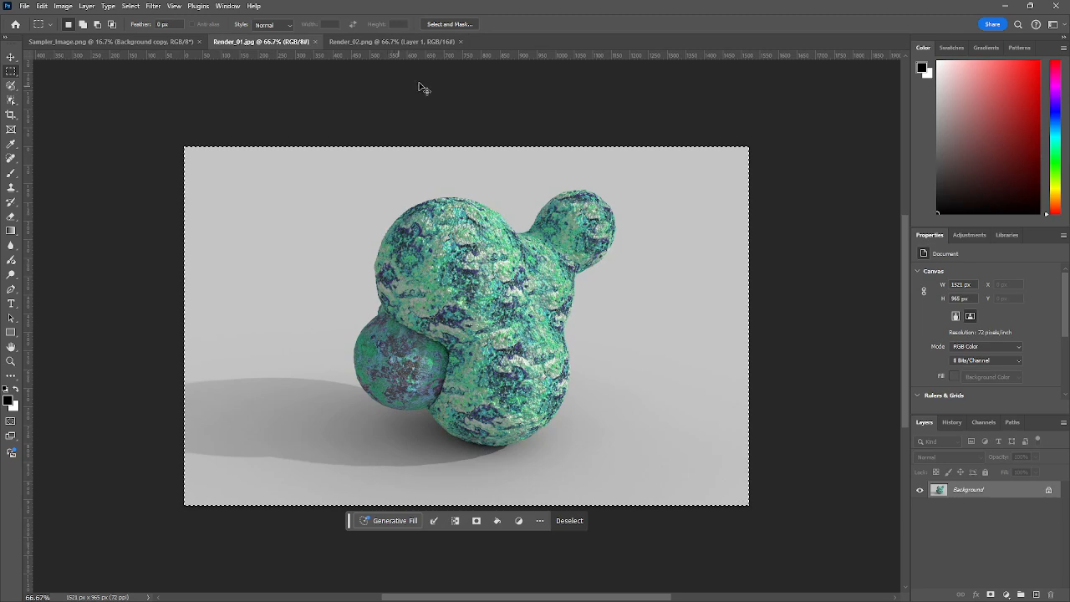
pyautogui.hotkey('ctrl', 'c')
pyautogui.click(430, 42)
pyautogui.hotkey('ctrl', 'v')
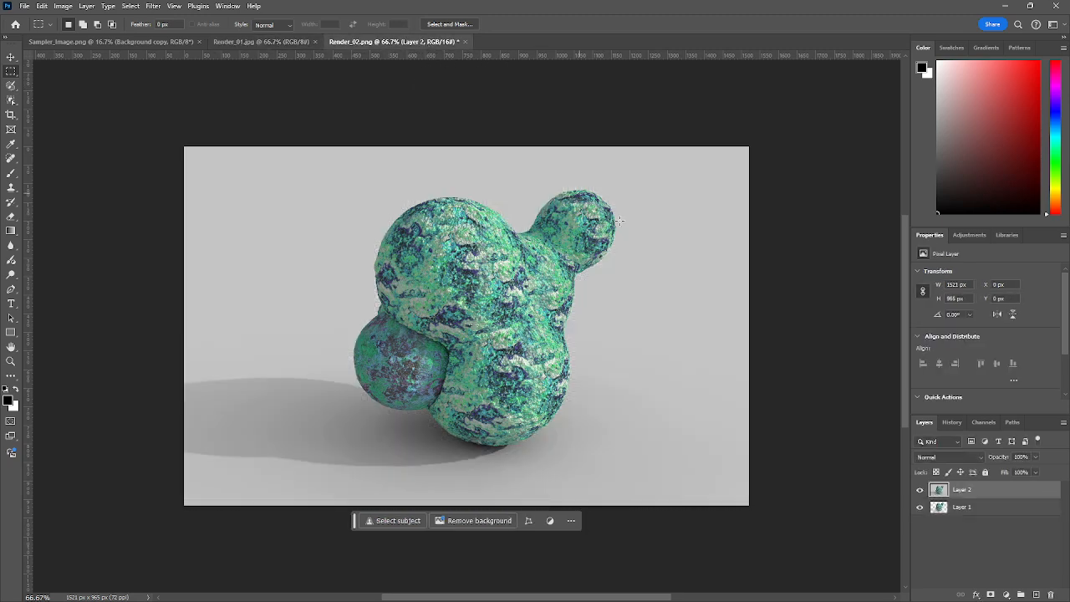
# - Move Layer 2 beneath Layer 1 in the layer stack and select Layer 1
pyautogui.moveTo(1021, 500); pyautogui.dragTo(1011, 518)
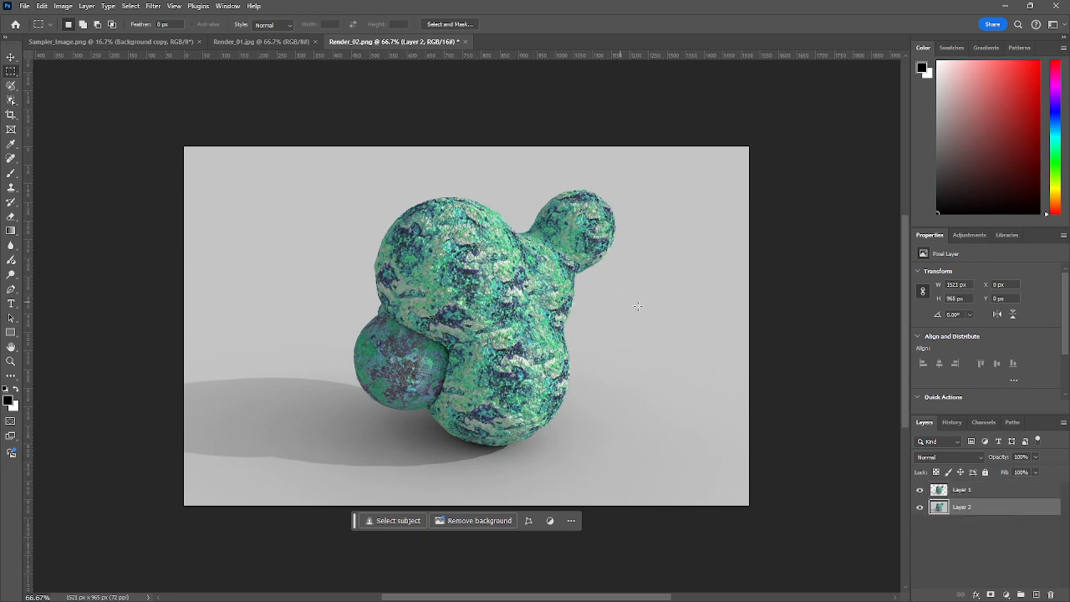
pyautogui.click(960, 492)
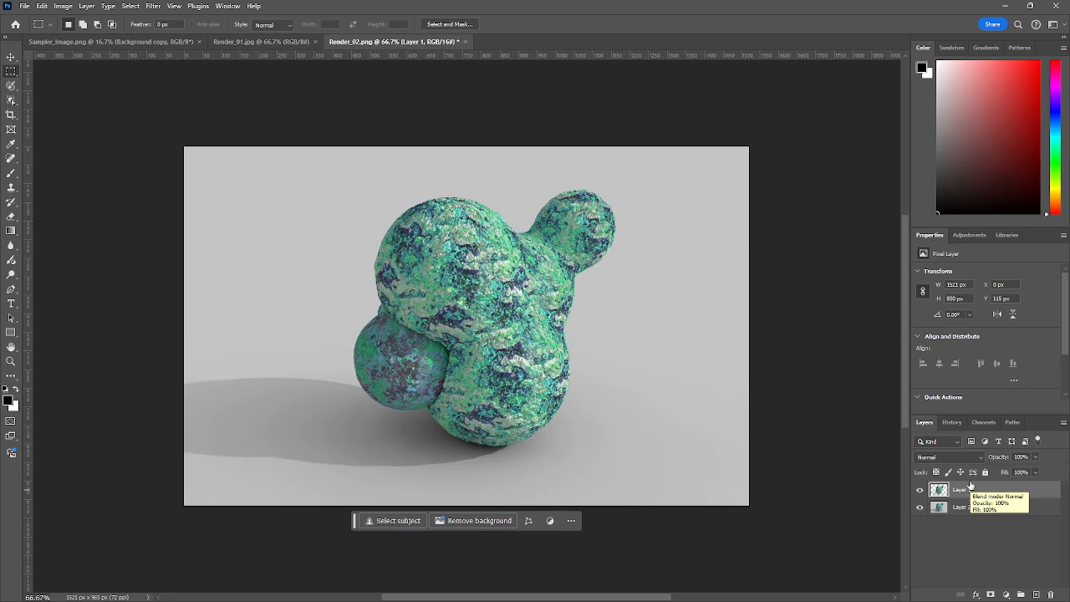
# - Add a new layer directly above Layer 2 and fill it with the white background color
pyautogui.click(968, 508)
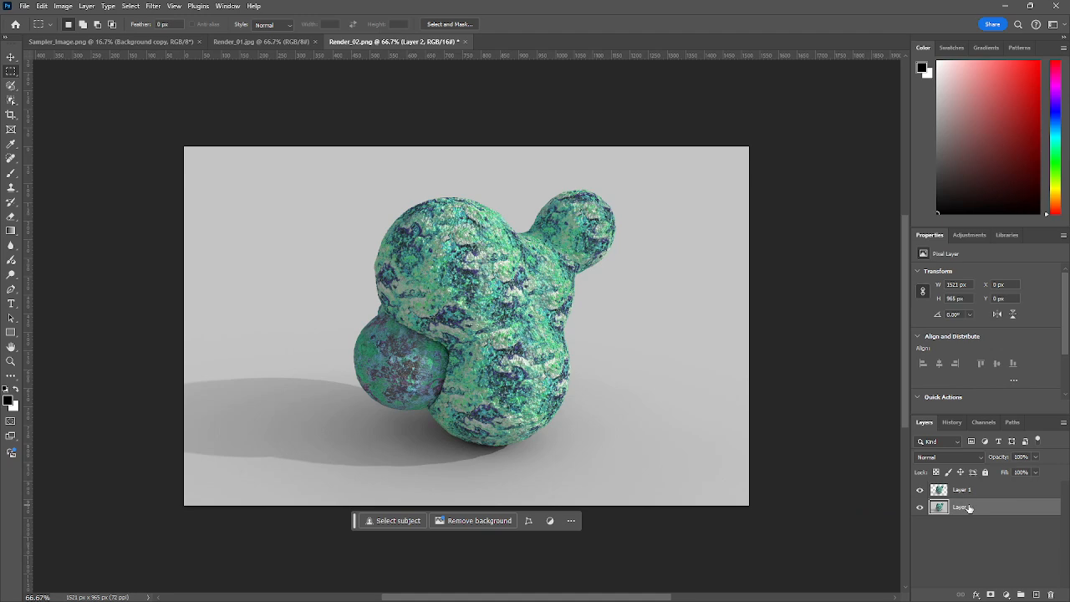
pyautogui.click(1036, 595)
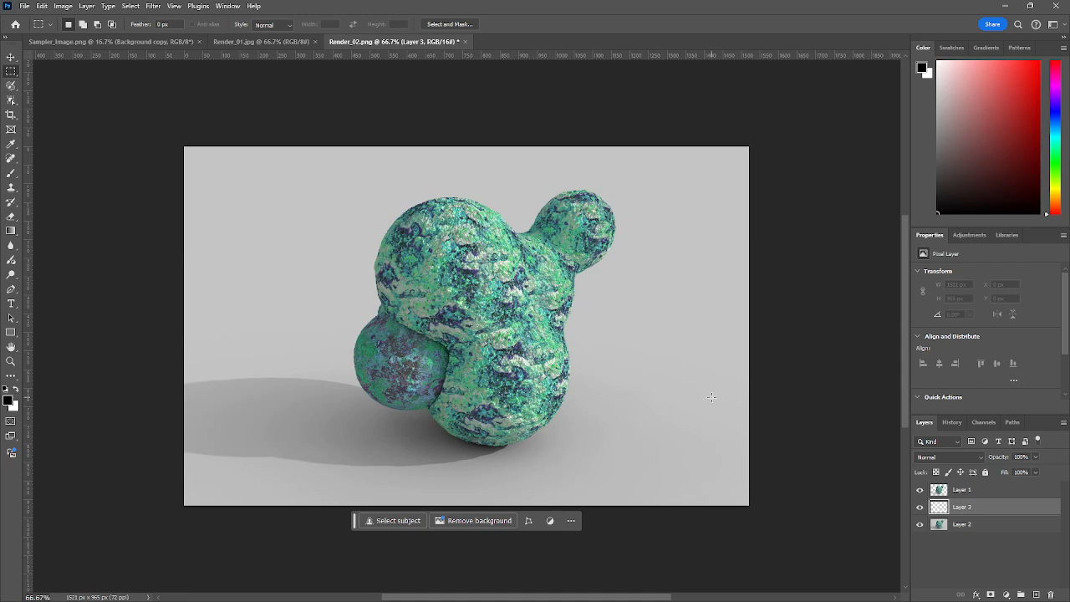
pyautogui.press('i')
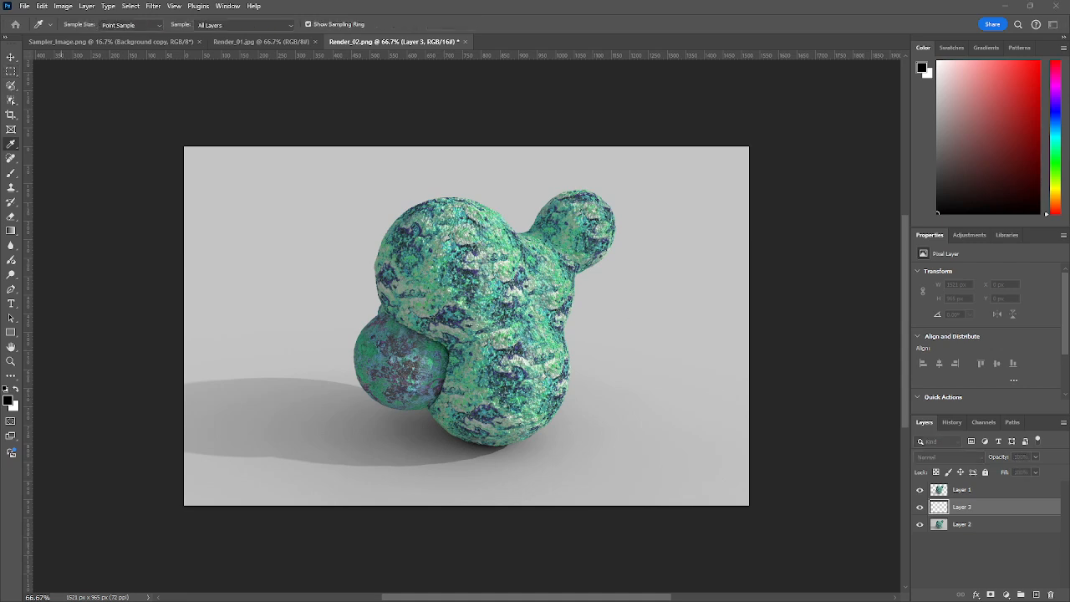
pyautogui.hotkey('shift', 'F5')
pyautogui.click(431, 247)
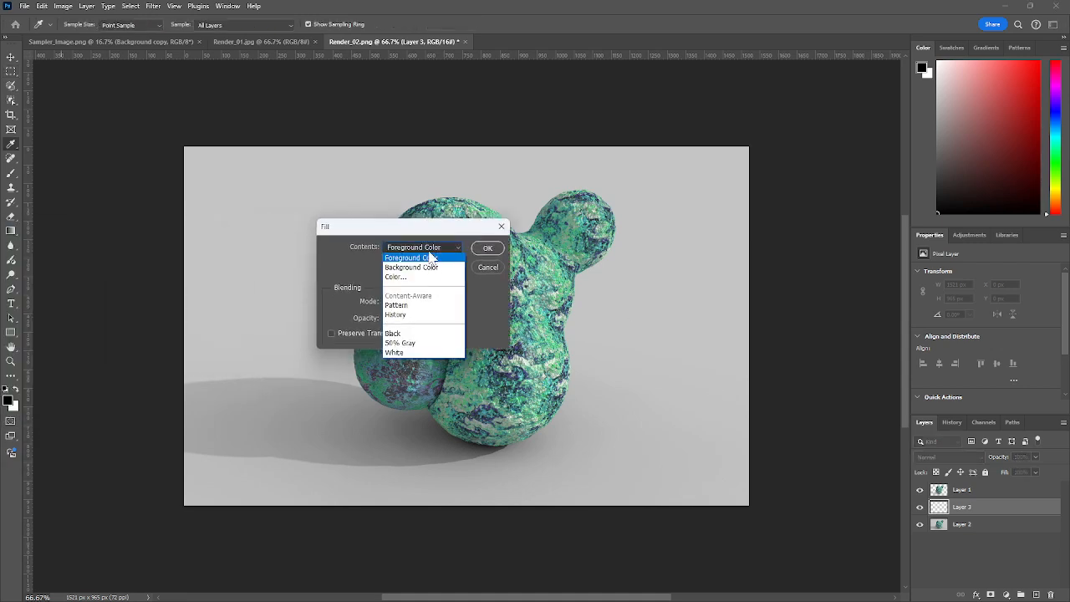
pyautogui.click(418, 267)
pyautogui.click(489, 249)
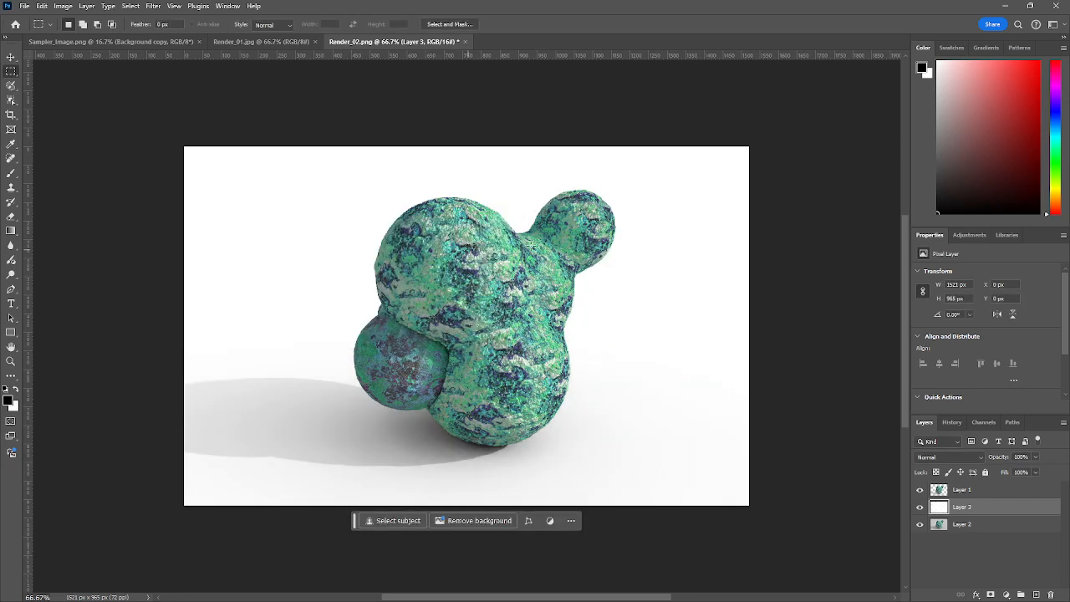
# - Move the white Layer 3 beneath Layer 2 and reduce Layer 2's opacity to 26%
pyautogui.moveTo(986, 506); pyautogui.dragTo(980, 534)
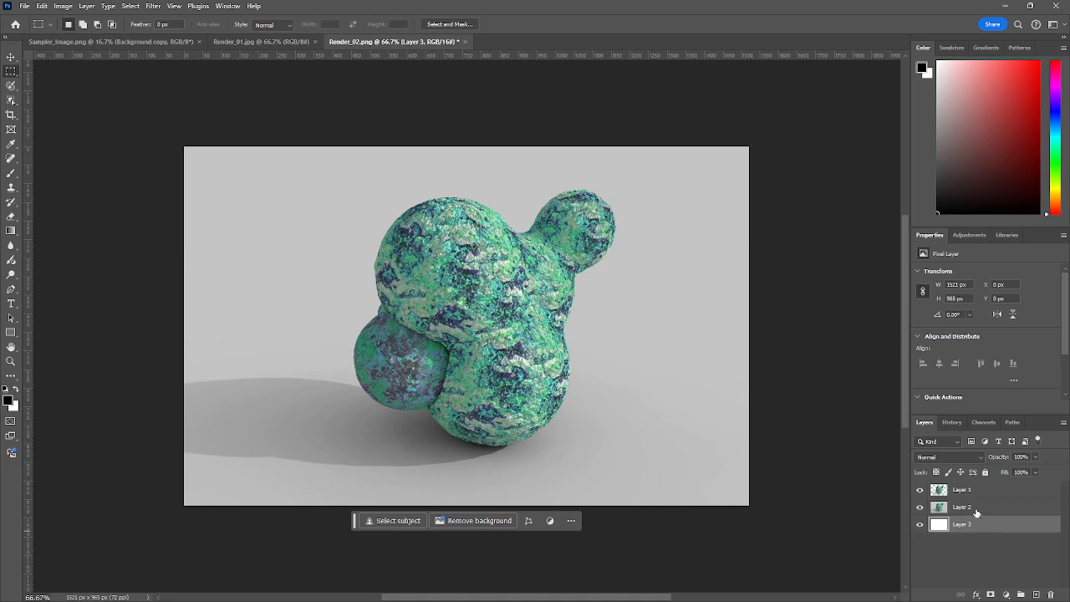
pyautogui.click(977, 514)
pyautogui.click(1036, 457)
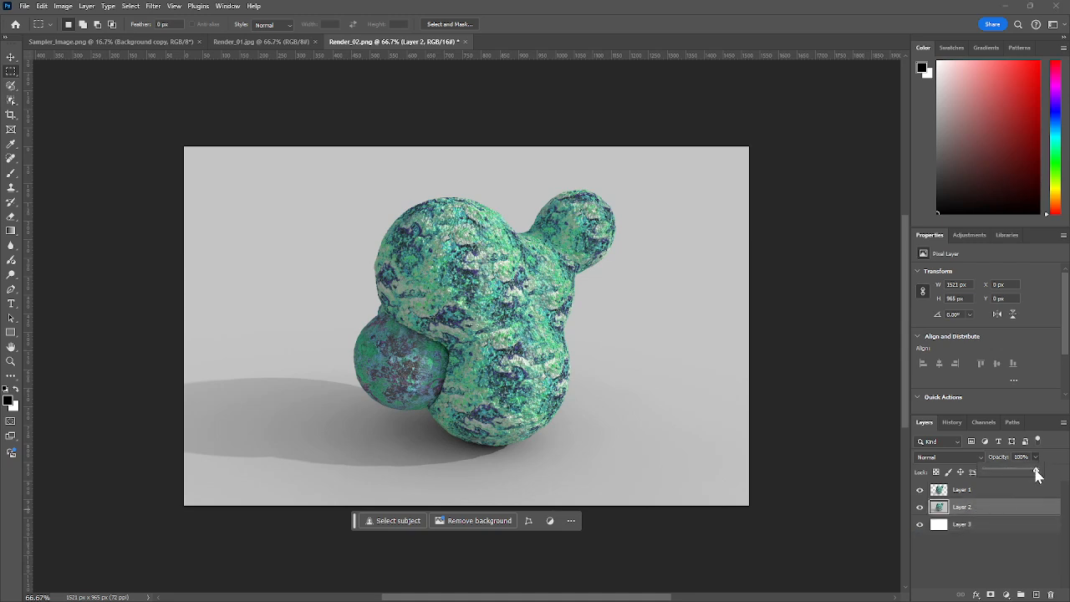
pyautogui.moveTo(1037, 472); pyautogui.dragTo(1000, 474)
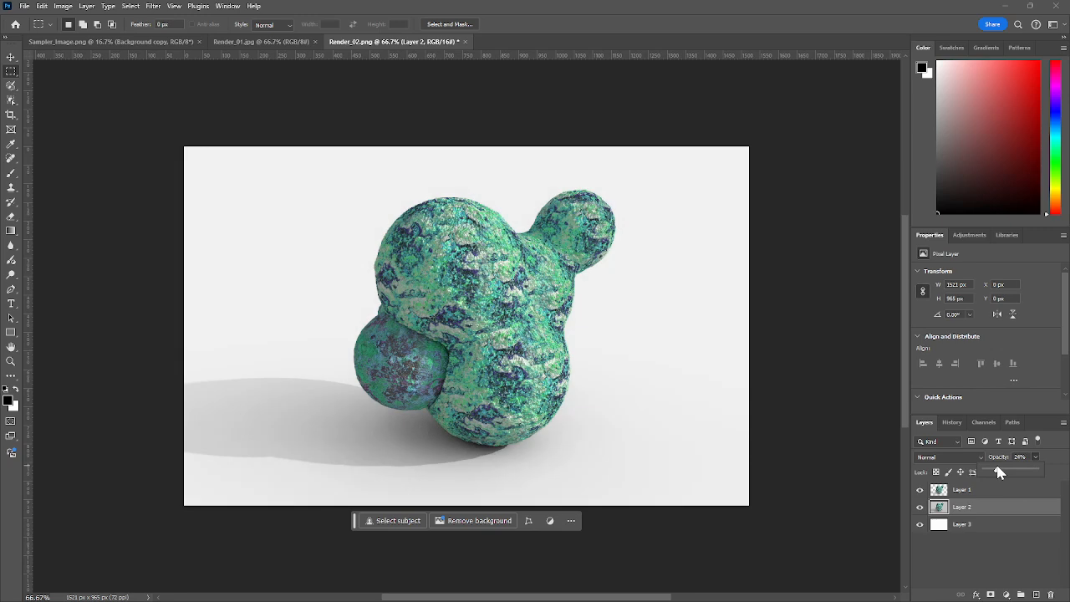
# - Add a Hue/Saturation adjustment layer above Layer 1 and set its hue to +95
pyautogui.click(964, 491)
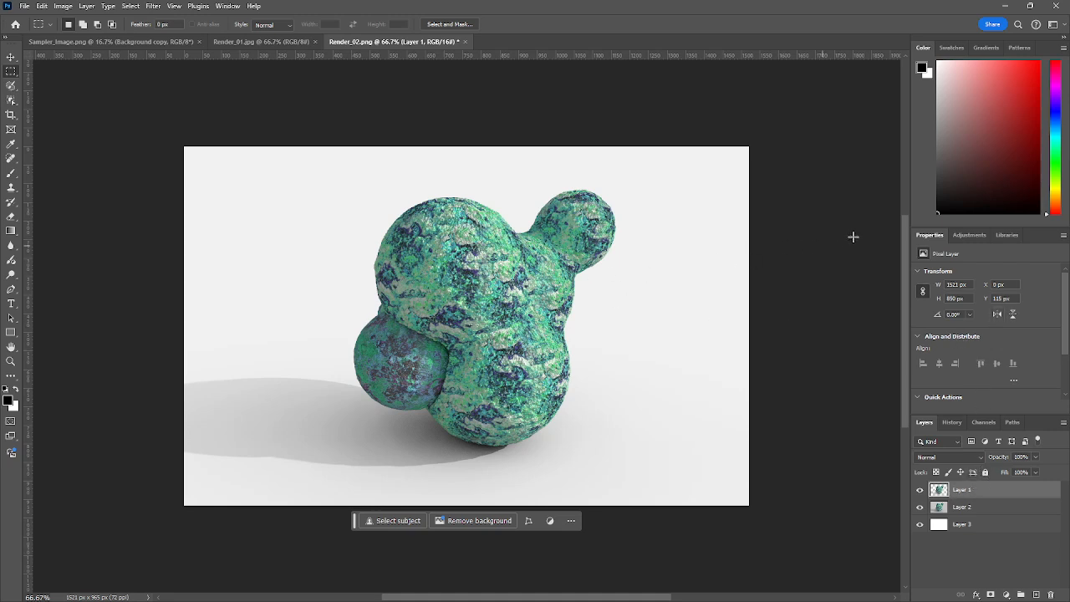
pyautogui.click(970, 236)
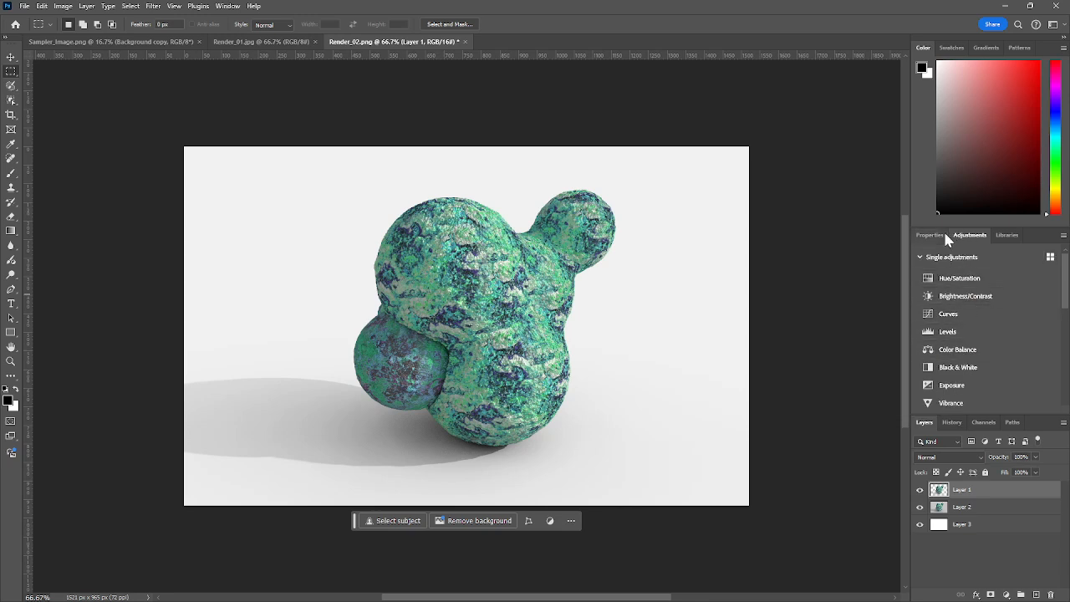
pyautogui.click(973, 284)
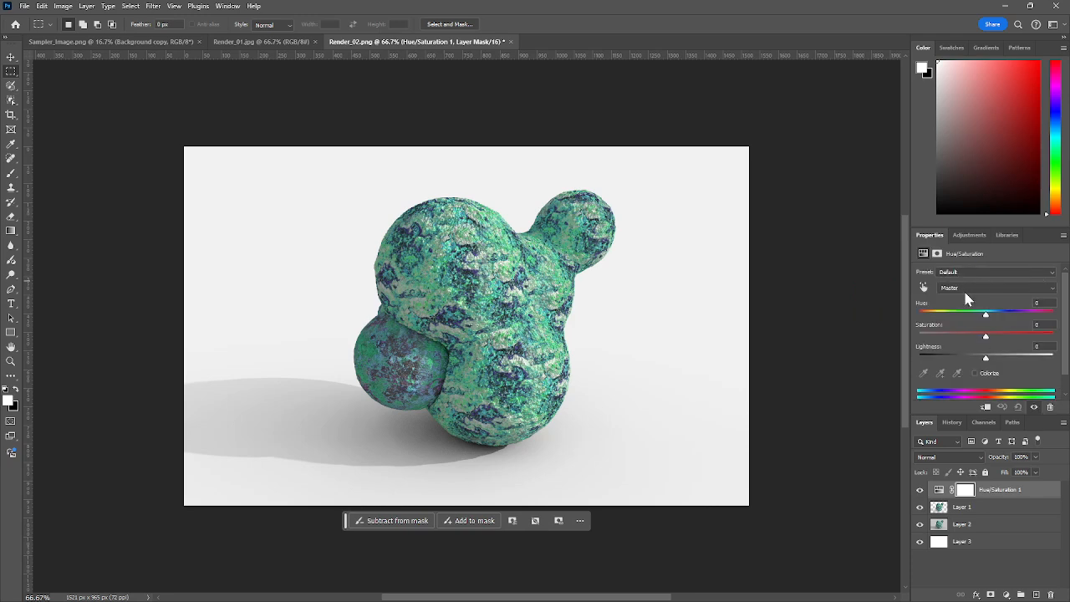
pyautogui.moveTo(987, 315); pyautogui.dragTo(1021, 318)
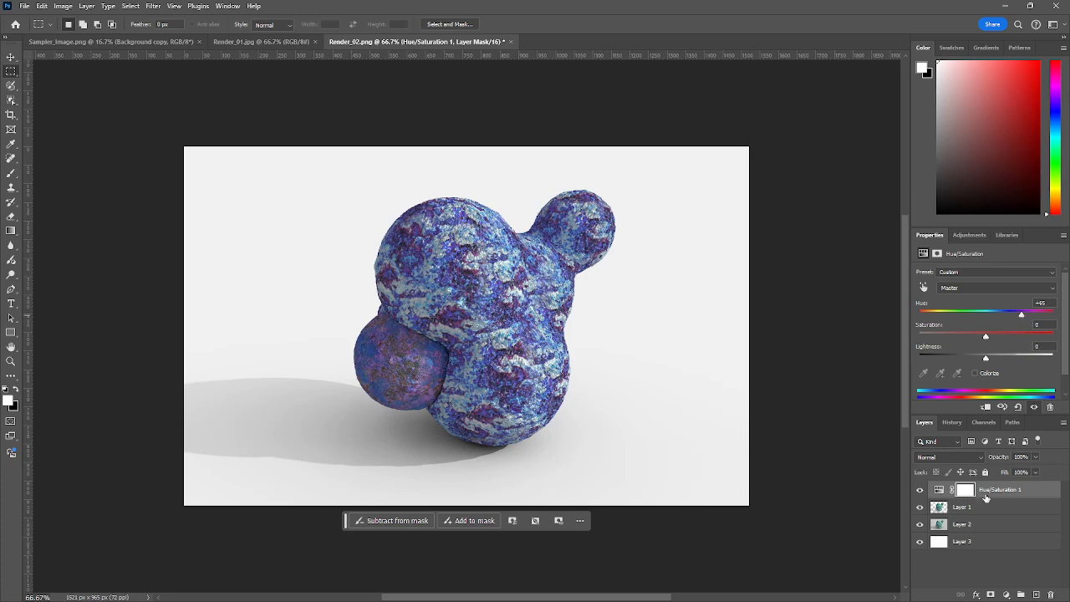
# - Duplicate Layer 1 and place the copy directly beneath the original layer
pyautogui.click(921, 508)
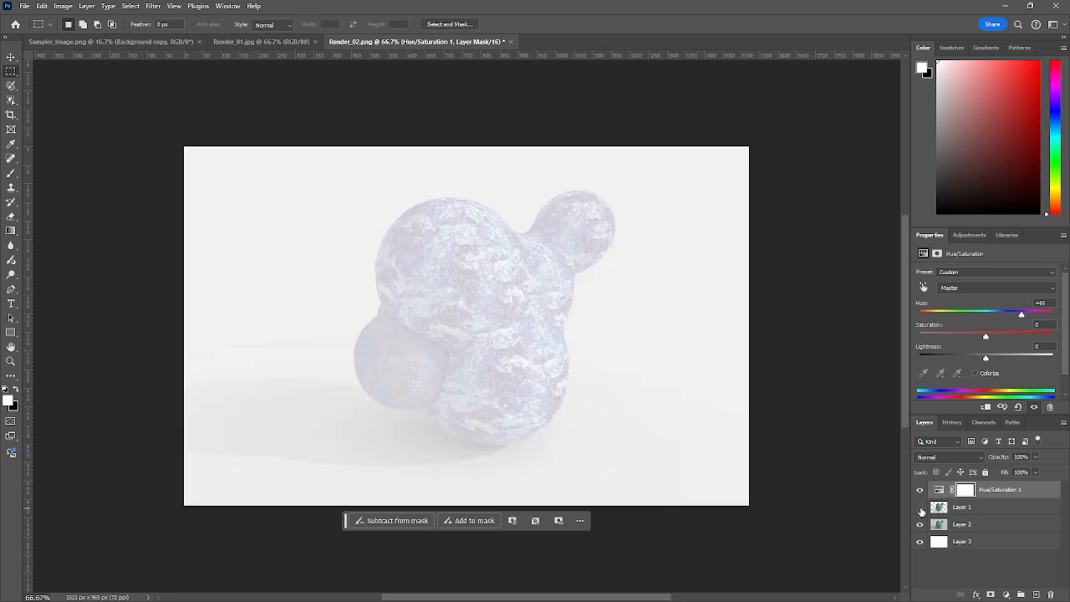
pyautogui.click(921, 508)
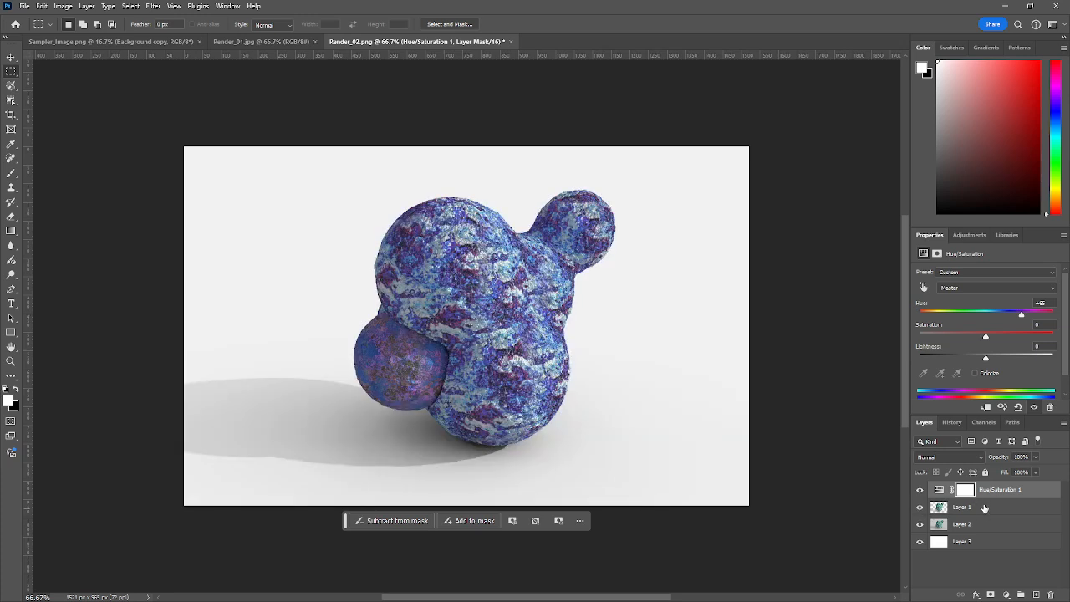
pyautogui.rightClick(984, 508)
pyautogui.click(995, 249)
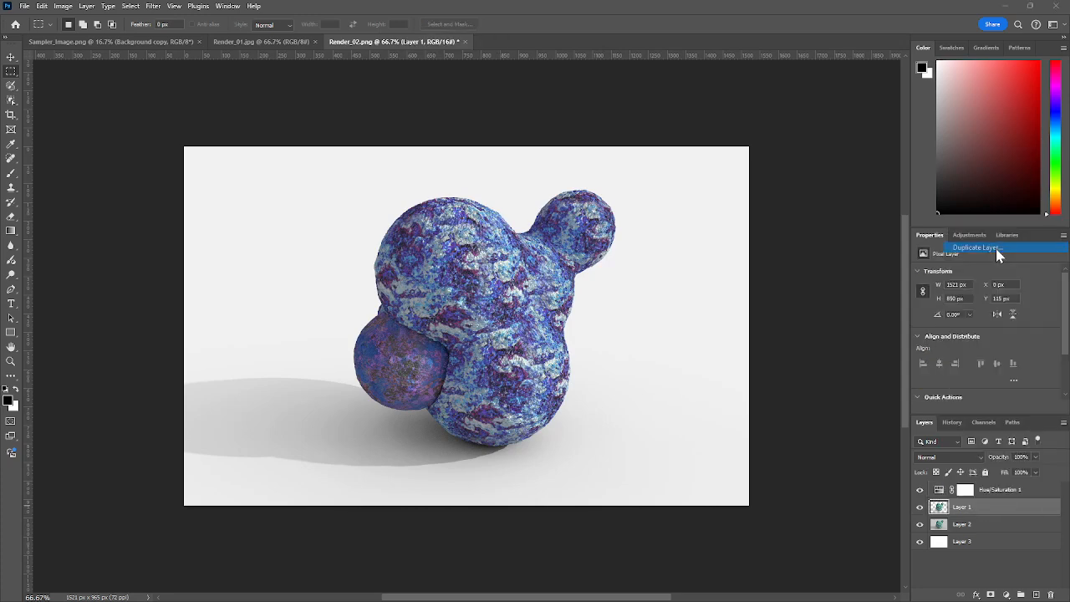
pyautogui.click(646, 163)
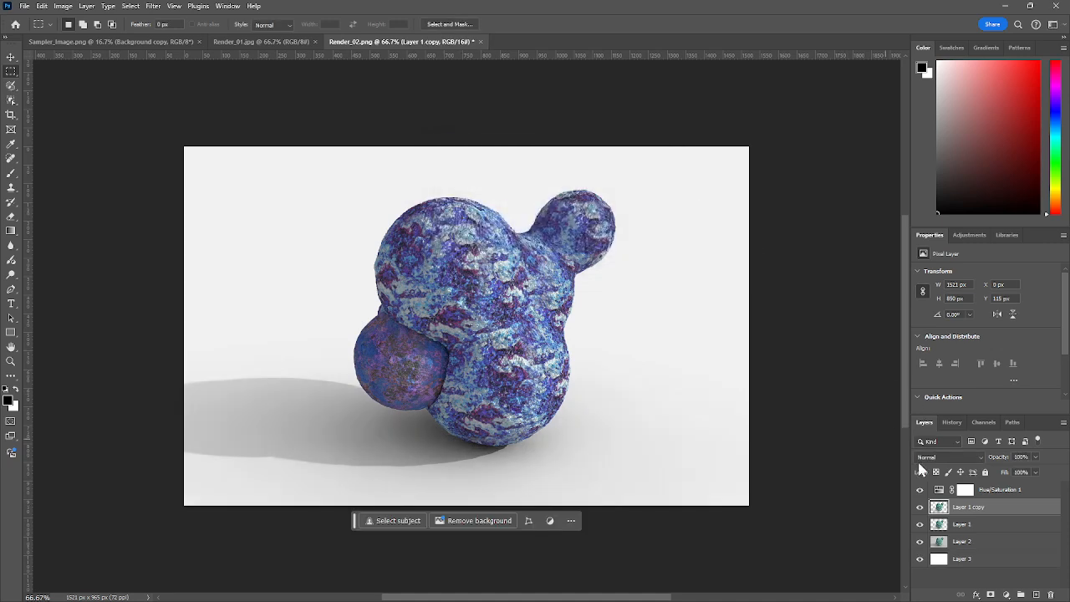
pyautogui.moveTo(972, 513); pyautogui.dragTo(970, 535)
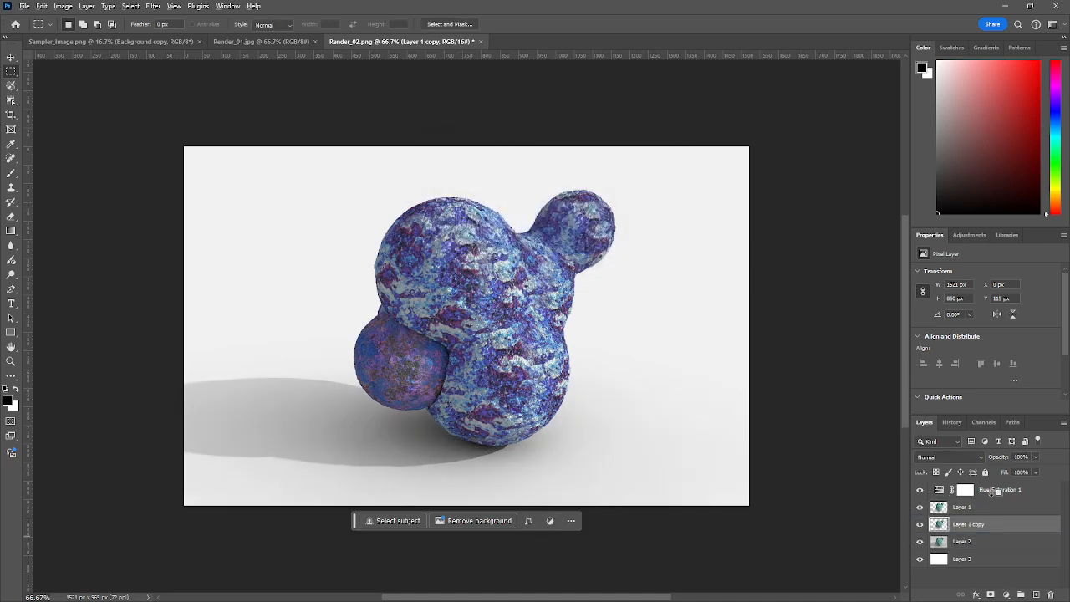
# - Clip the Hue/Saturation adjustment to Layer 1 and toggle that layer's visibility to check the effect
pyautogui.keyDown('alt'); pyautogui.click(989, 498); pyautogui.keyUp('alt')
pyautogui.click(921, 507)
pyautogui.click(920, 508)
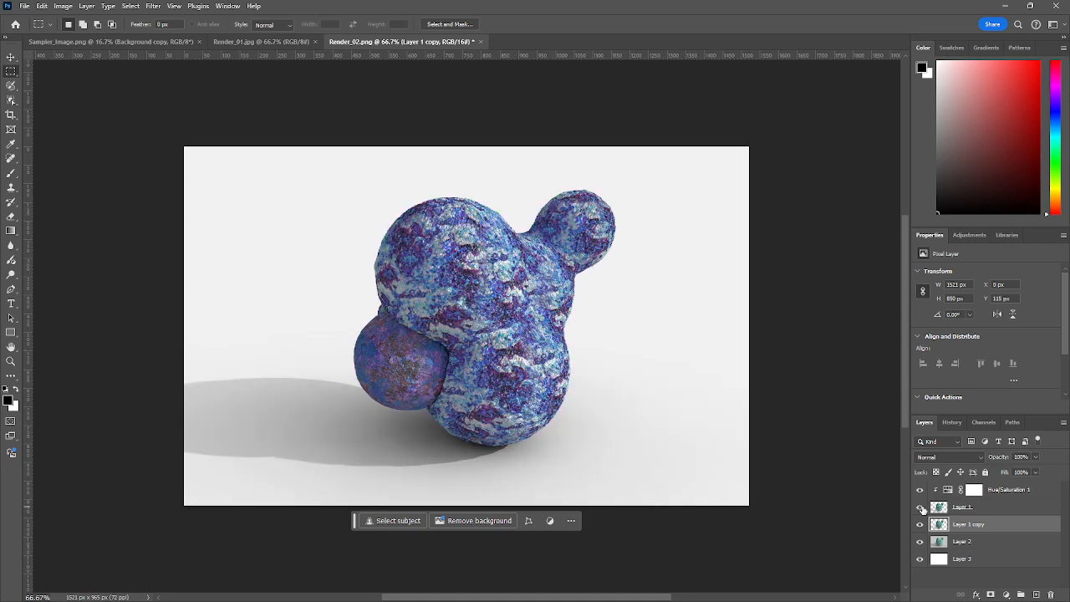
pyautogui.click(920, 507)
pyautogui.click(920, 508)
# - Move Layer 1 copy to the top of the stack and toggle its visibility to compare both color versions
pyautogui.moveTo(973, 526); pyautogui.dragTo(961, 492)
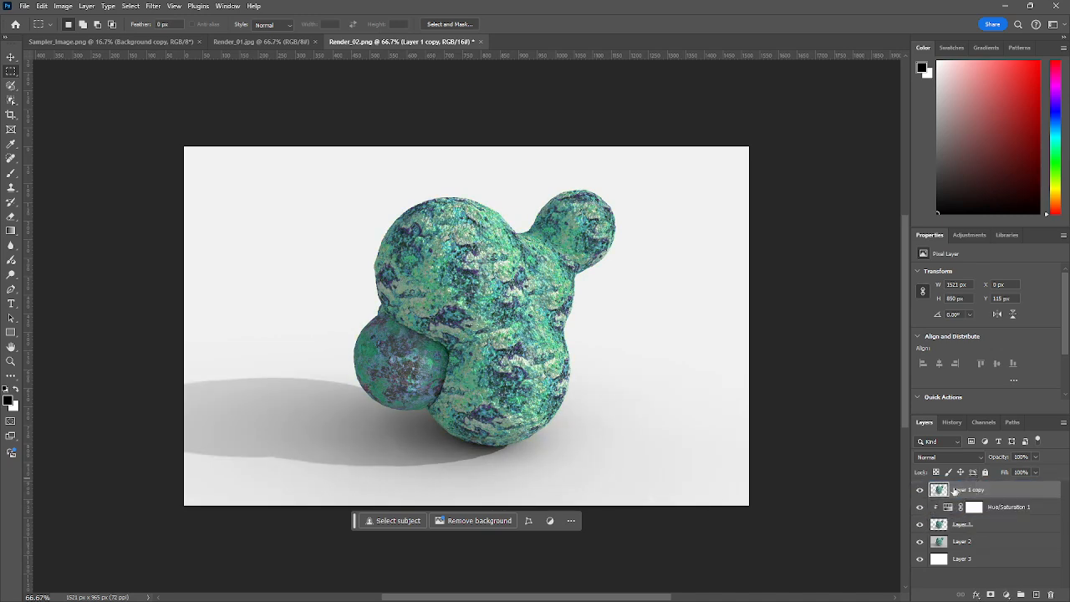
pyautogui.click(921, 490)
pyautogui.click(920, 490)
pyautogui.click(920, 491)
pyautogui.click(921, 491)
# - Try erasing parts of Layer 1 copy over the lower small sphere with the Eraser, including a larger brush, and undo the strokes
pyautogui.click(12, 217)
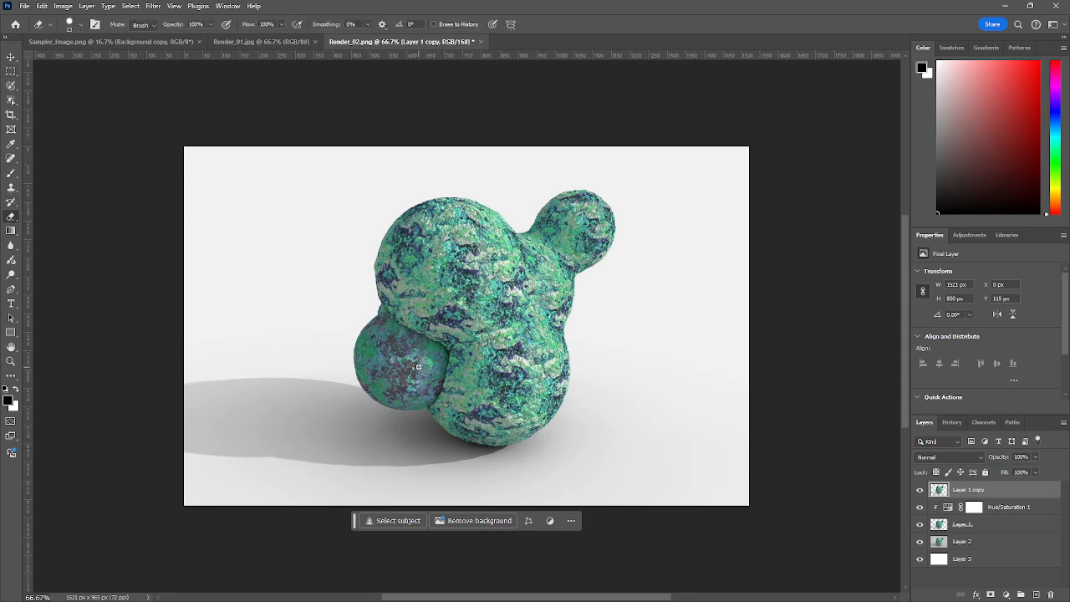
pyautogui.moveTo(418, 367)
pyautogui.mouseDown()
pyautogui.moveTo(372, 352)
pyautogui.moveTo(369, 328)
pyautogui.moveTo(411, 346)
pyautogui.moveTo(421, 389)
pyautogui.moveTo(445, 358)
pyautogui.moveTo(391, 326)
pyautogui.moveTo(407, 355)
pyautogui.mouseUp()
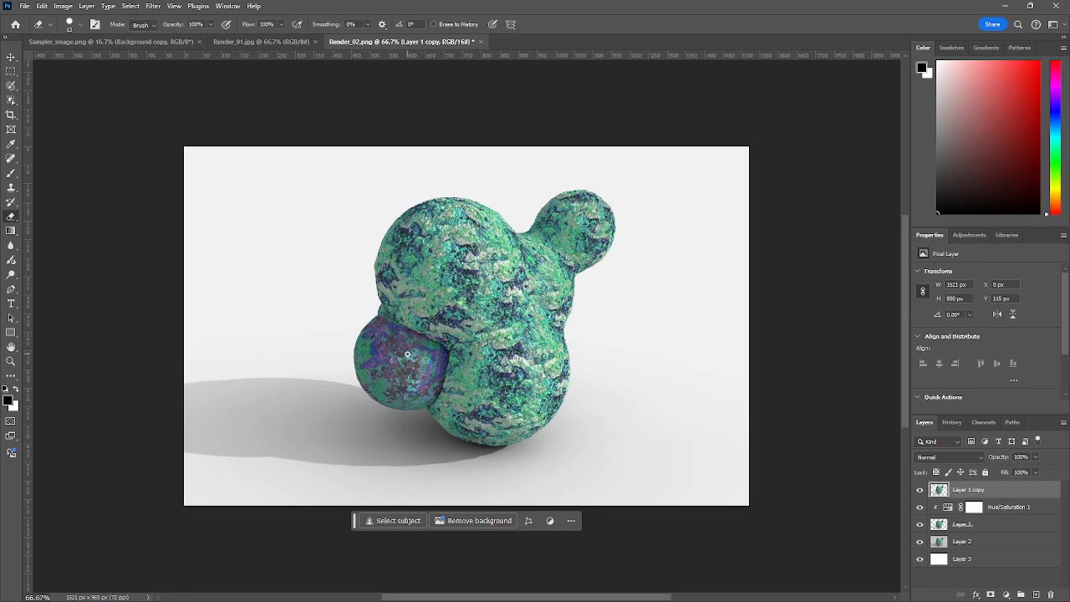
pyautogui.click(79, 25)
pyautogui.moveTo(79, 60); pyautogui.dragTo(75, 61)
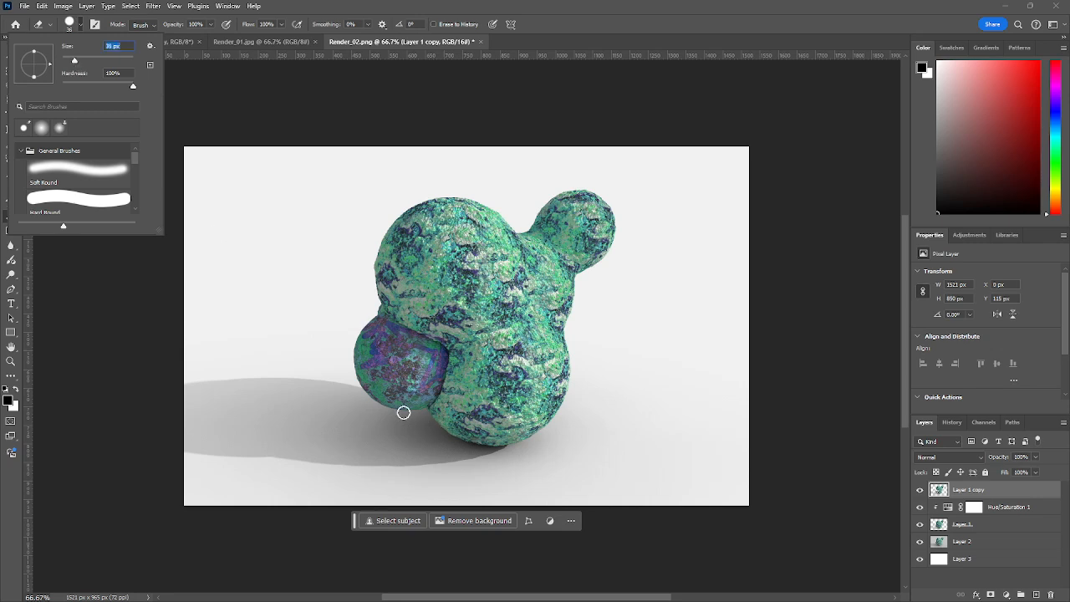
pyautogui.moveTo(387, 377)
pyautogui.mouseDown()
pyautogui.moveTo(368, 346)
pyautogui.moveTo(385, 399)
pyautogui.moveTo(424, 393)
pyautogui.moveTo(413, 356)
pyautogui.moveTo(419, 363)
pyautogui.mouseUp()
pyautogui.hotkey('ctrl', 'z')
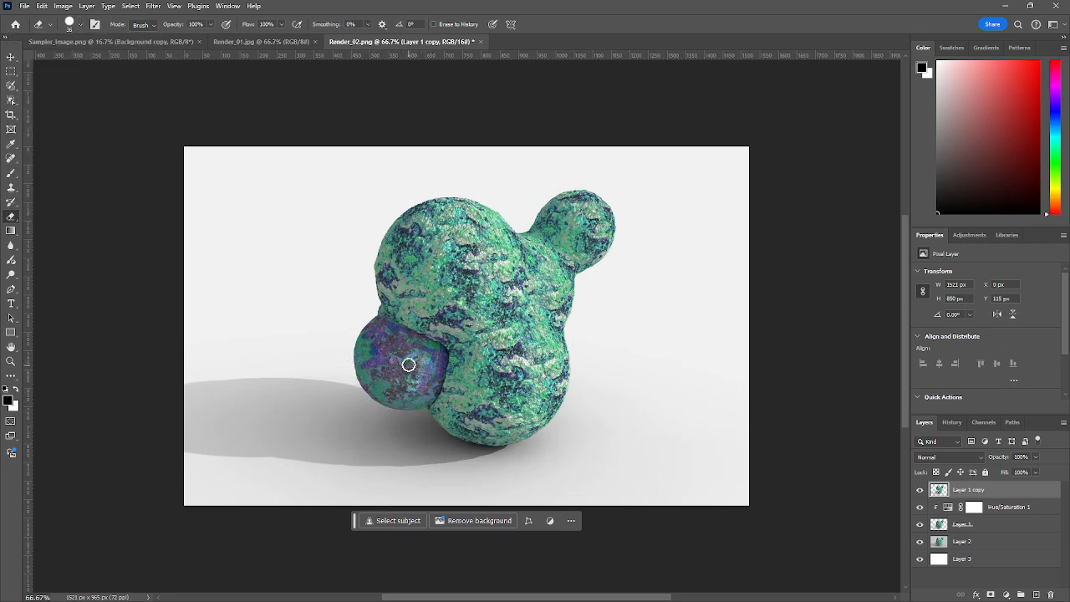
pyautogui.moveTo(401, 337)
pyautogui.mouseDown()
pyautogui.moveTo(384, 380)
pyautogui.moveTo(365, 363)
pyautogui.moveTo(423, 371)
pyautogui.moveTo(427, 352)
pyautogui.moveTo(423, 402)
pyautogui.moveTo(434, 370)
pyautogui.mouseUp()
pyautogui.hotkey('ctrl', 'z')
pyautogui.hotkey('ctrl', 'z')
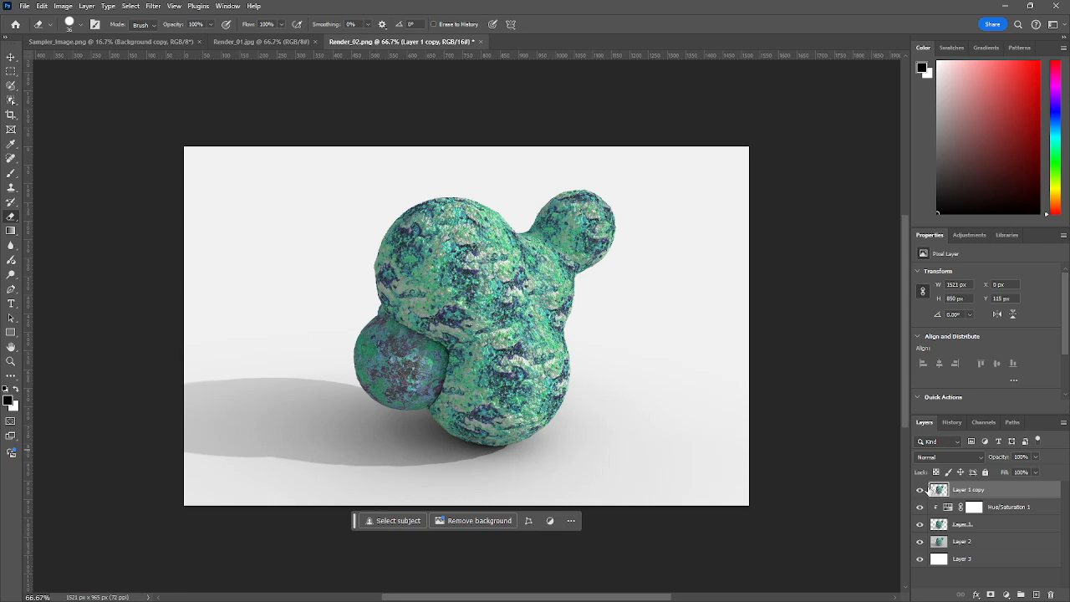
# - Add a layer mask to Layer 1 copy and fill the mask with the black background color
pyautogui.click(921, 491)
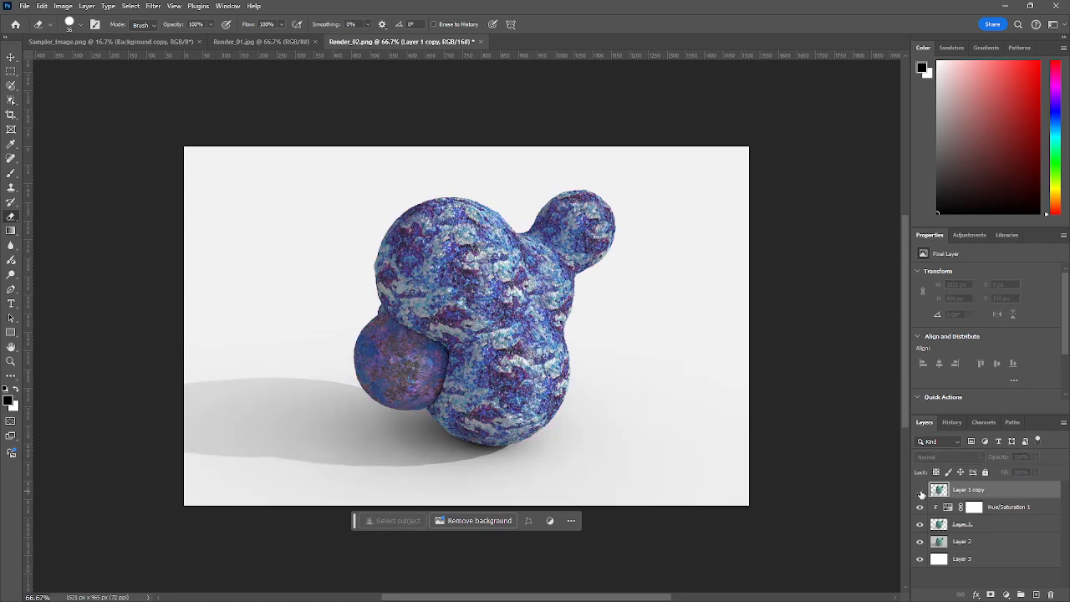
pyautogui.click(920, 491)
pyautogui.click(921, 491)
pyautogui.click(920, 491)
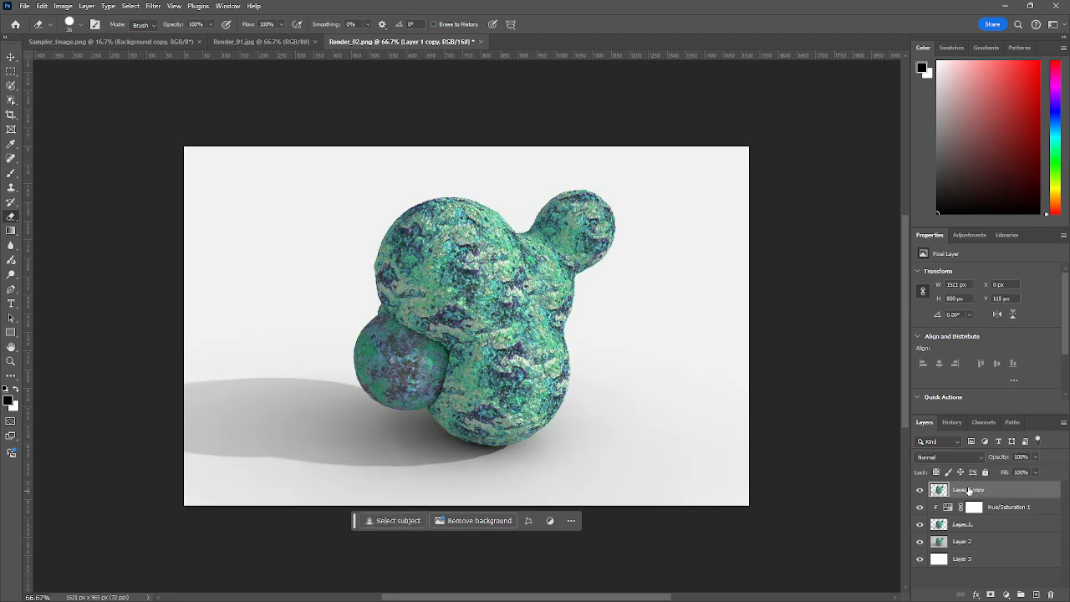
pyautogui.click(991, 595)
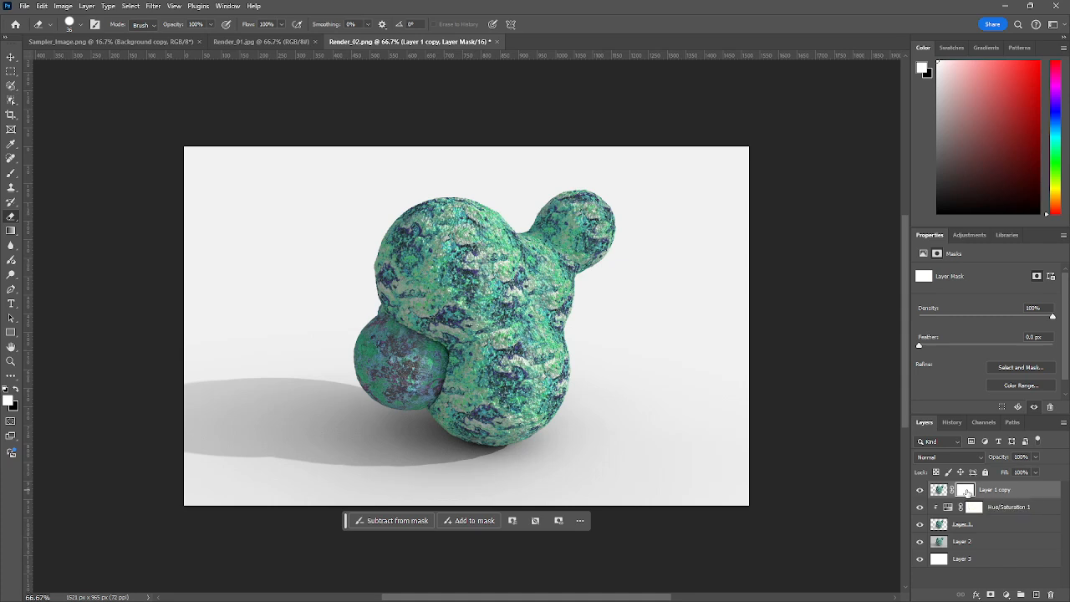
pyautogui.hotkey('shift', 'F5')
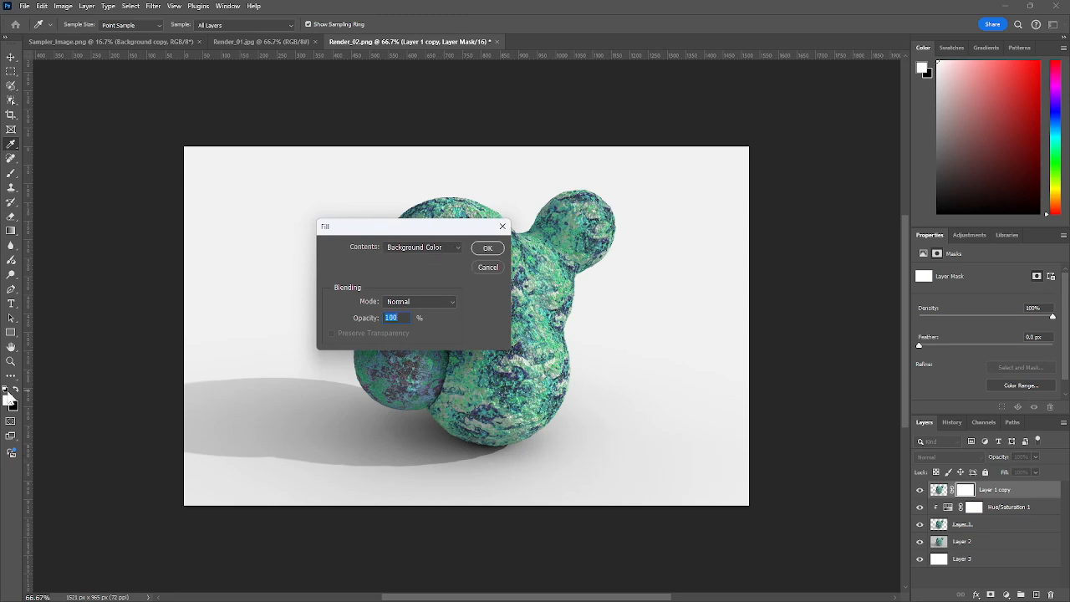
pyautogui.click(489, 248)
pyautogui.press('e')
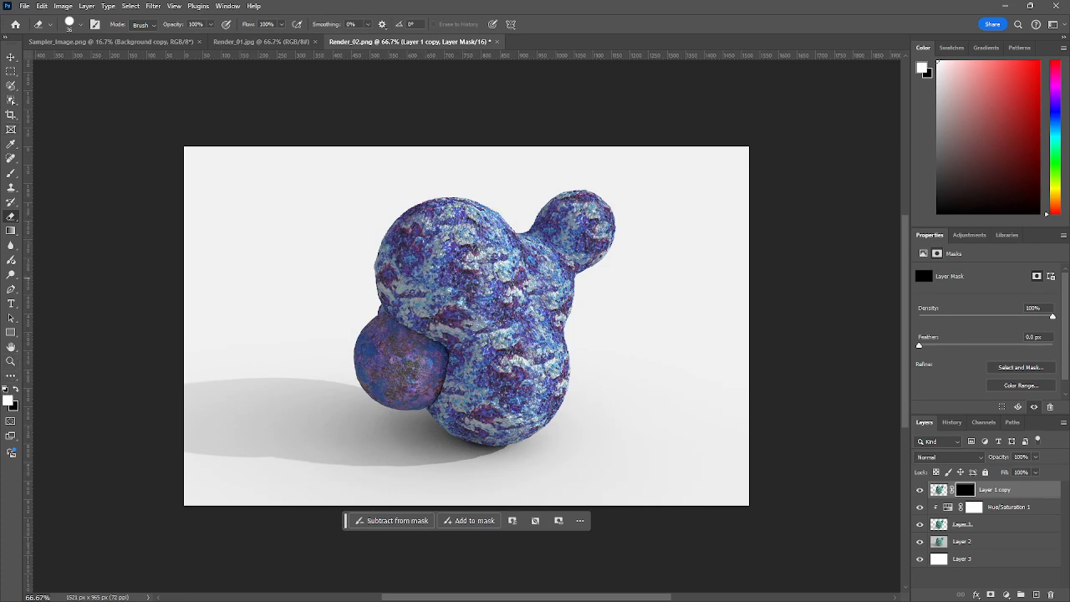
# - Try painting white on Layer 1 copy's mask across the model's upper part, and refill the mask with black
pyautogui.click(11, 173)
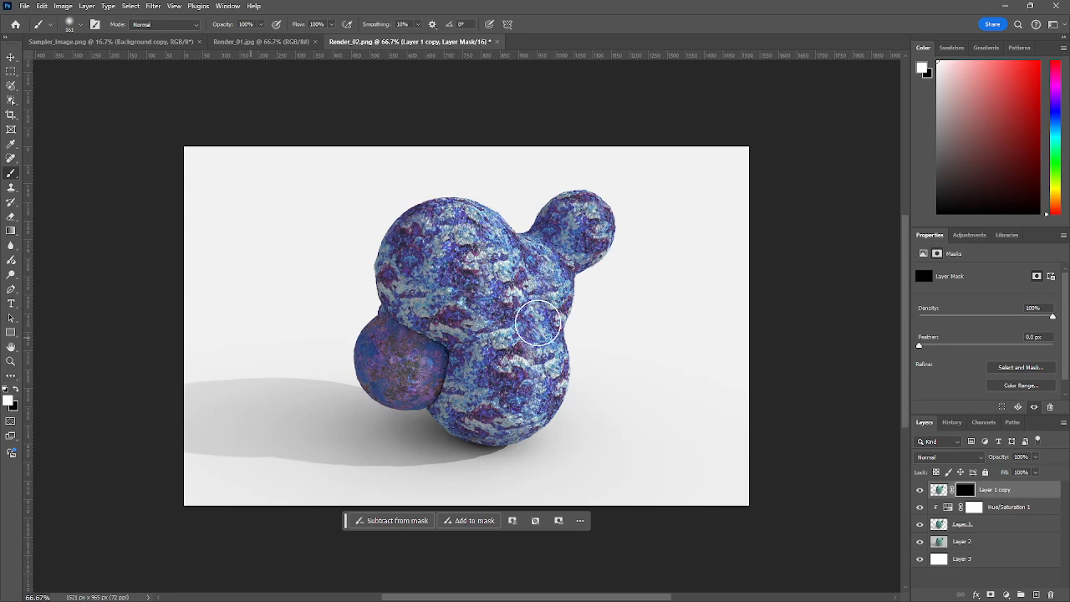
pyautogui.moveTo(476, 272)
pyautogui.mouseDown()
pyautogui.moveTo(528, 386)
pyautogui.moveTo(481, 264)
pyautogui.moveTo(568, 251)
pyautogui.moveTo(556, 220)
pyautogui.moveTo(600, 215)
pyautogui.mouseUp()
pyautogui.hotkey('ctrl', 'BackSpace')
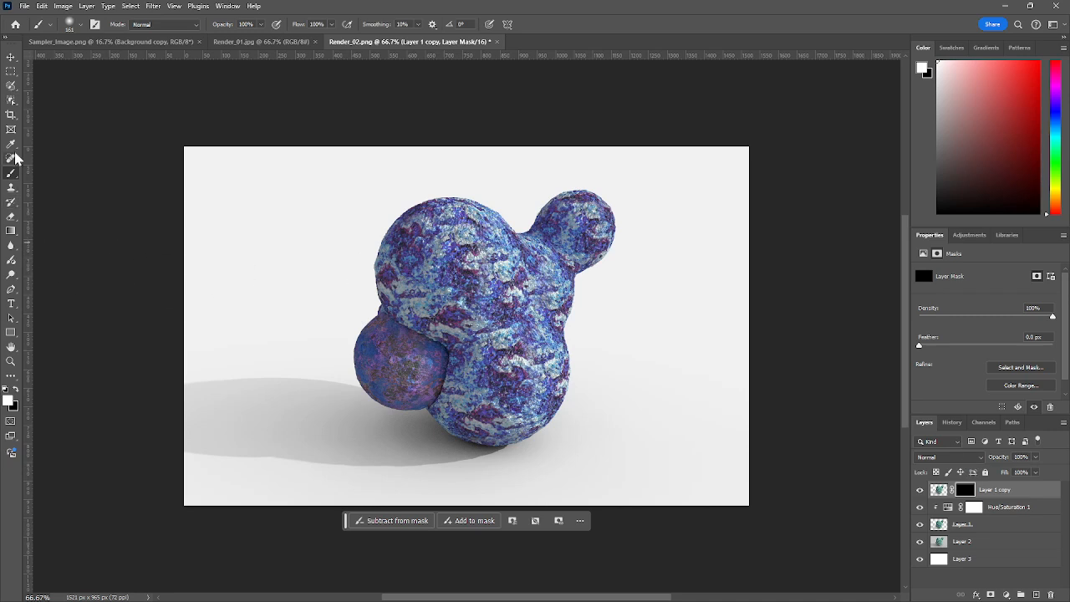
# - Draw a black-to-white linear gradient on Layer 1 copy's mask and reposition its black end for an angle of about 137°
pyautogui.click(11, 231)
pyautogui.moveTo(422, 376); pyautogui.dragTo(542, 257)
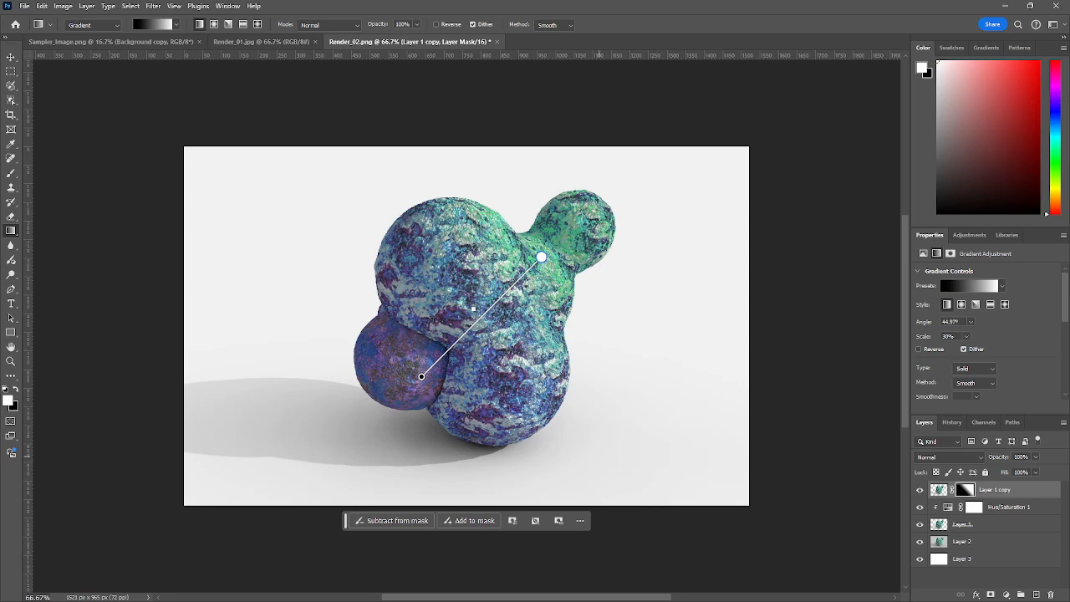
pyautogui.moveTo(421, 376); pyautogui.dragTo(628, 352)
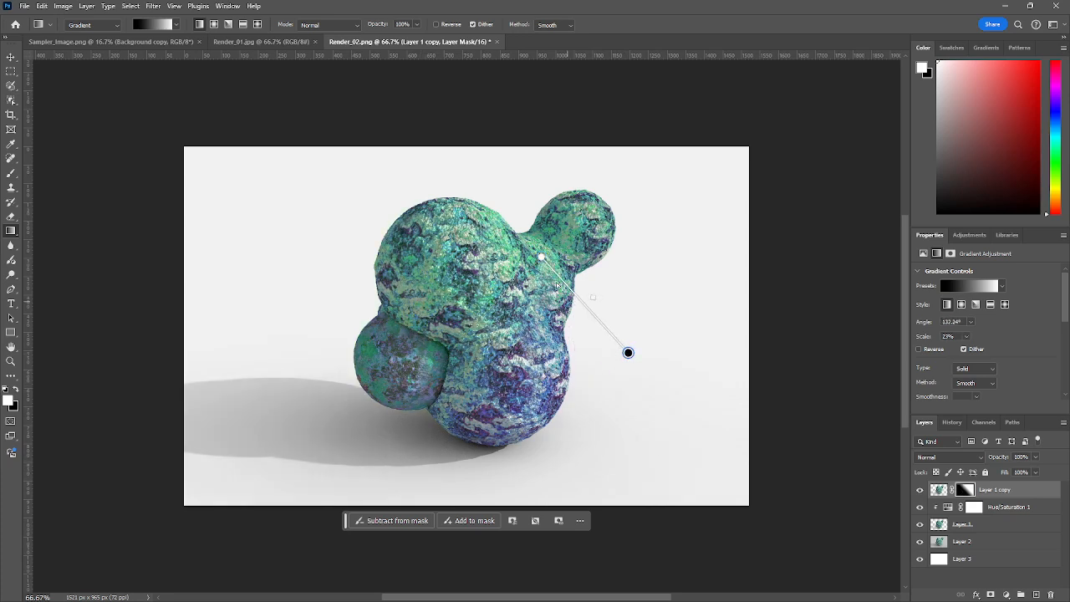
# - Reposition the mask gradient on Layer 1 copy from white on the lower small sphere to black on the upper one, angled about -140°
pyautogui.moveTo(542, 257); pyautogui.dragTo(404, 368)
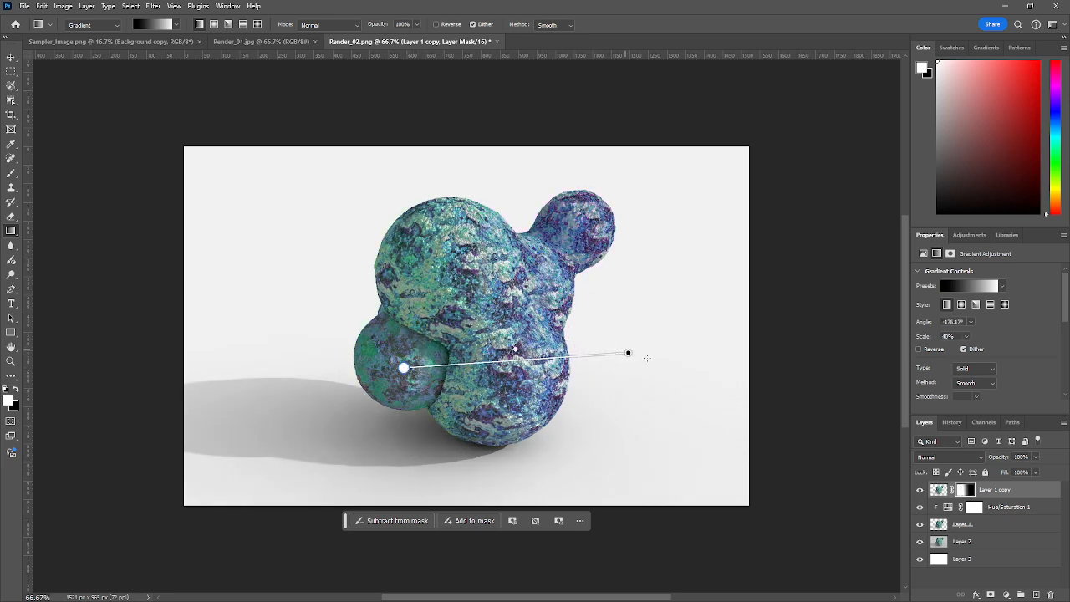
pyautogui.moveTo(630, 355); pyautogui.dragTo(592, 222)
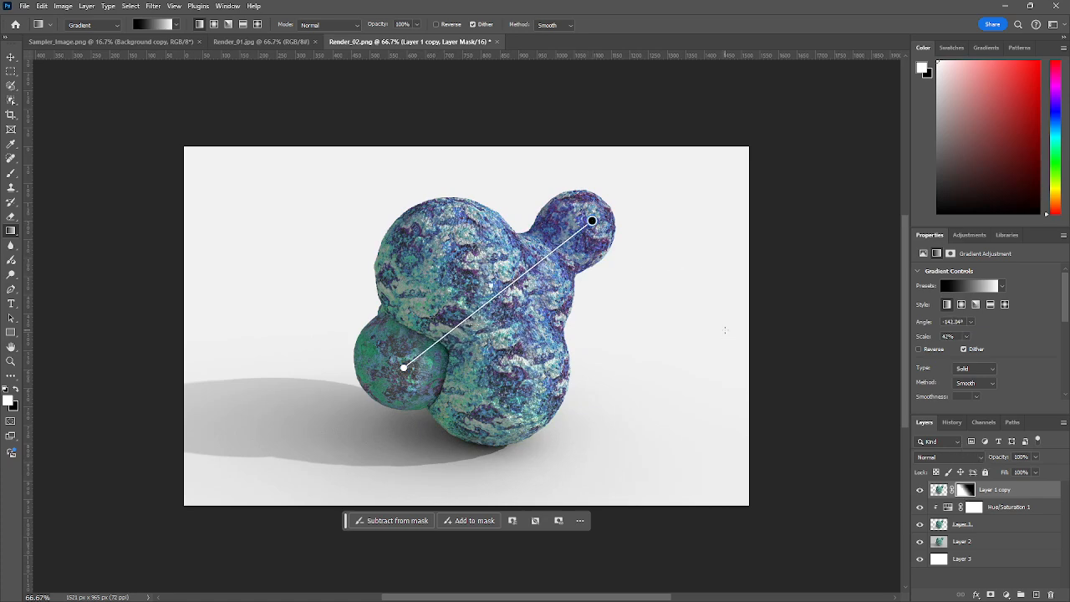
pyautogui.hotkey('ctrl', 'h')
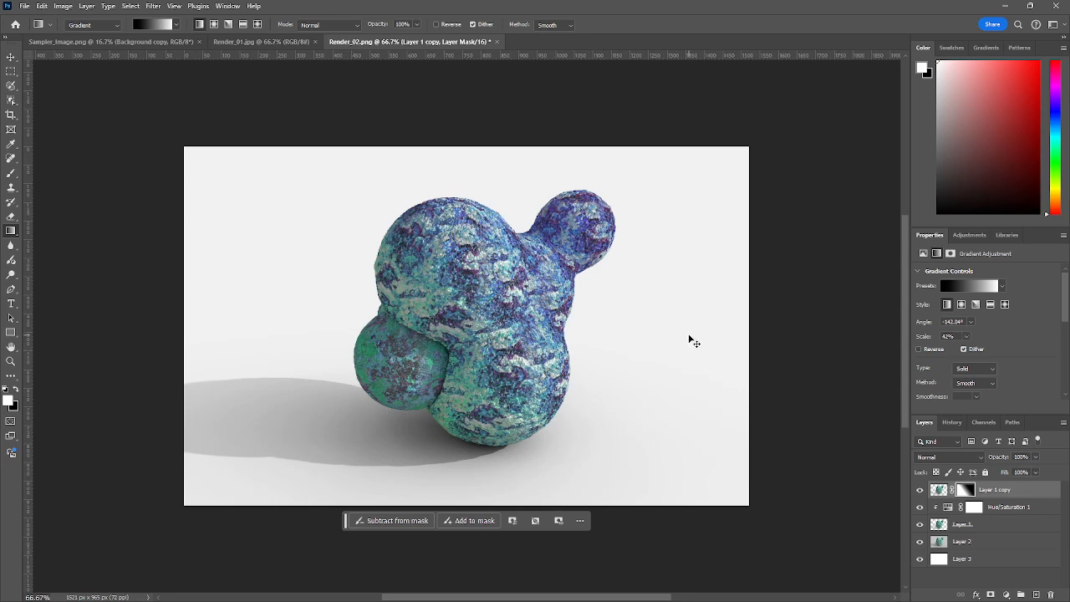
pyautogui.hotkey('ctrl', 'h')
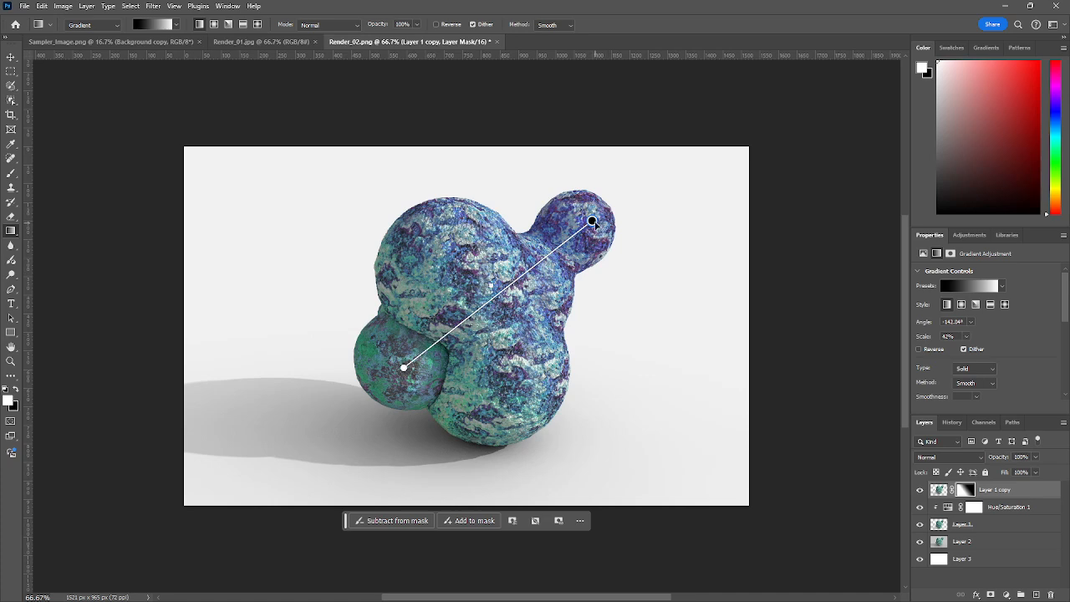
pyautogui.moveTo(592, 222); pyautogui.dragTo(591, 210)
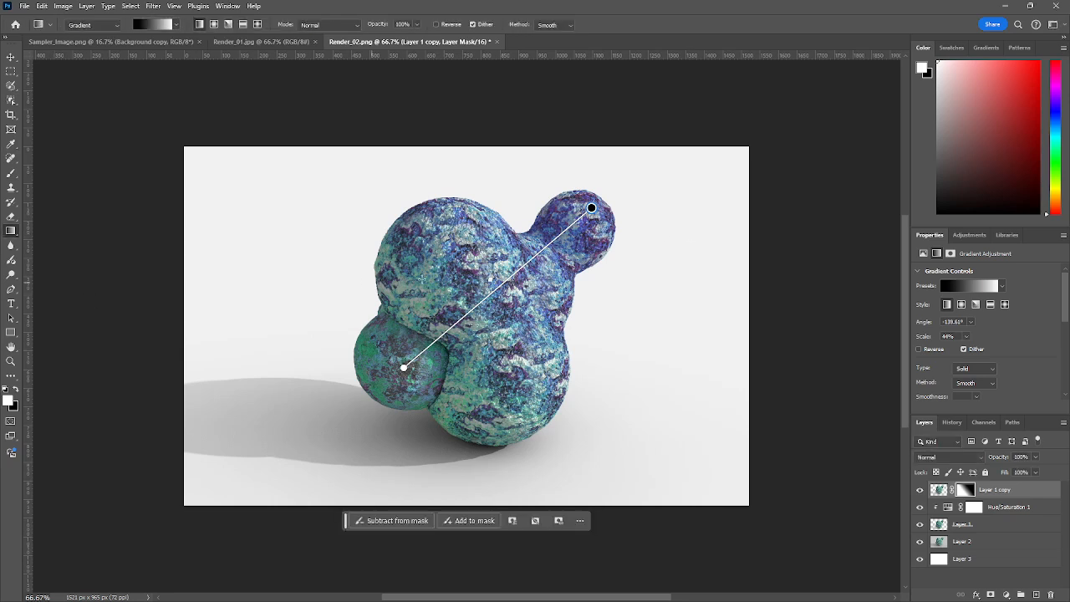
pyautogui.hotkey('ctrl', 'h')
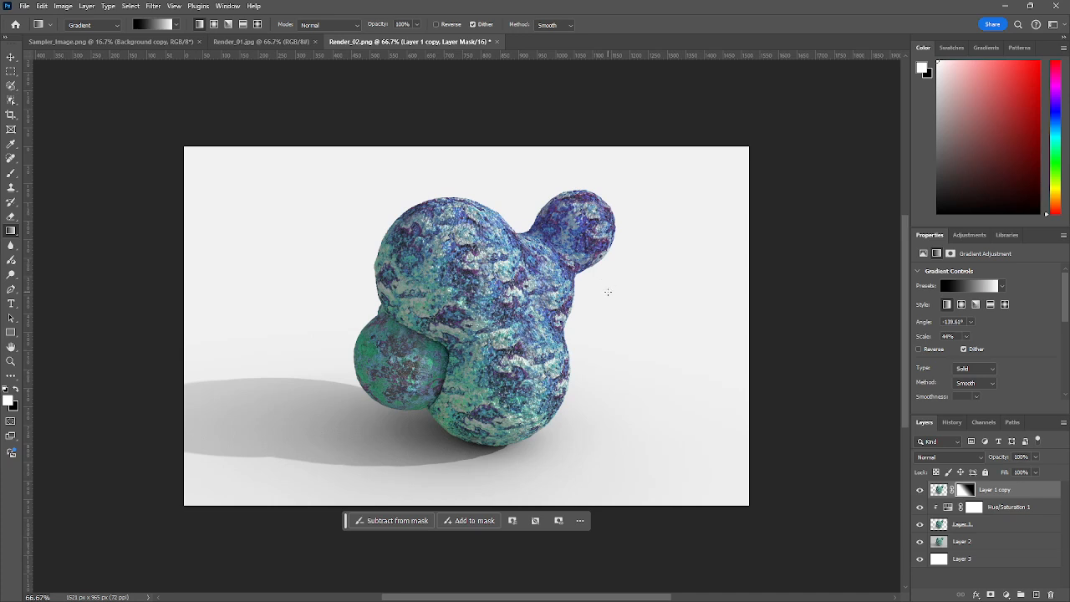
# - Add a Levels adjustment clipped to Layer 1, with midtones at about 0.85 and the white input level at 236
pyautogui.click(1005, 508)
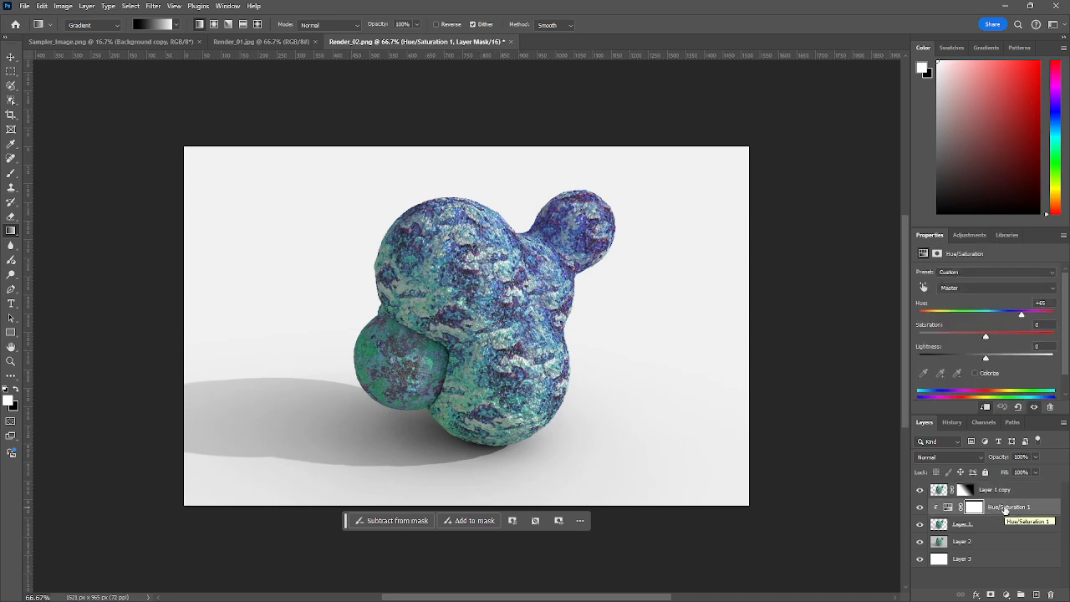
pyautogui.click(1003, 525)
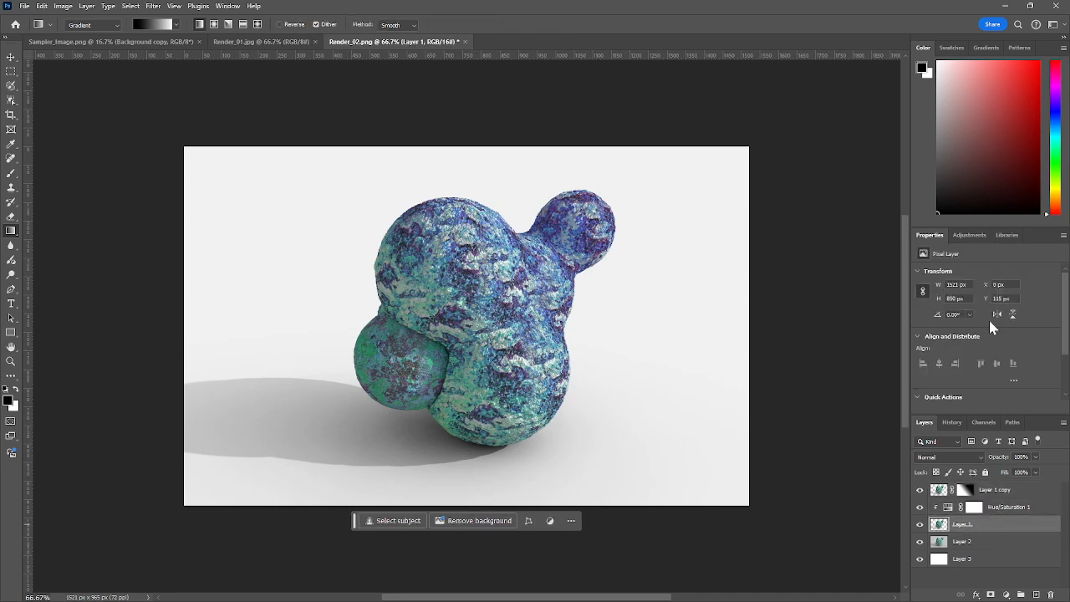
pyautogui.click(969, 235)
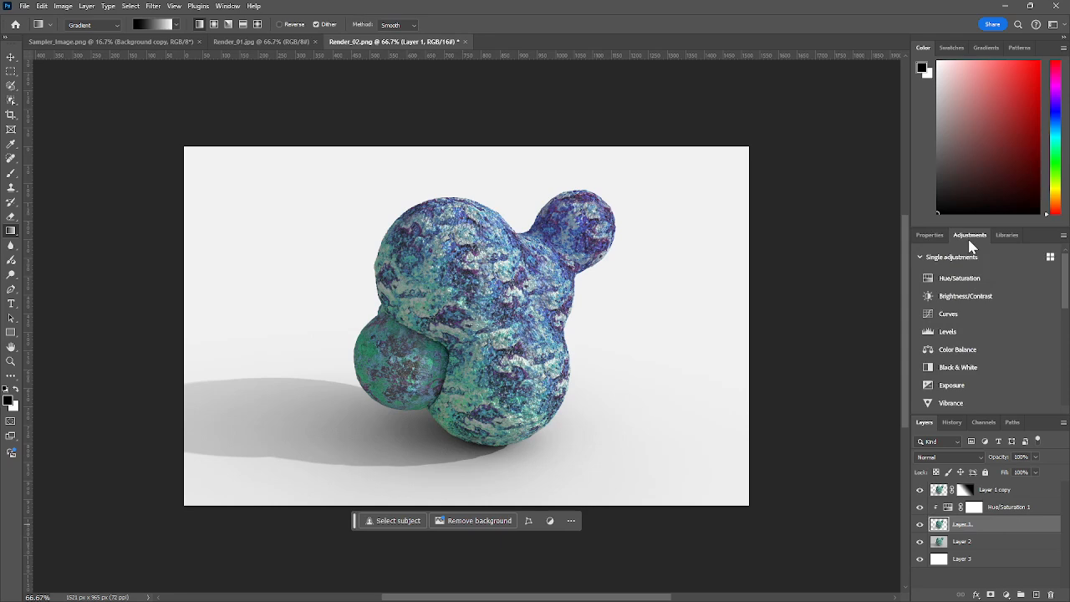
pyautogui.click(951, 333)
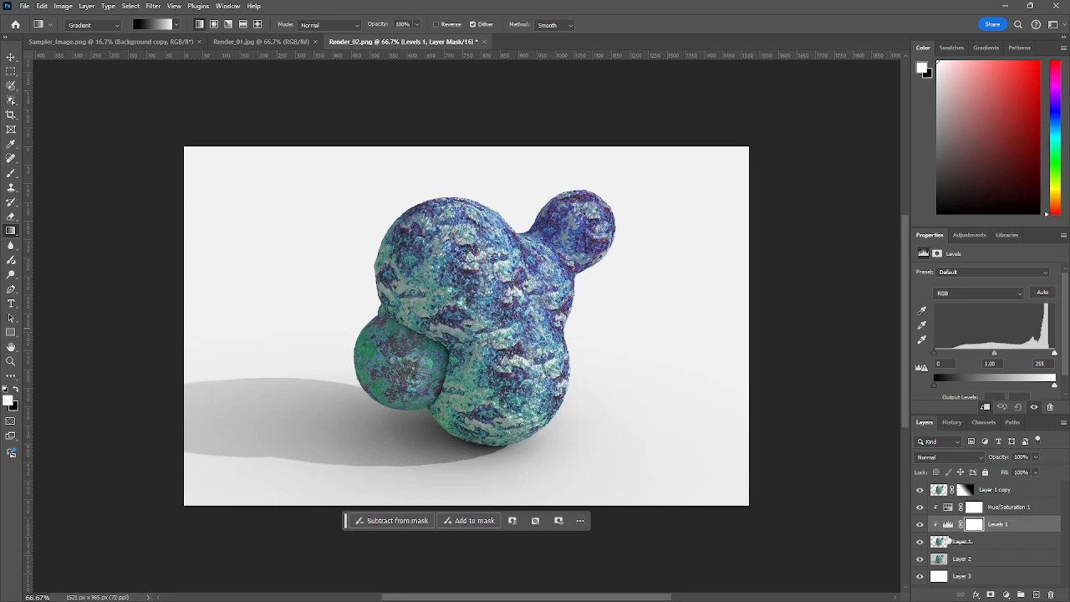
pyautogui.moveTo(994, 354)
pyautogui.mouseDown()
pyautogui.moveTo(985, 357)
pyautogui.moveTo(1017, 362)
pyautogui.moveTo(1002, 366)
pyautogui.mouseUp()
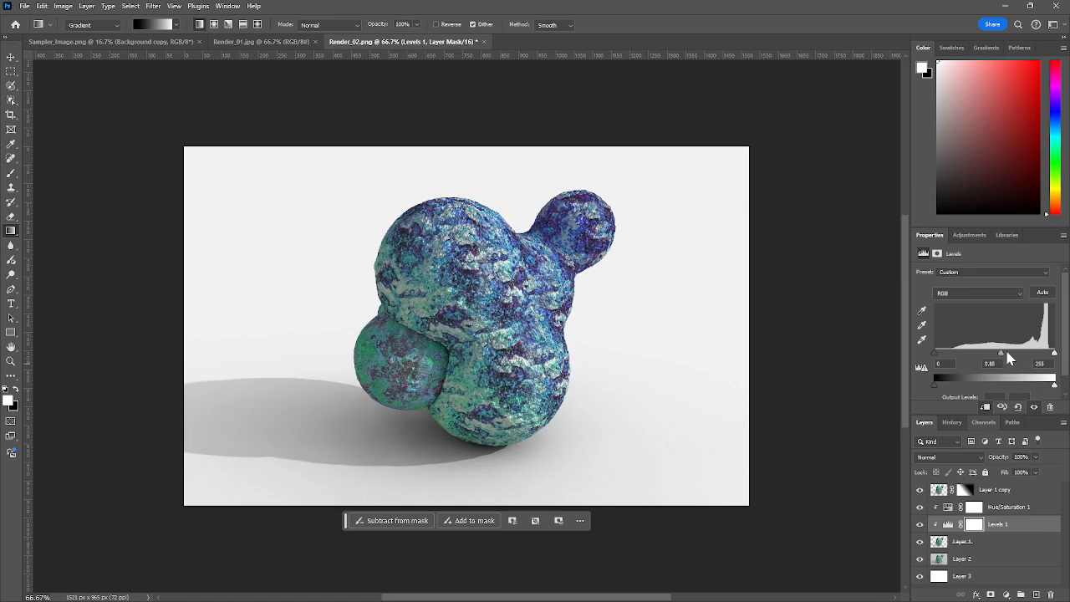
pyautogui.moveTo(1054, 352); pyautogui.dragTo(1048, 353)
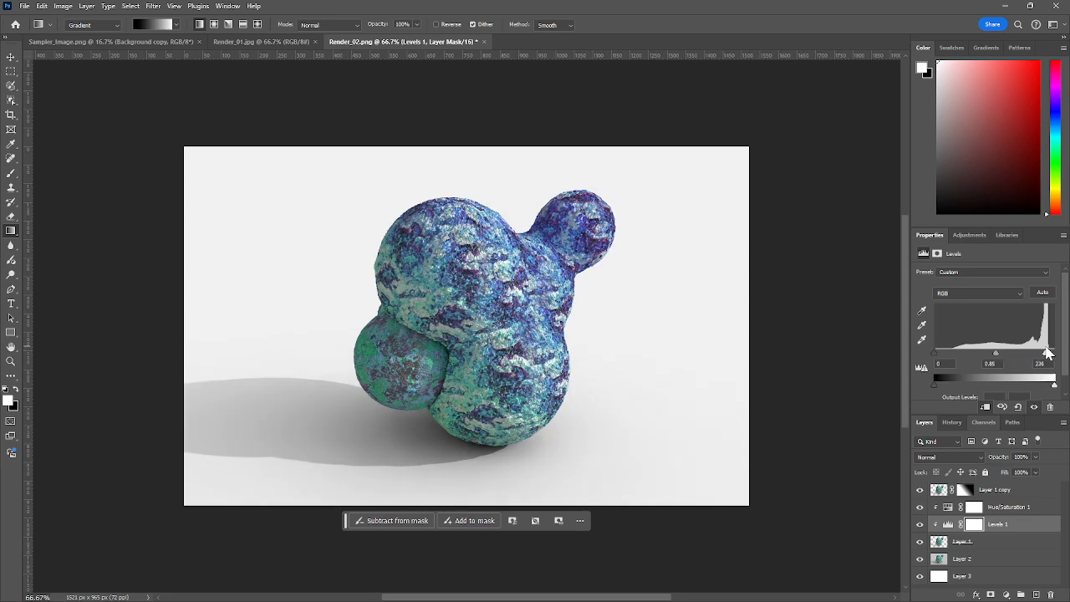